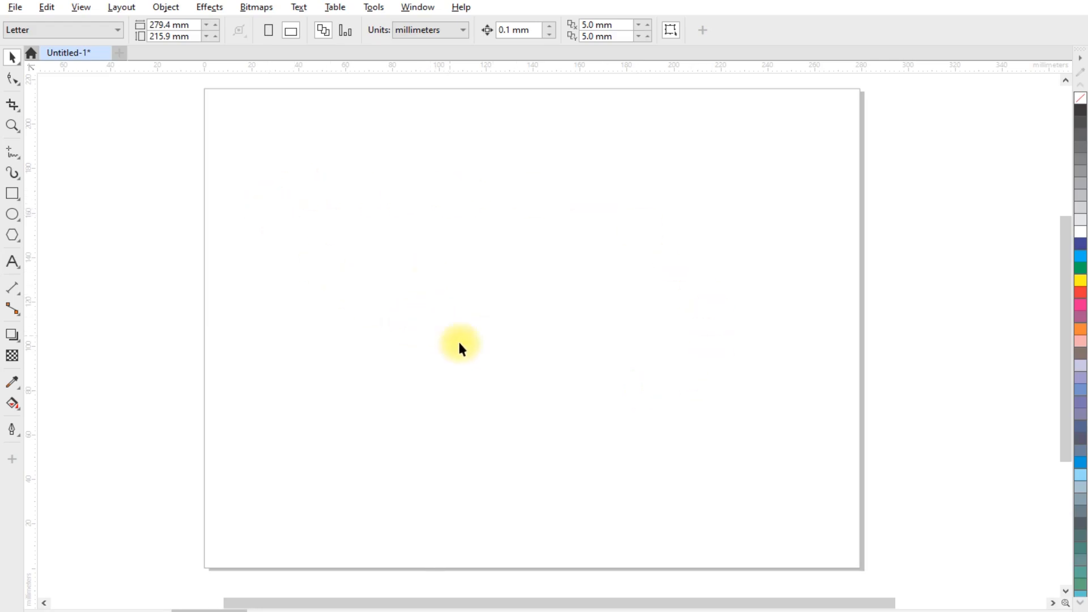
- Import the image 444 onto the page and nudge it slightly into position
right_click(456, 286)
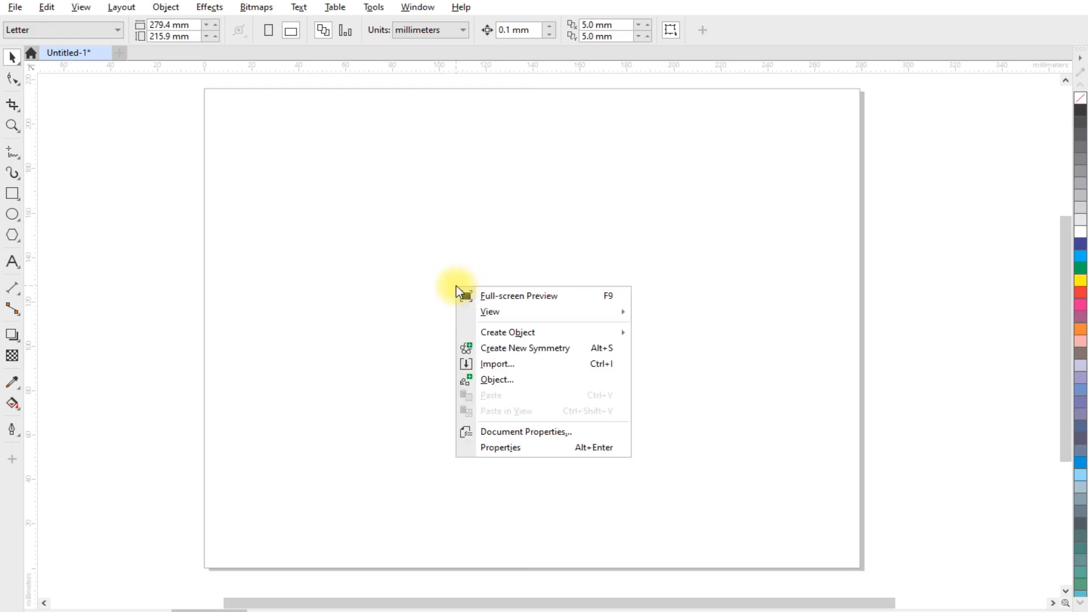
left_click(500, 363)
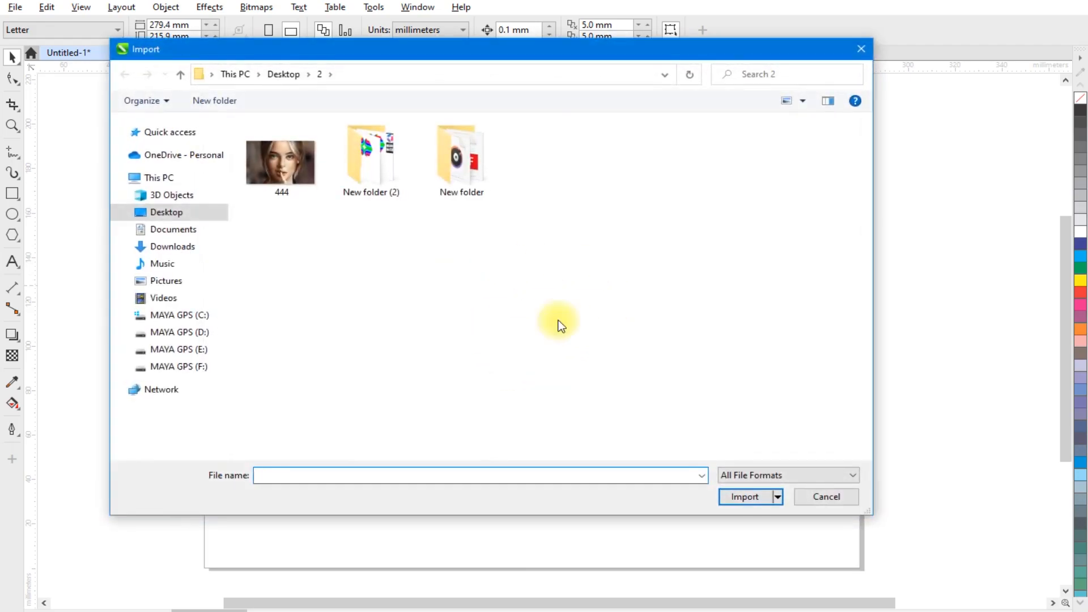
left_click(284, 164)
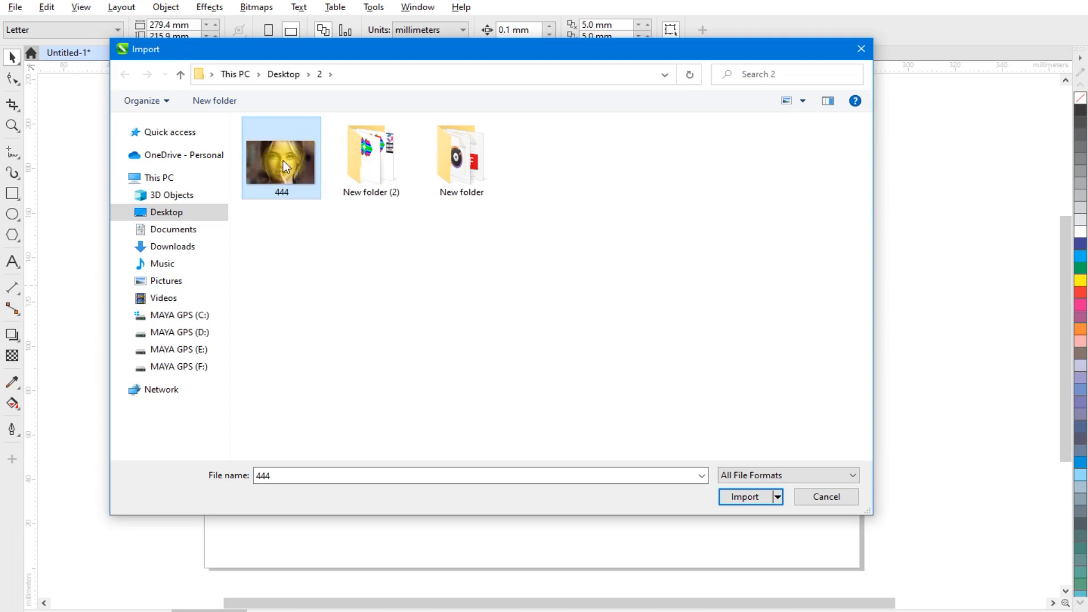
double_click(281, 164)
left_click(326, 177)
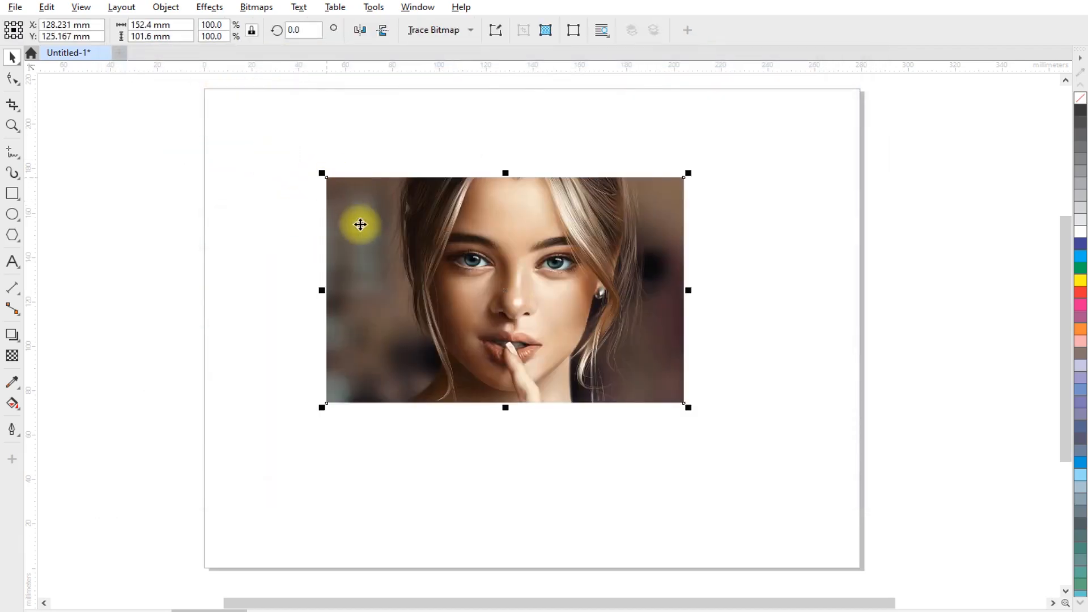
scroll(499, 235, "up", 1)
left_click_drag(503, 263, 513, 274)
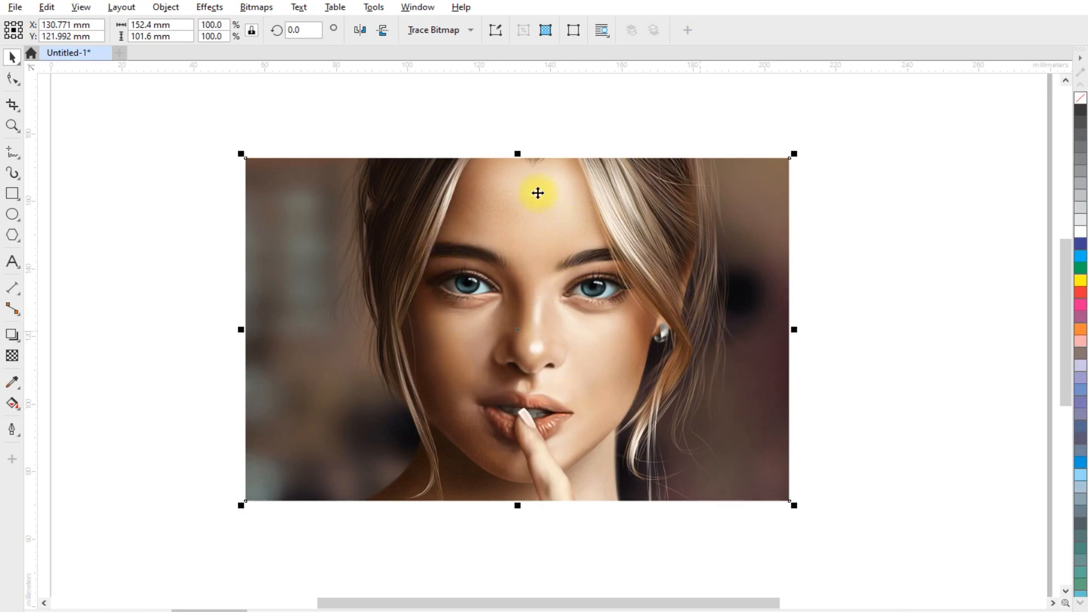
- Open the Duotone color mode conversion for the image and switch to a single After preview
left_click(258, 8)
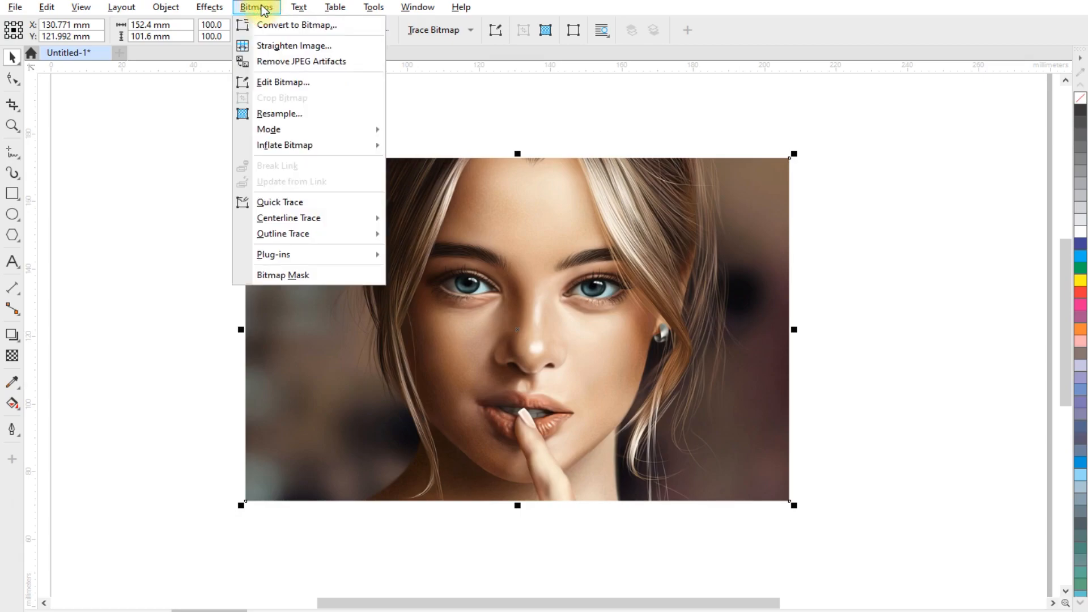
mouse_move(289, 132)
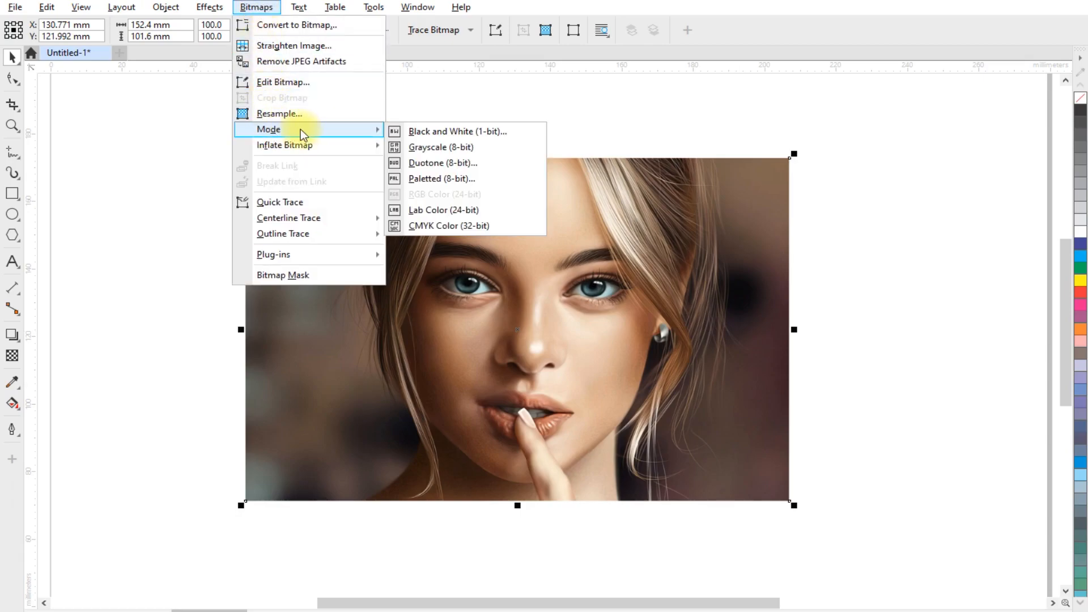
left_click(442, 164)
left_click_drag(502, 68, 435, 58)
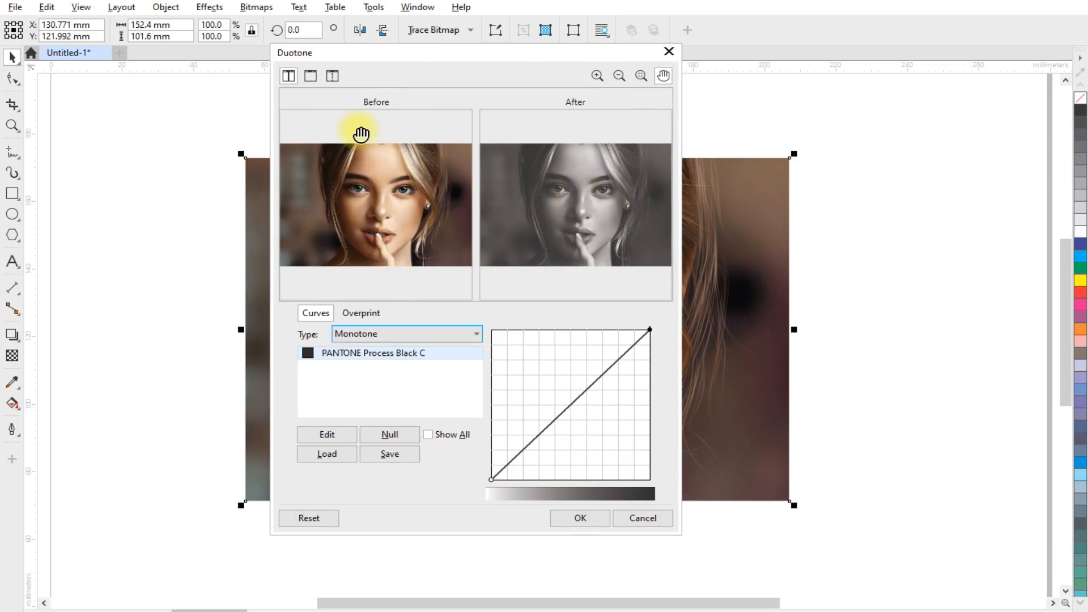
left_click(310, 76)
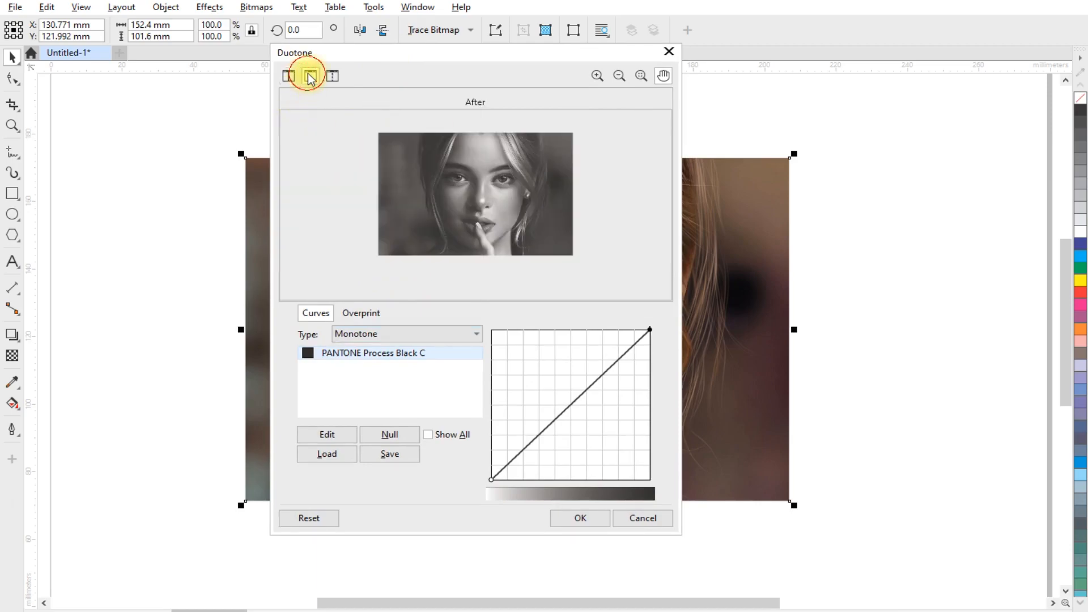
- Set the conversion type to Duotone
left_click(479, 193)
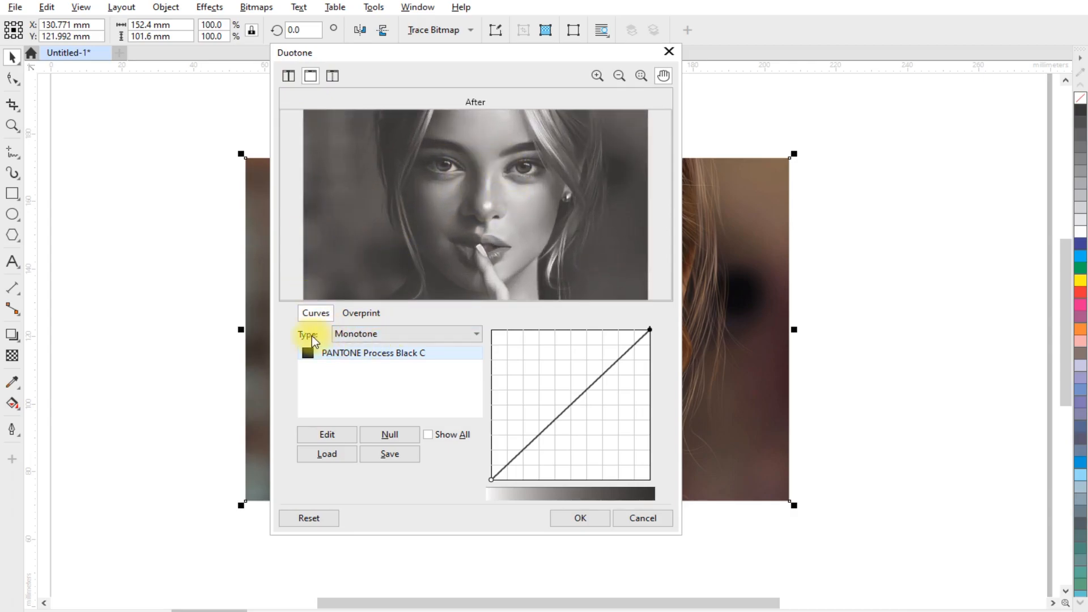
left_click(383, 334)
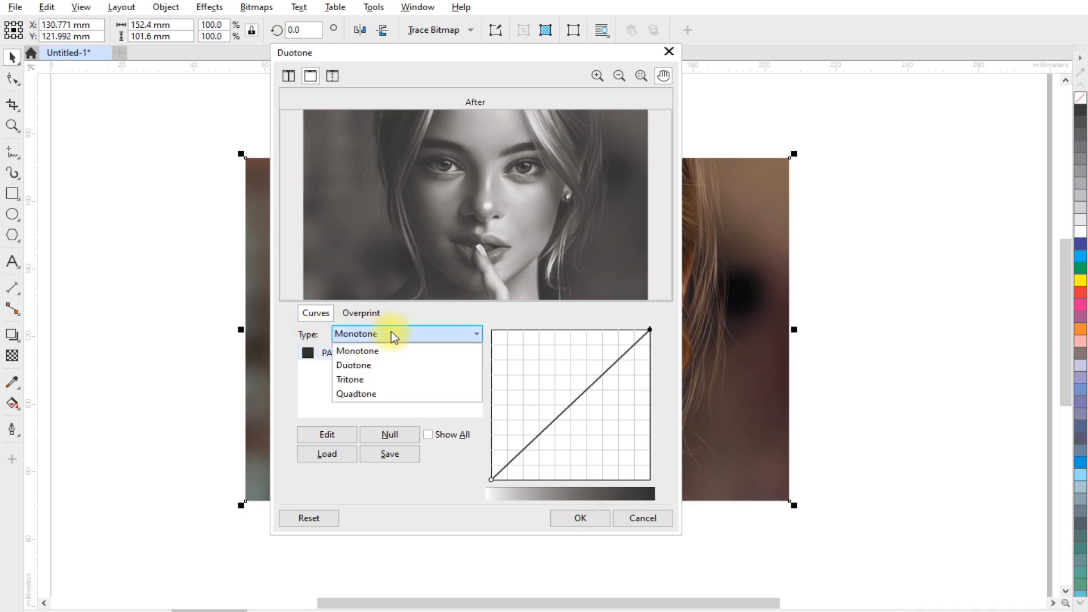
left_click(369, 364)
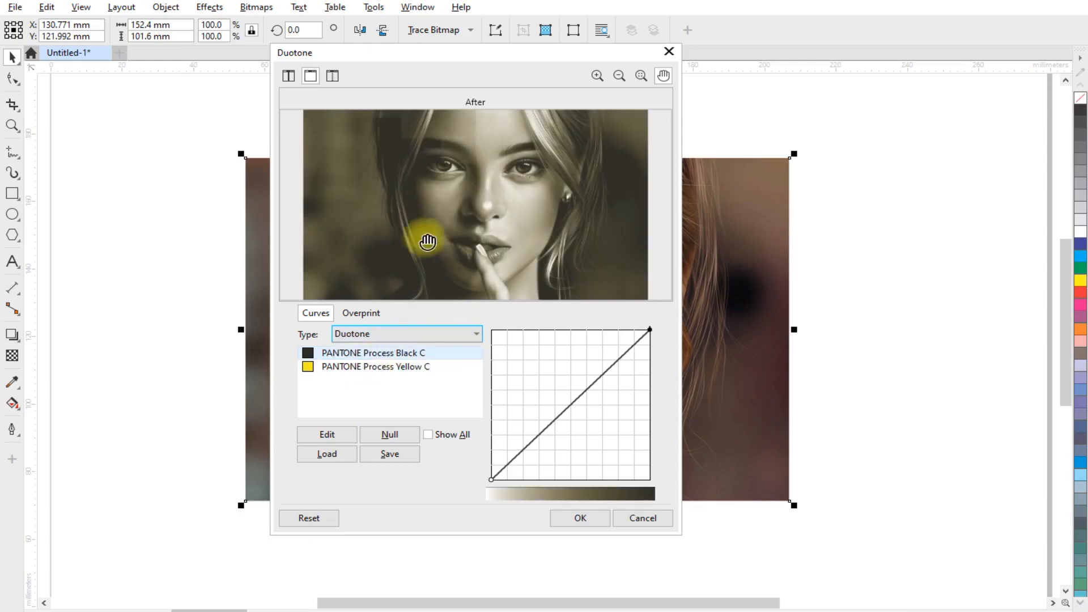
- Change the first ink to a CMYK color of C 100, M 0, Y 0, K 0
left_click(308, 358)
double_click(310, 353)
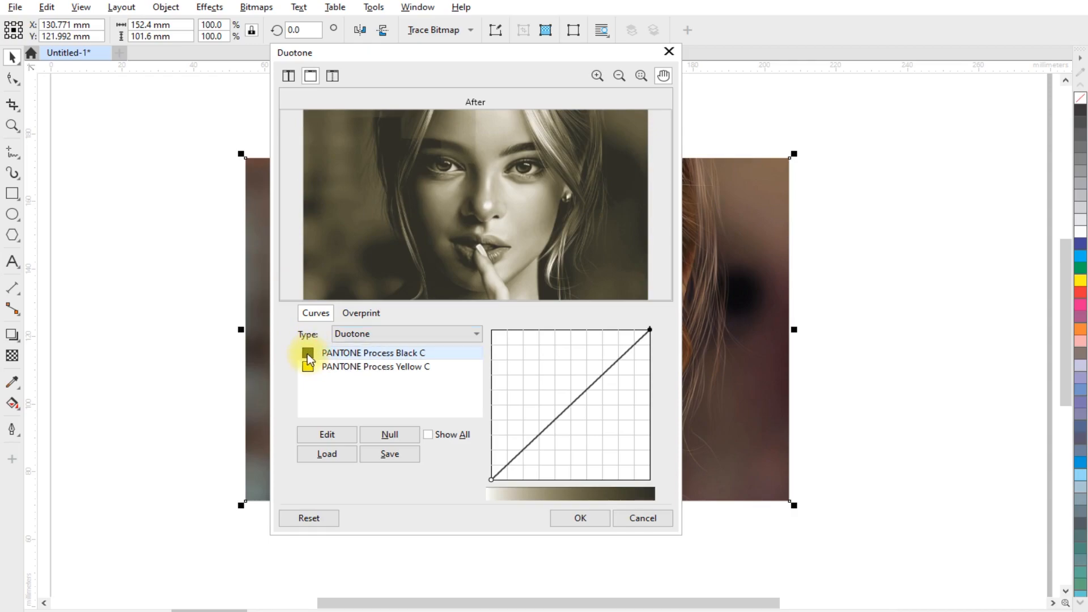
left_click(324, 432)
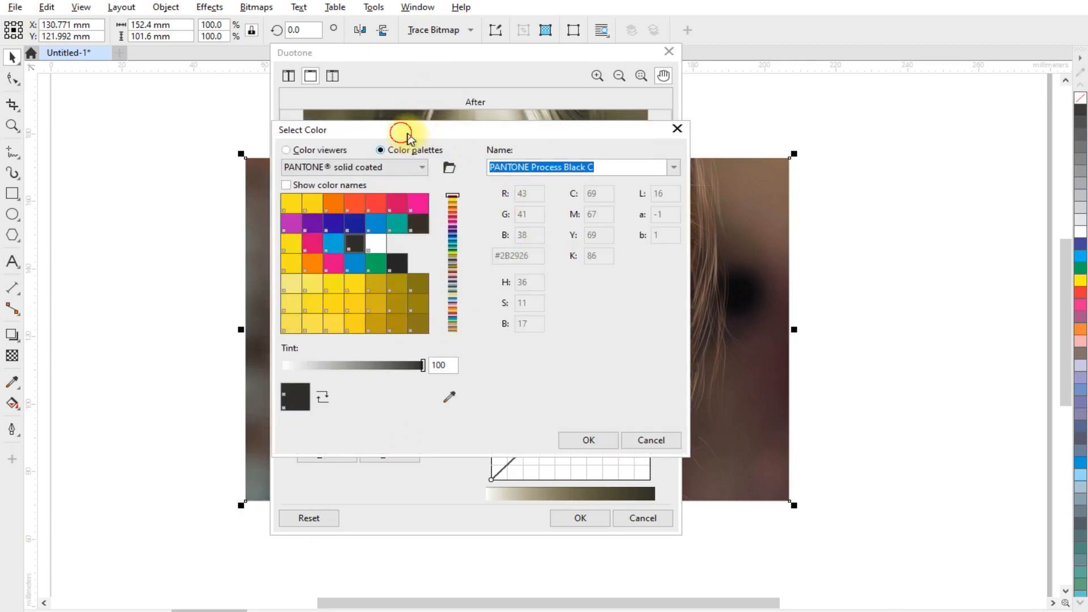
left_click_drag(375, 141, 405, 163)
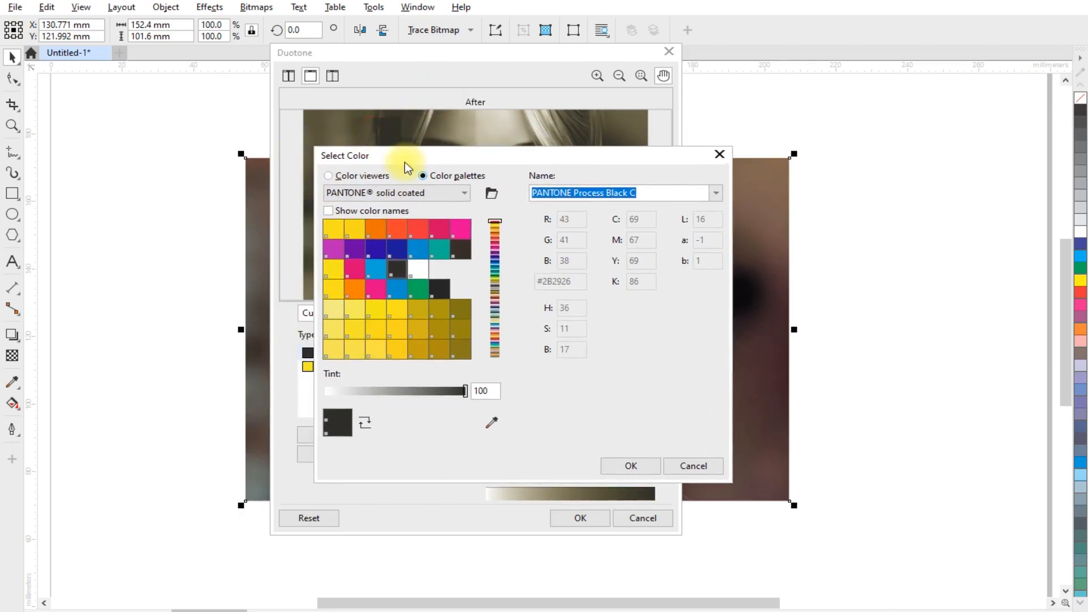
left_click(335, 176)
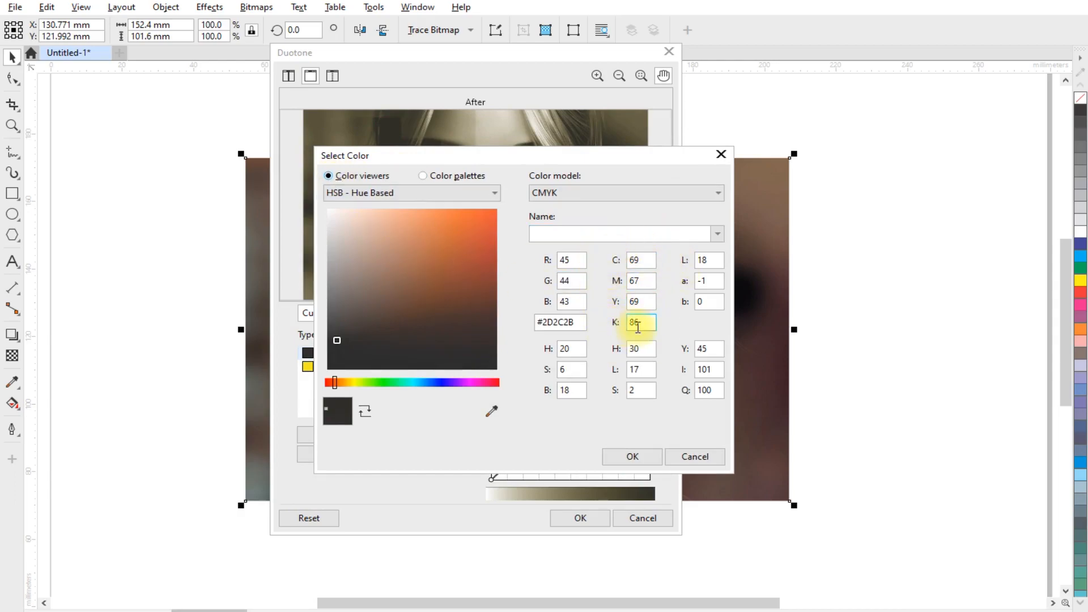
double_click(652, 260)
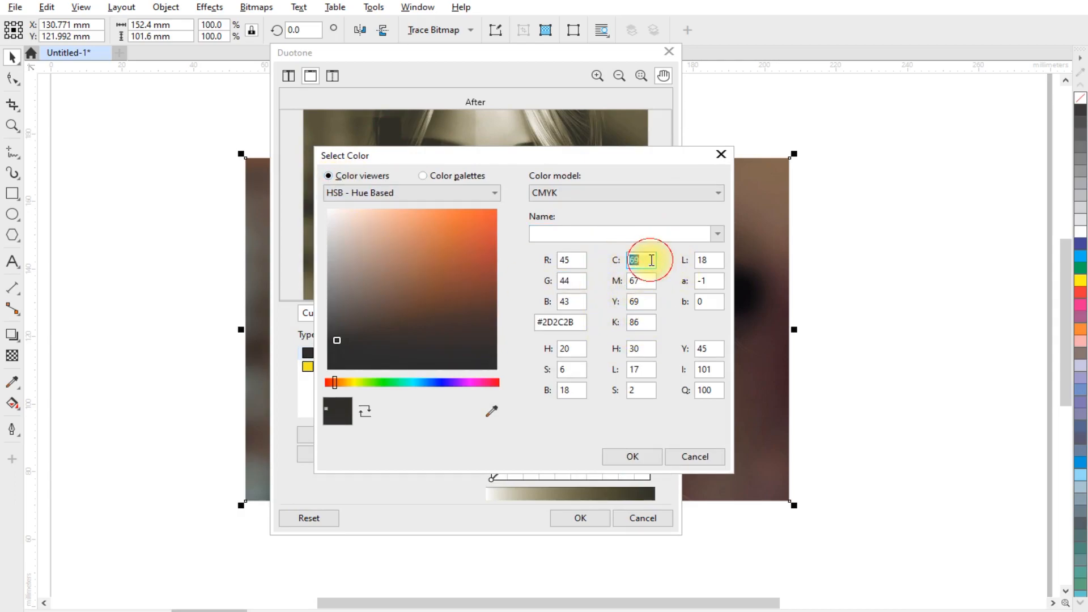
type("100")
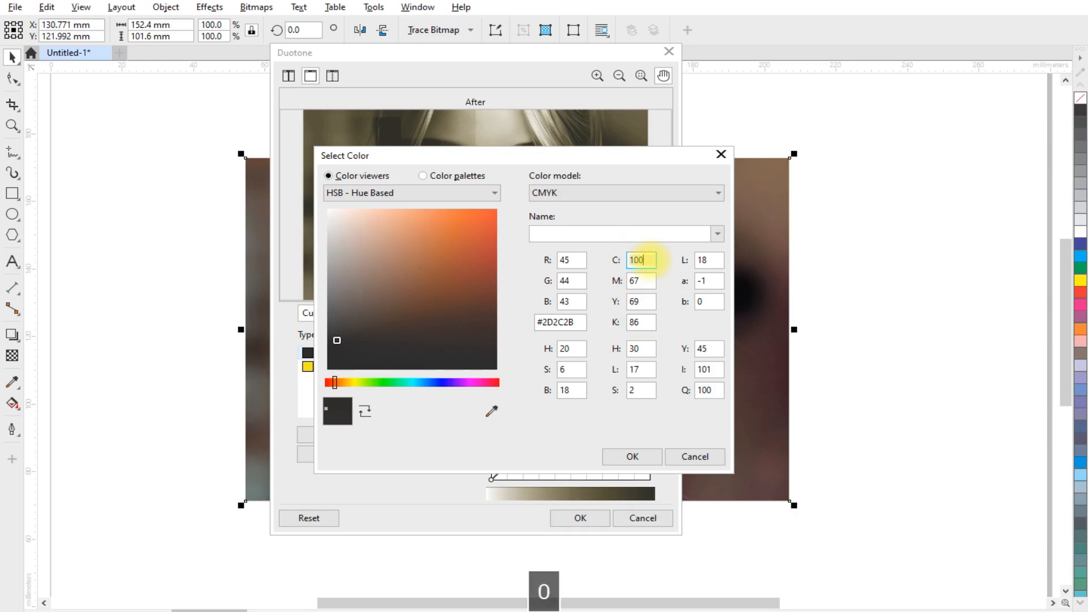
key("Tab")
type("0")
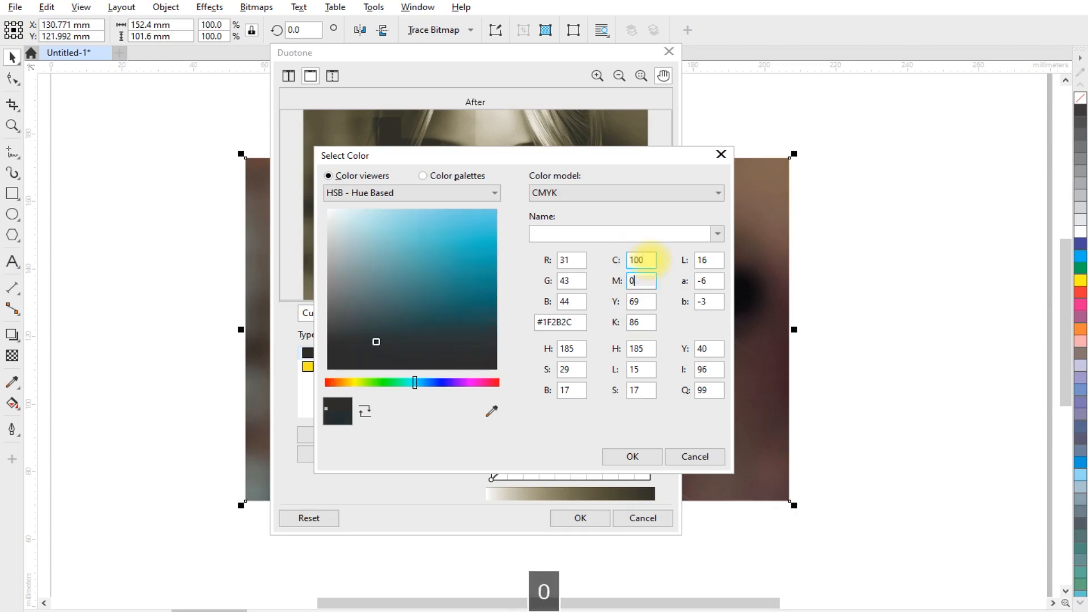
key("Tab")
type("0")
key("Tab")
type("0")
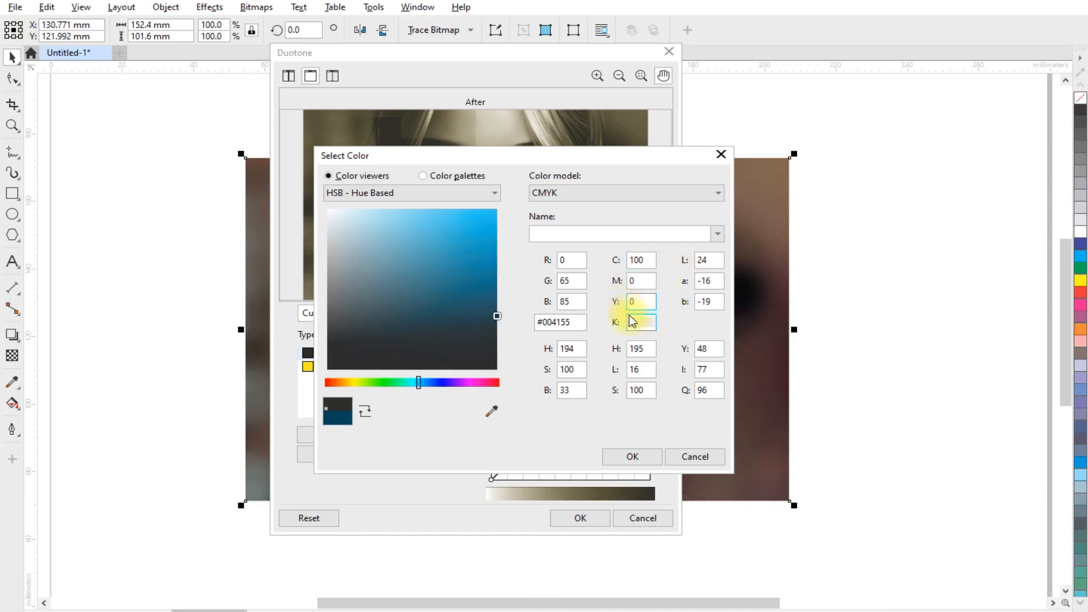
left_click(631, 457)
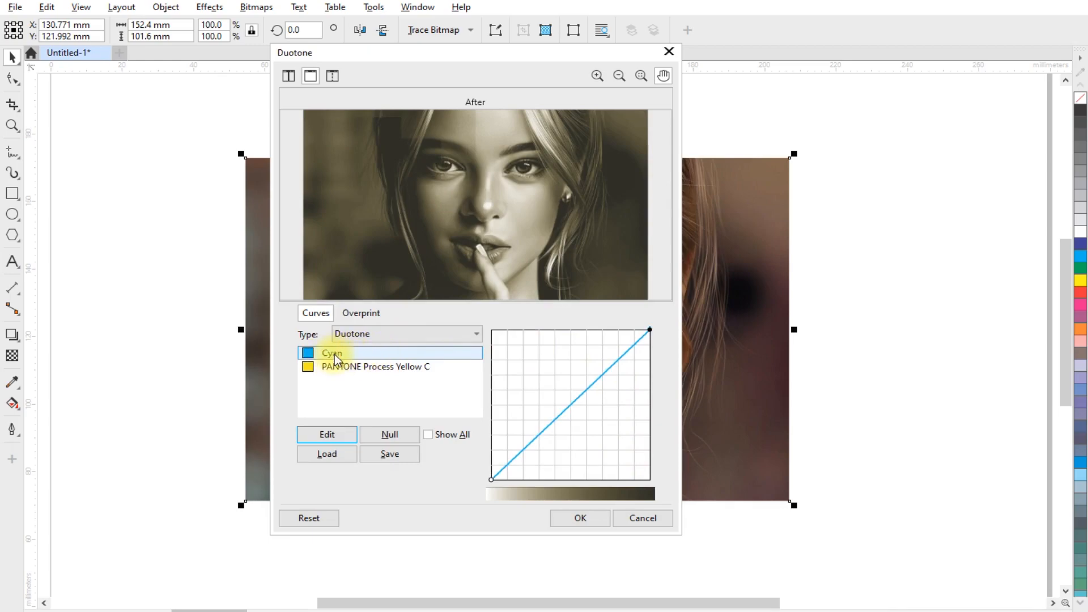
- Change the second ink to a CMYK color of C 0, M 100, Y 0, K 0
left_click(309, 368)
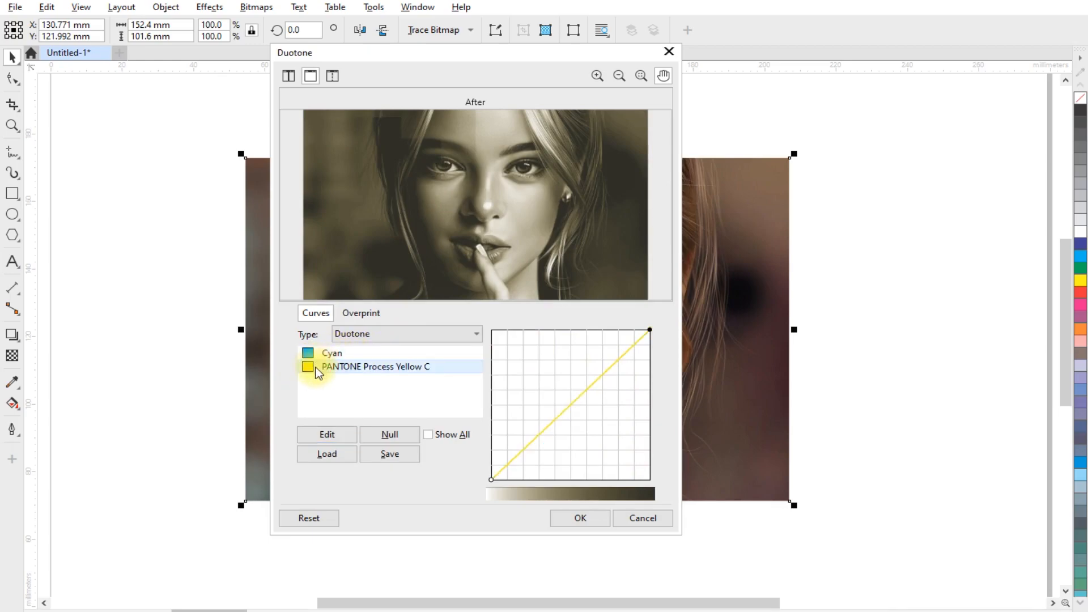
left_click(335, 435)
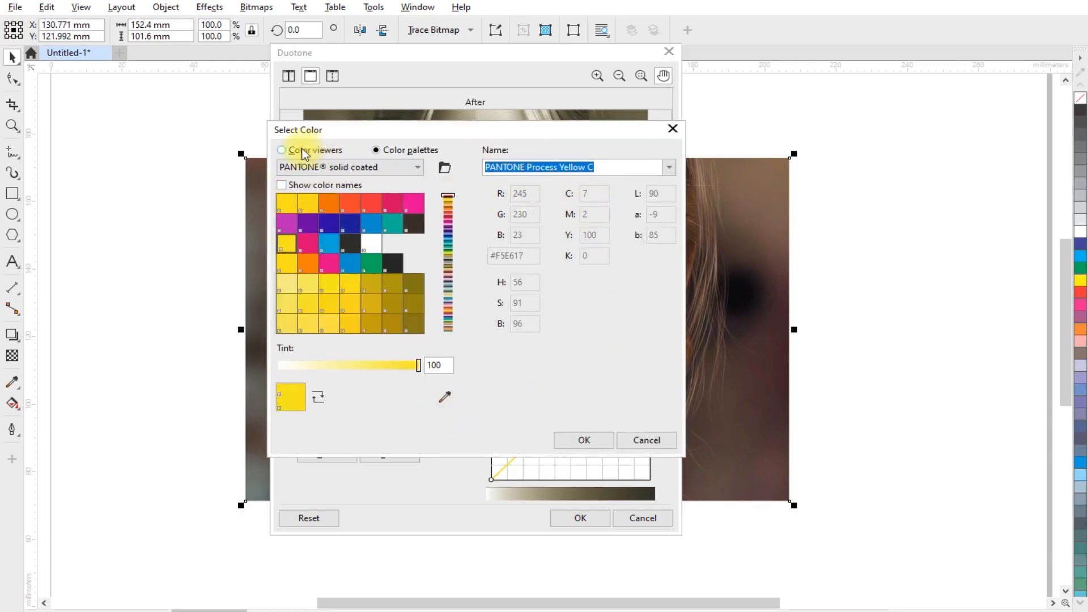
left_click(286, 150)
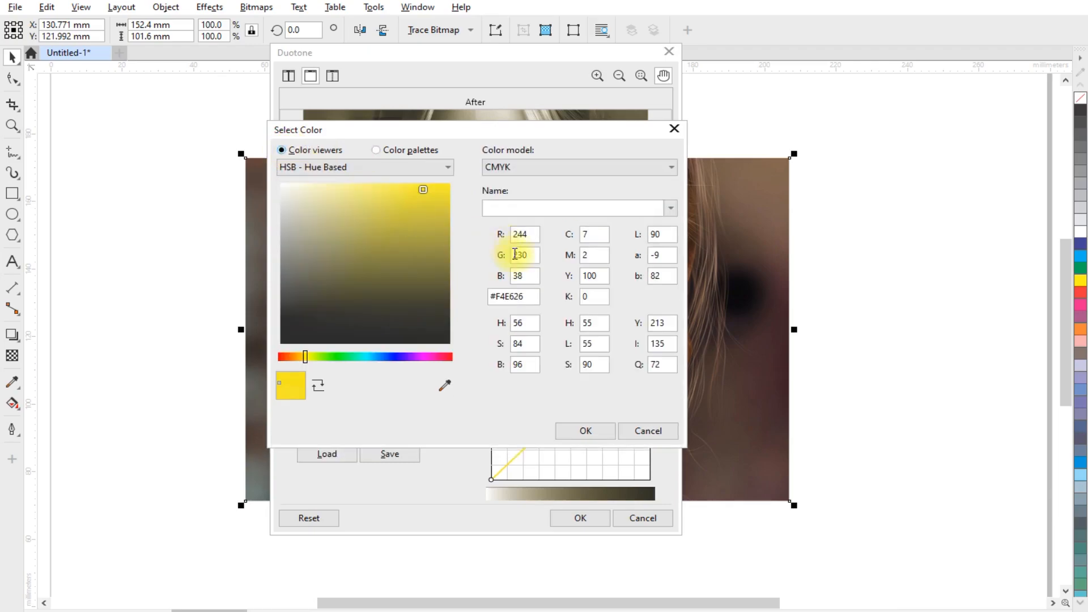
left_click(593, 234)
type("0")
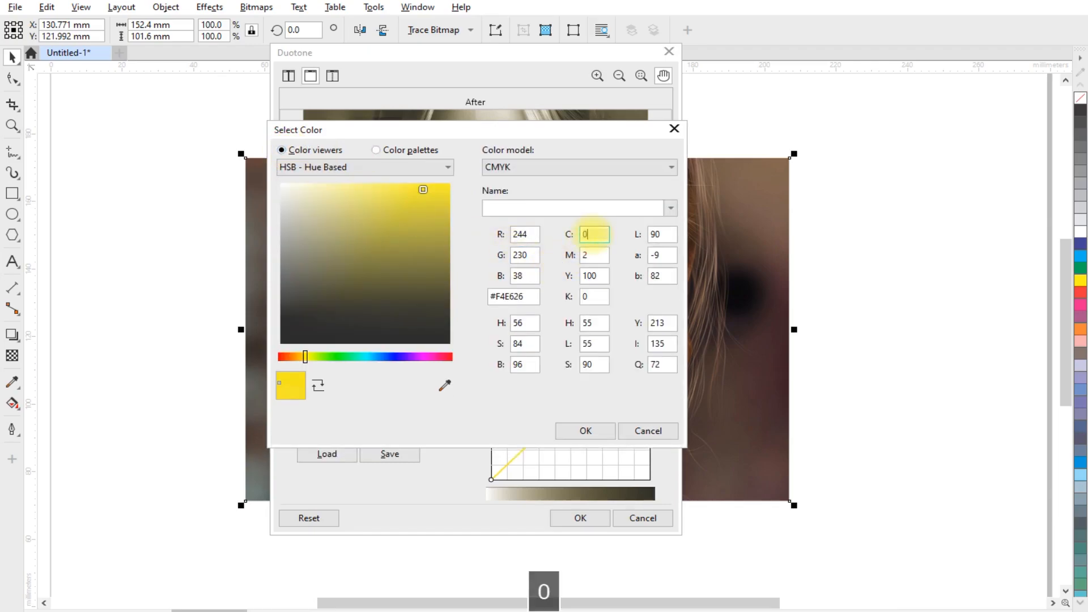
key("Tab")
type("1")
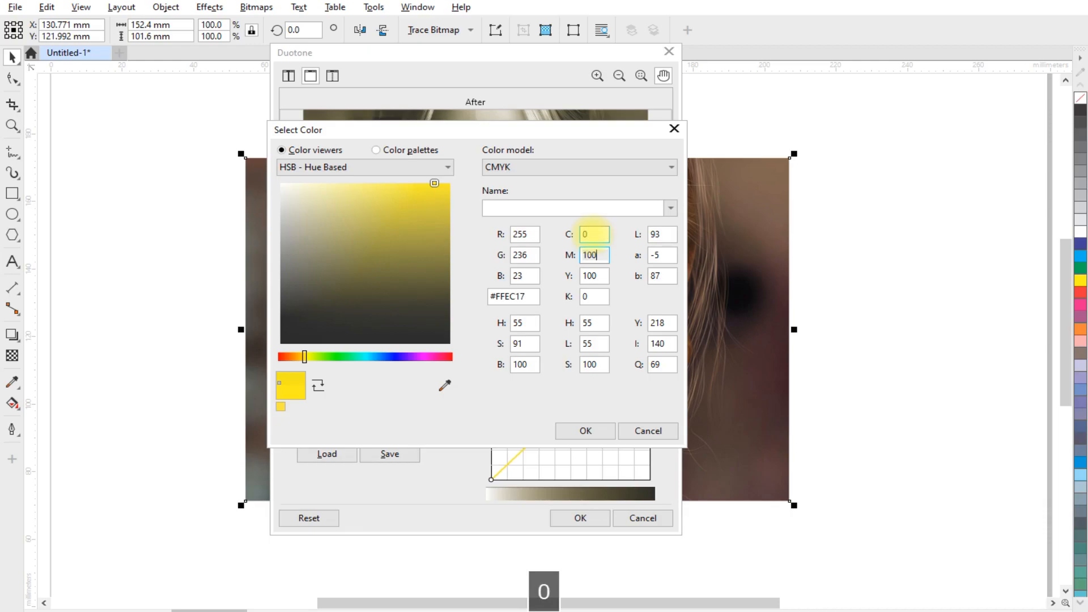
type("00")
key("Tab")
type("0")
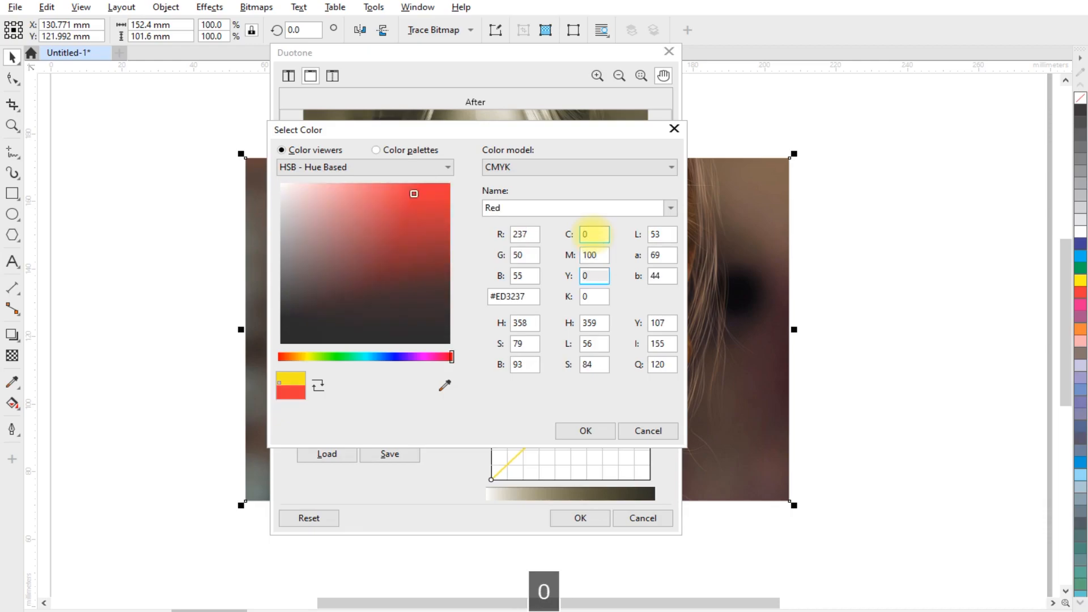
key("Tab")
type("0")
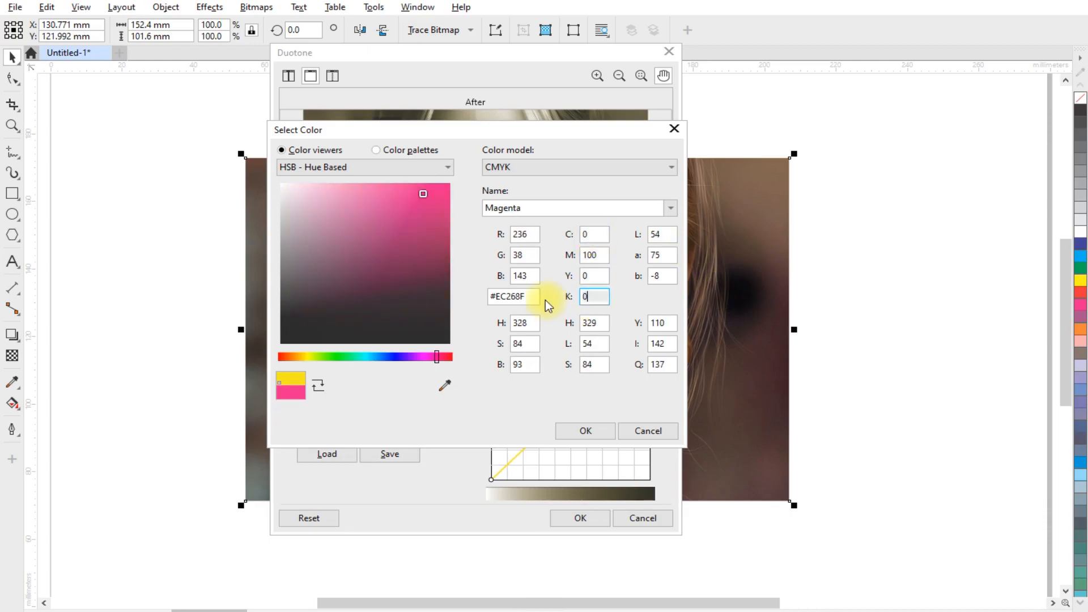
left_click(603, 430)
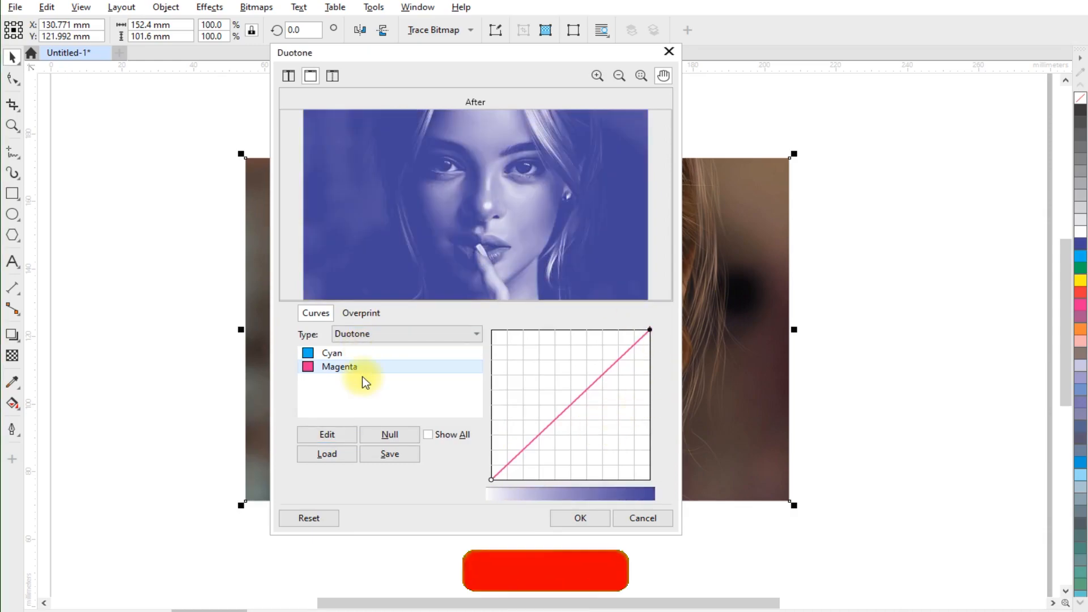
- Bend the Cyan curve downward and the Magenta curve upward, then apply the duotone
left_click(334, 353)
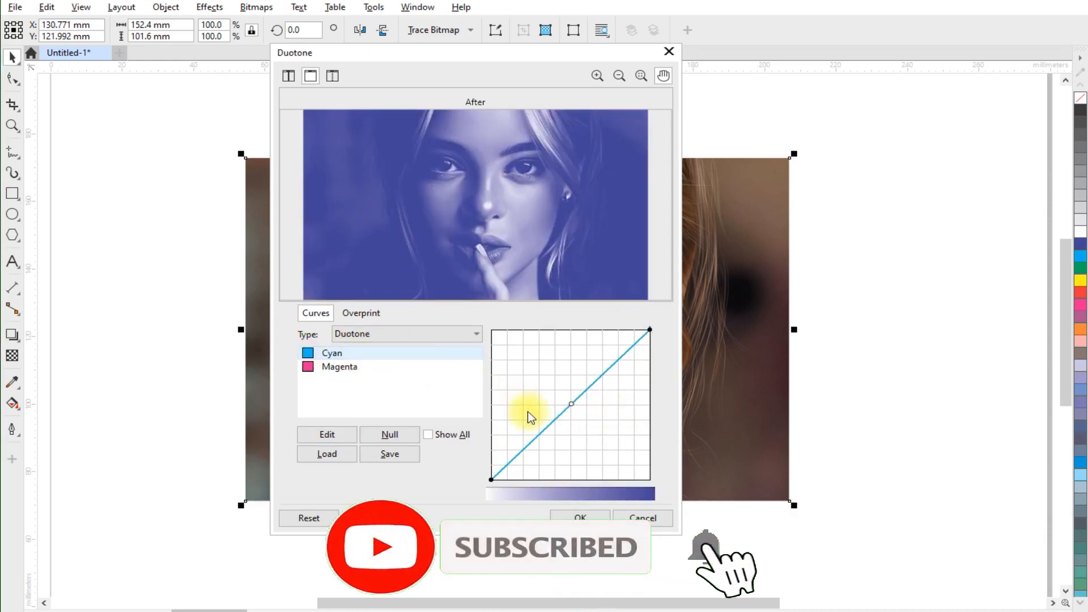
left_click_drag(571, 405, 587, 422)
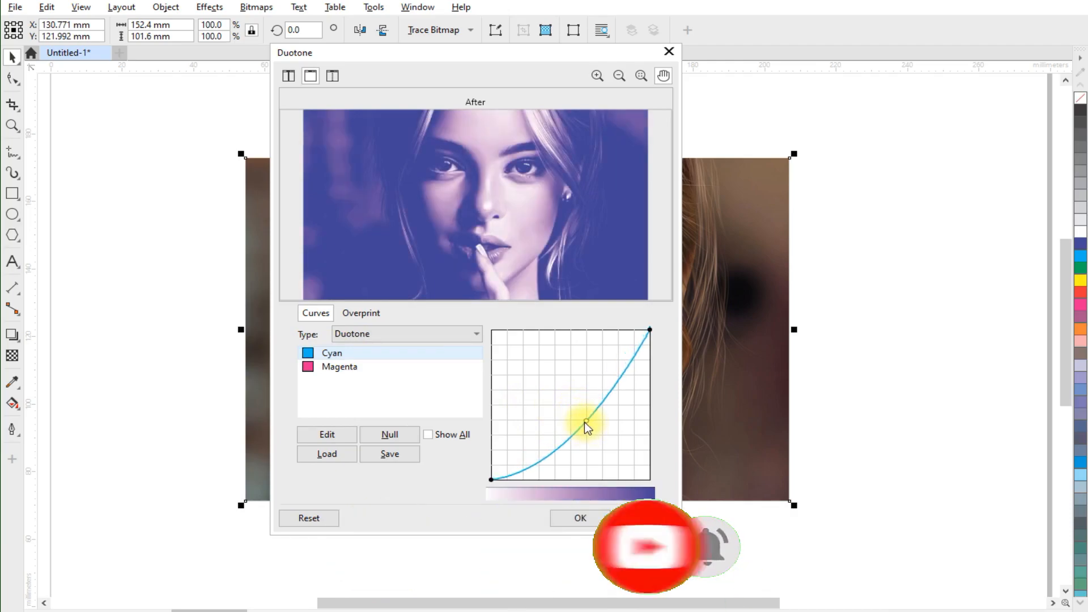
left_click(335, 367)
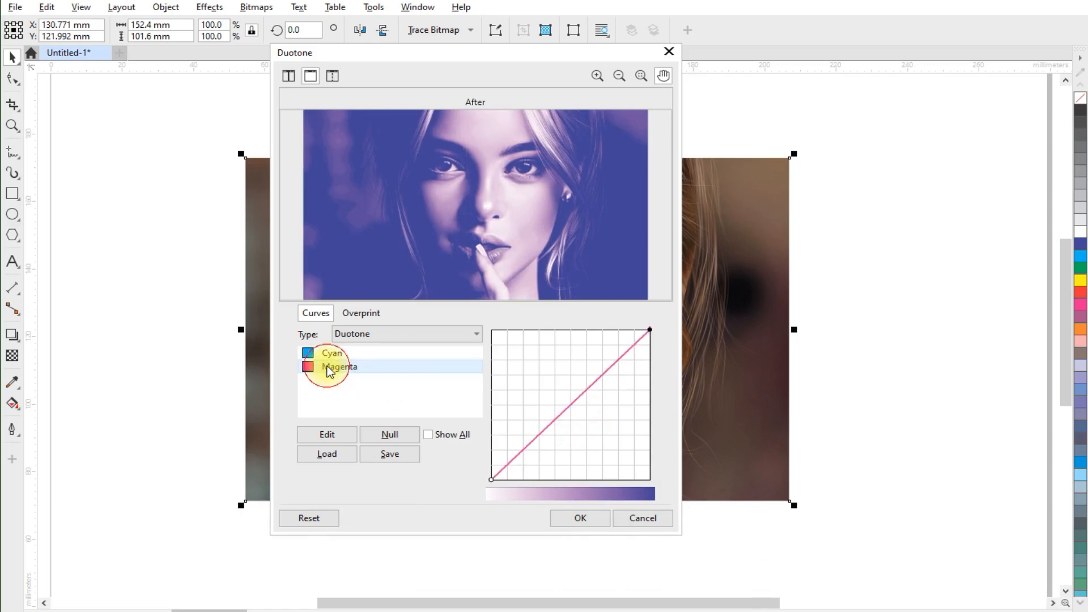
left_click_drag(571, 407, 560, 395)
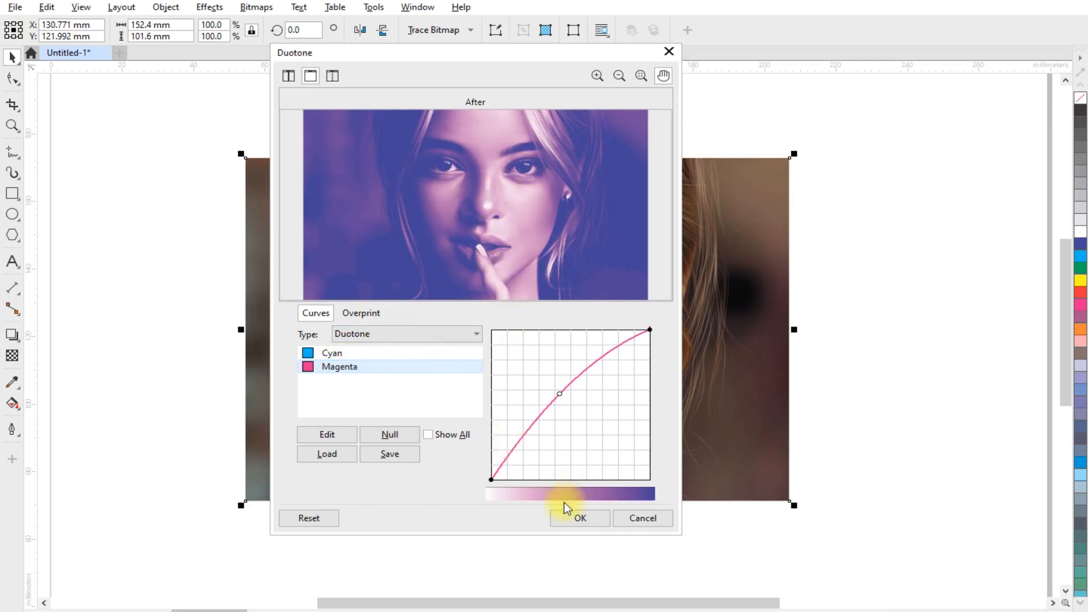
left_click(578, 517)
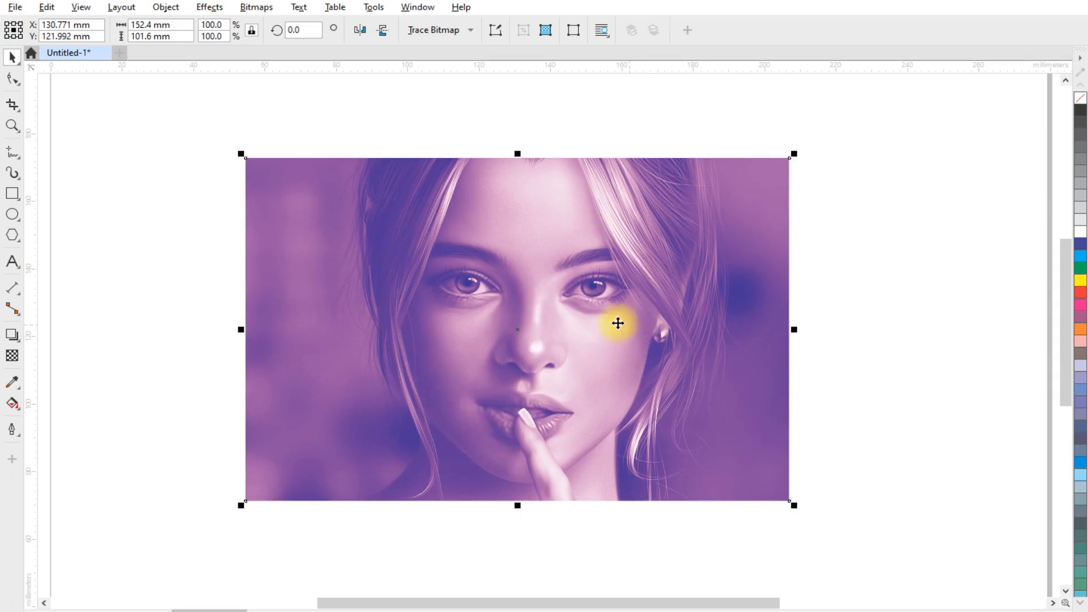
scroll(503, 284, "down", 3)
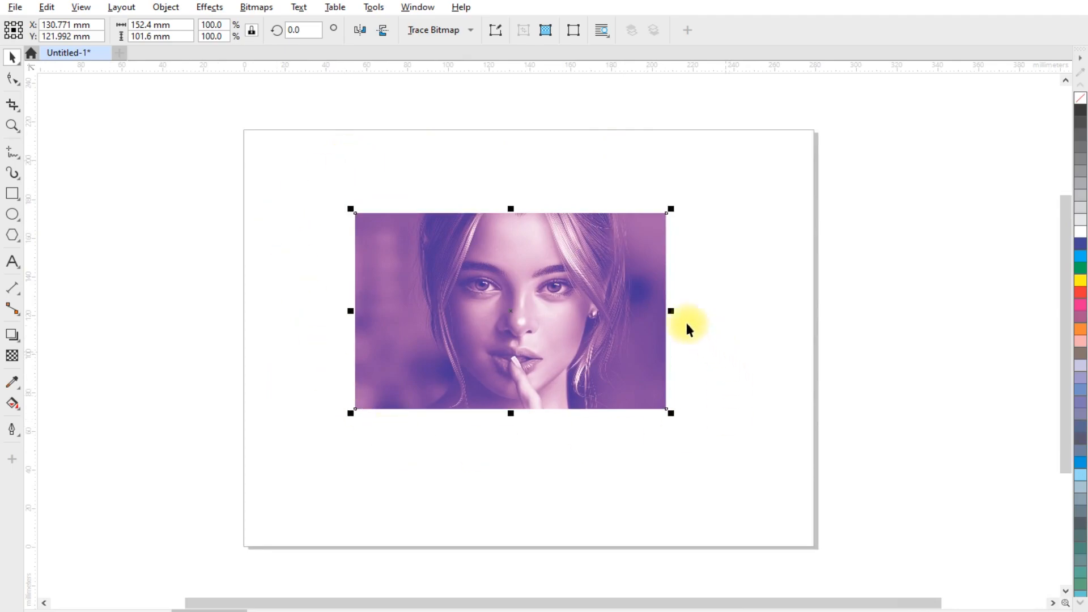
- Set the document units to inches
left_click(146, 24)
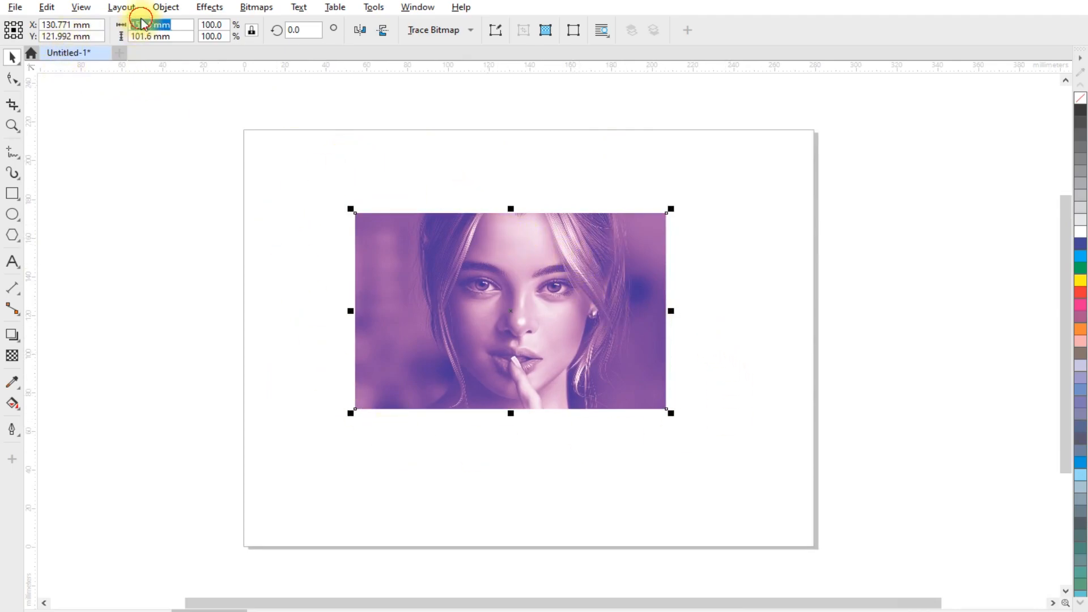
left_click(328, 160)
left_click(429, 33)
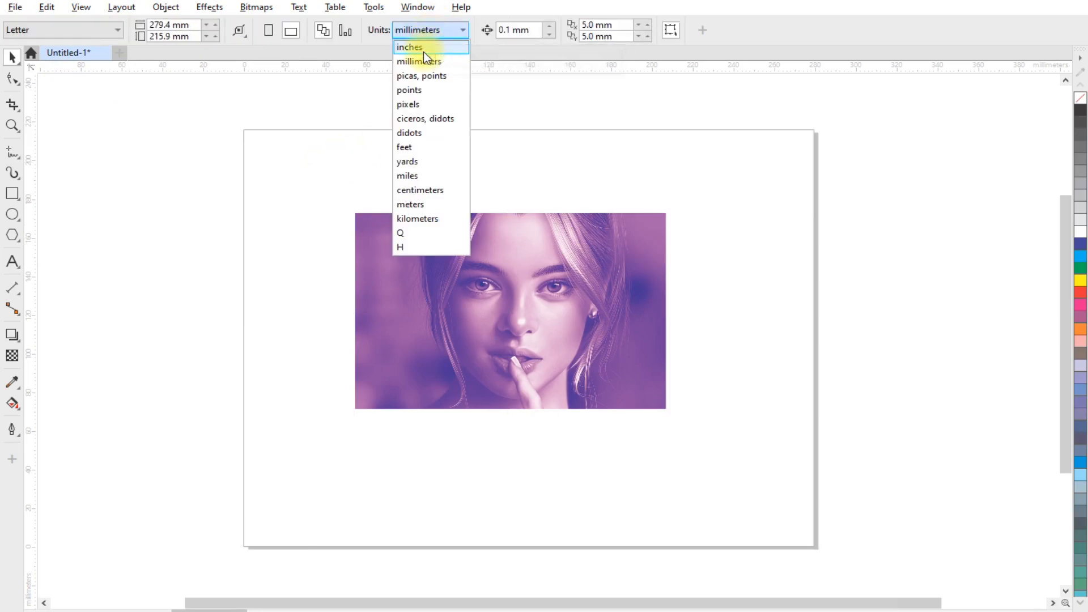
left_click(421, 49)
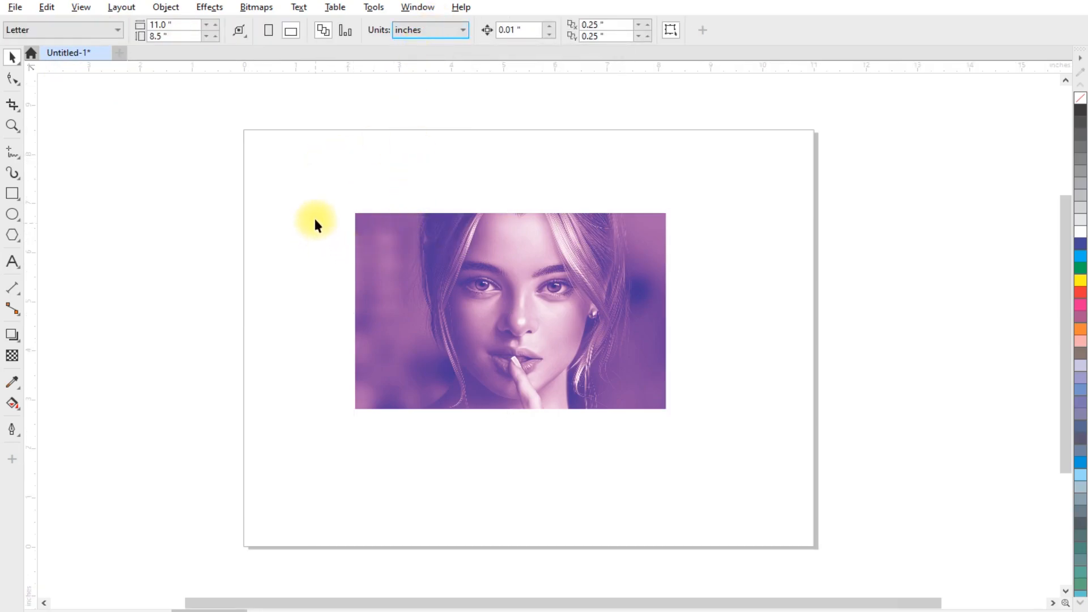
- Set the page size to 6 by 4 inches
double_click(155, 25)
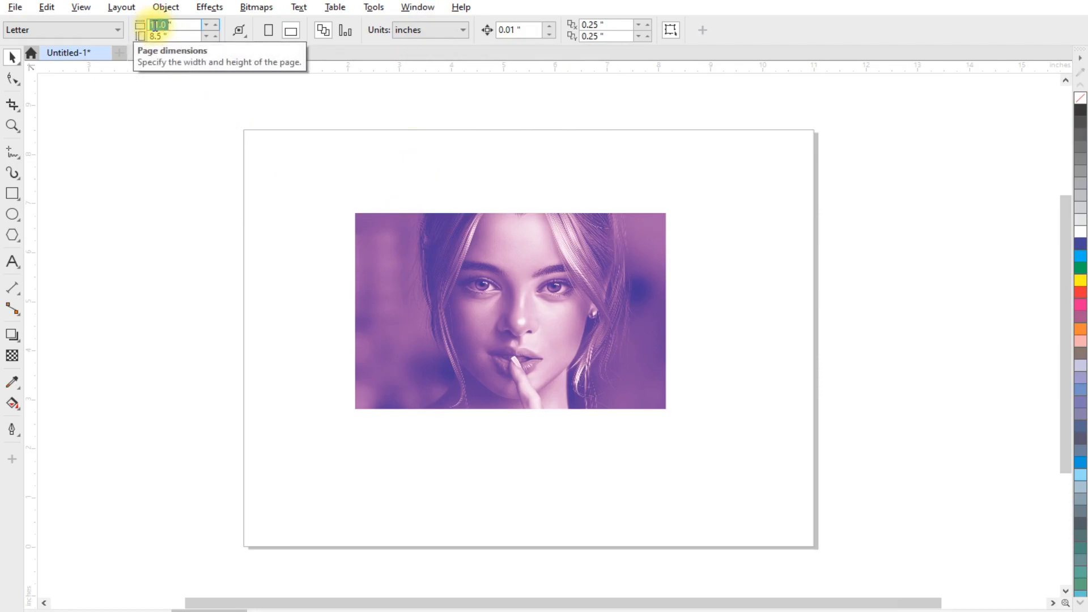
type("6")
key("Tab")
type("4")
key("Return")
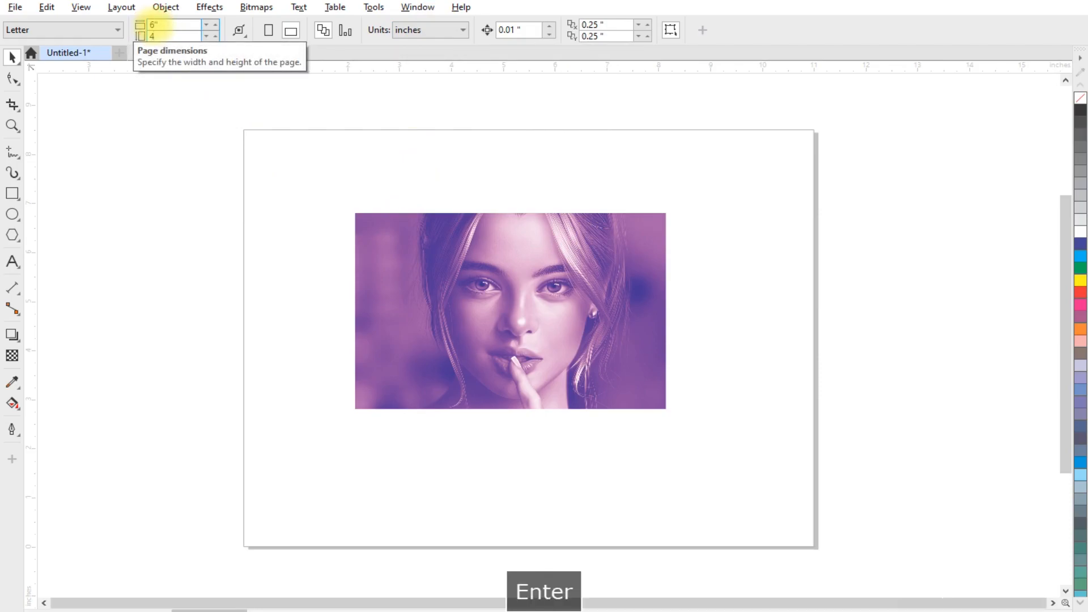
- Center the duotone photo on the resized page
left_click_drag(455, 235, 304, 202)
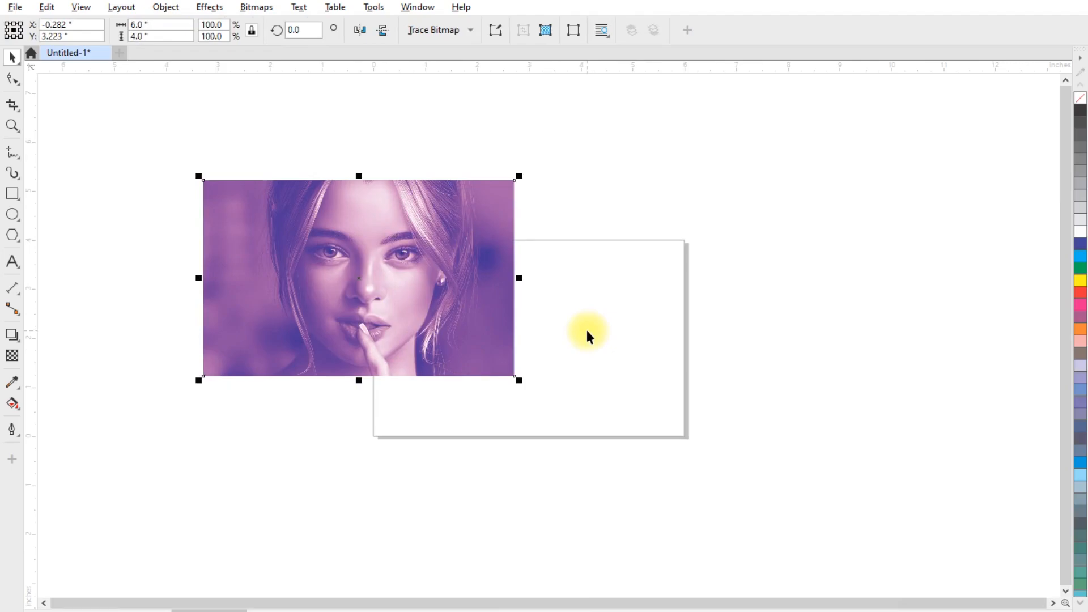
key("p")
scroll(595, 325, "up", 1)
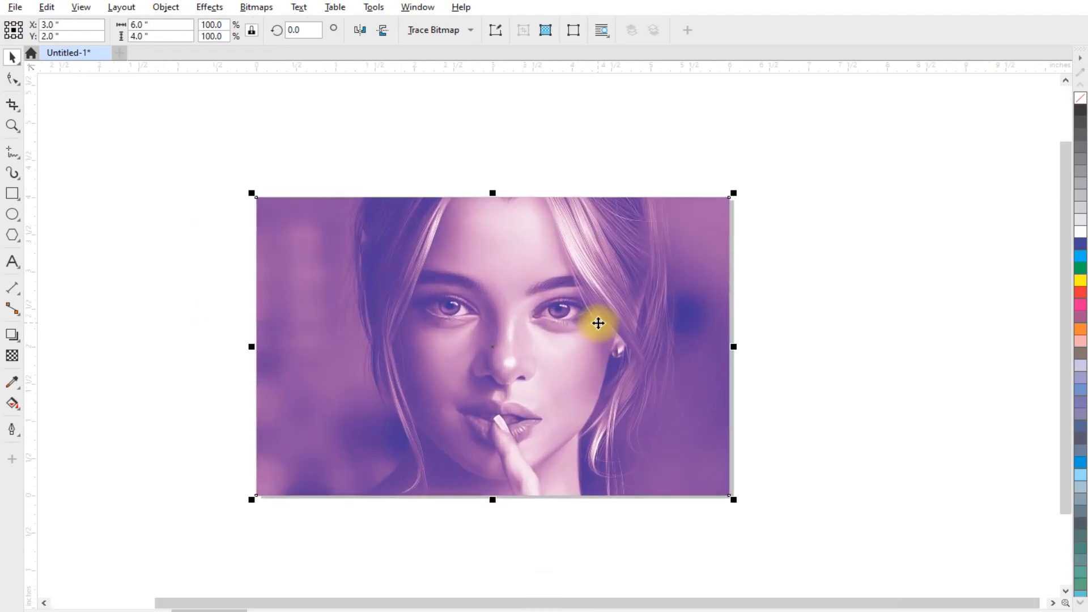
scroll(490, 309, "down", 1)
scroll(505, 329, "up", 2)
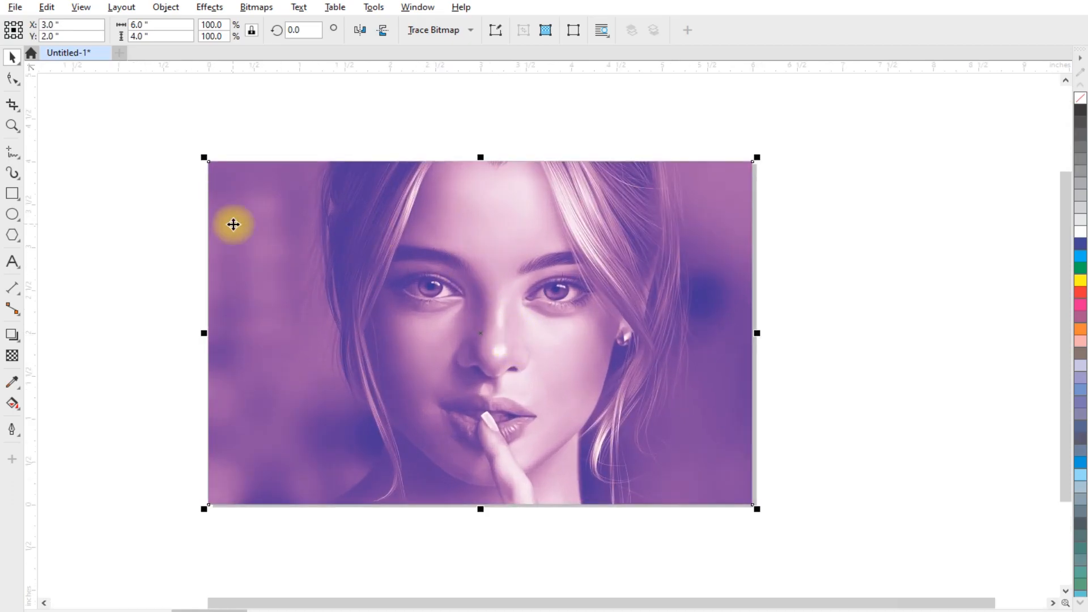
- Turn on the display of the page bleed area
left_click(81, 8)
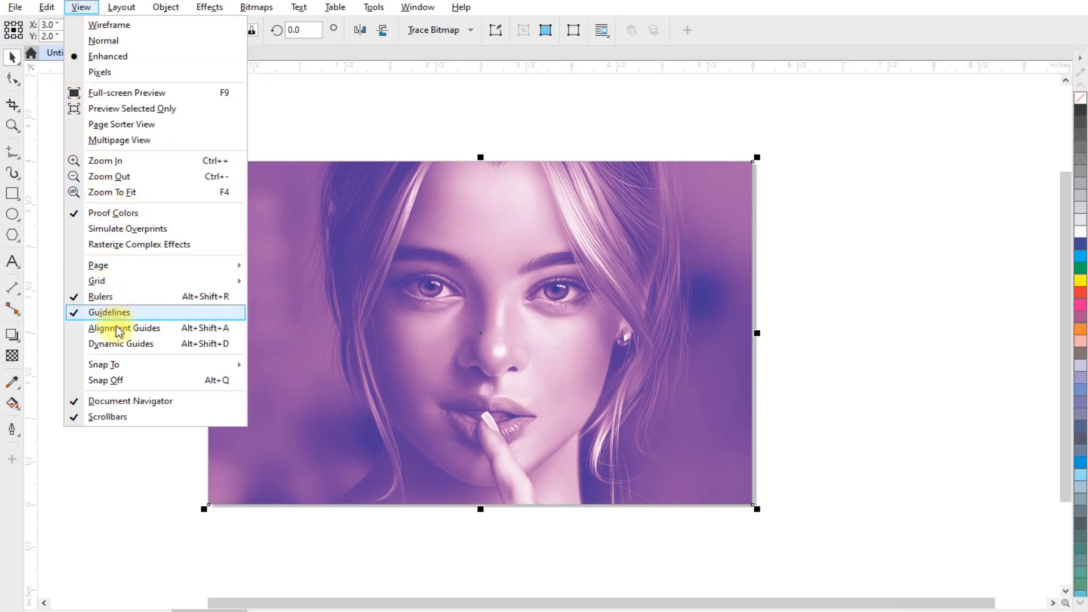
mouse_move(114, 265)
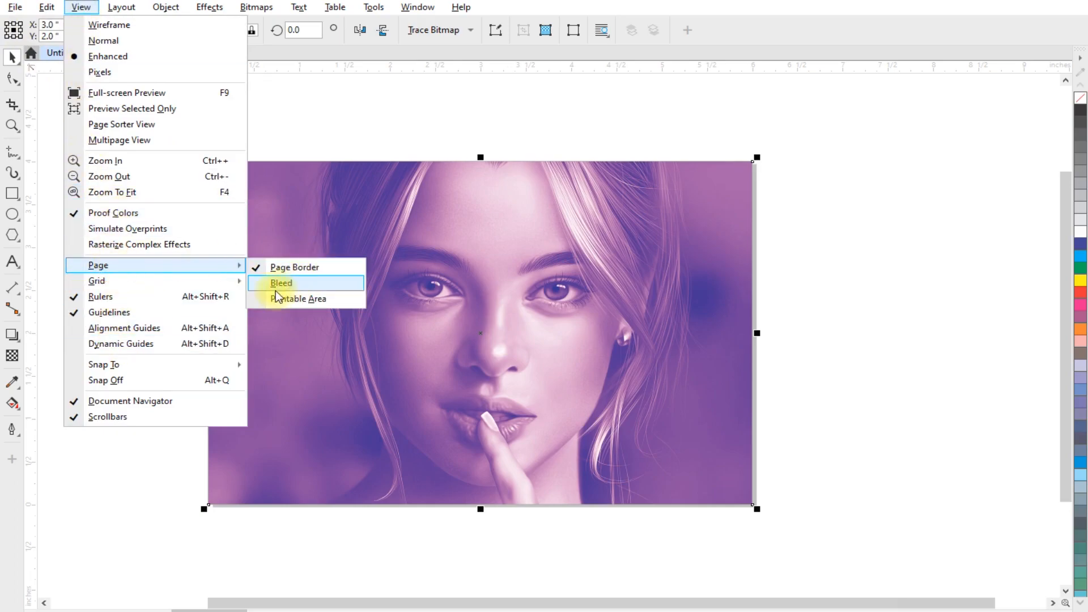
left_click(289, 283)
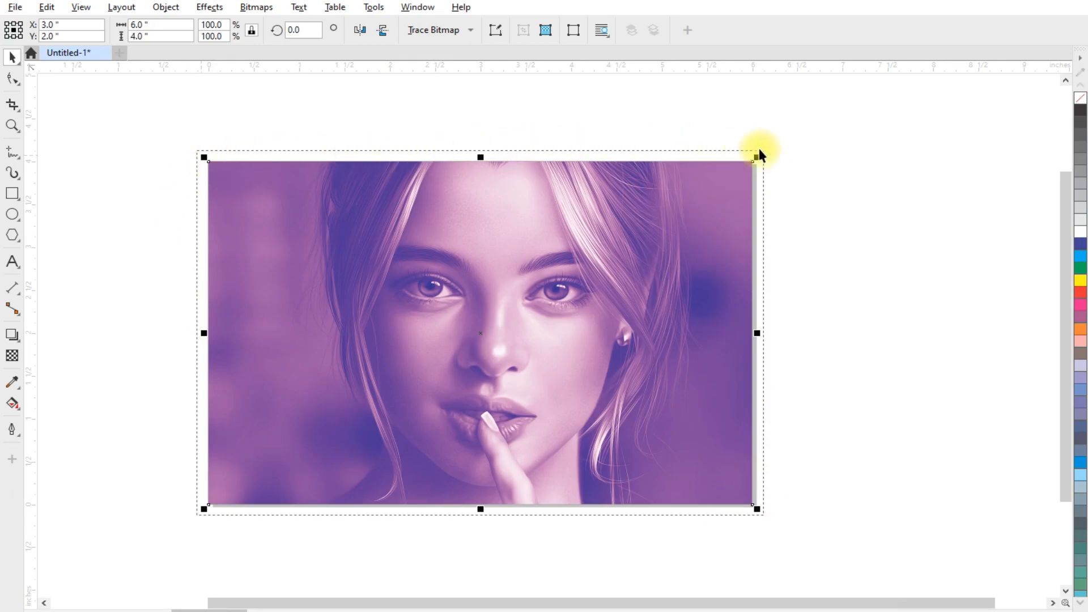
- Open the document page-size options to inspect the bleed setting, then close them without changes
left_click(166, 258)
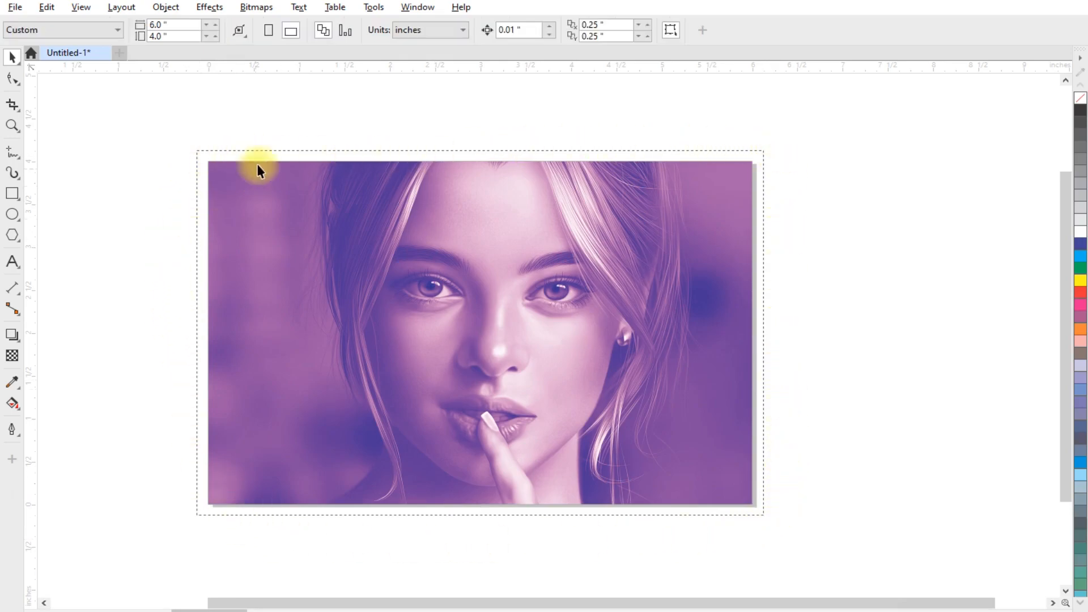
left_click(374, 7)
mouse_move(390, 23)
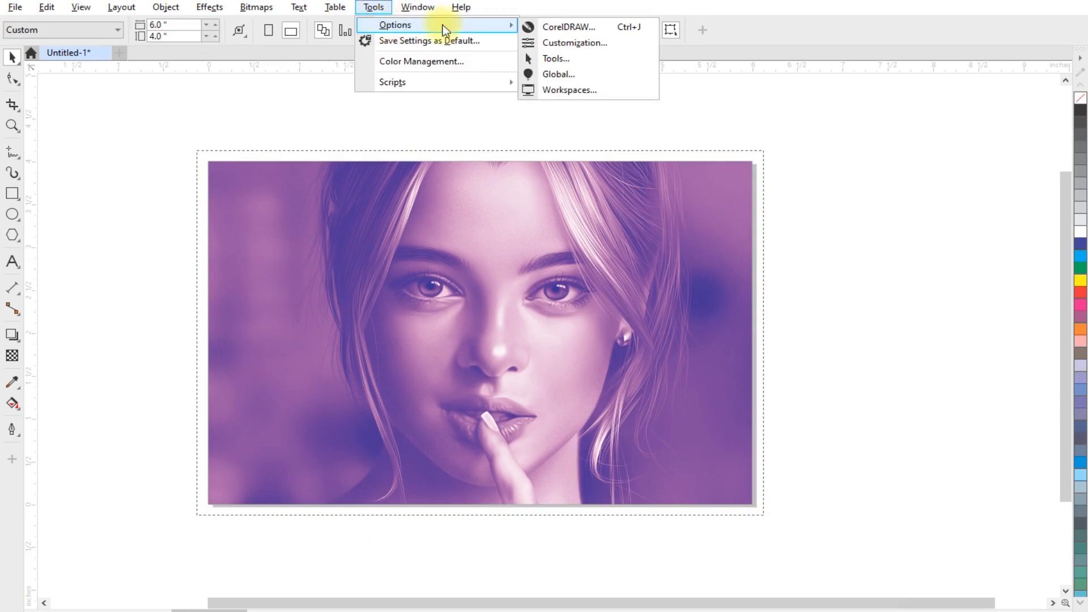
left_click(566, 26)
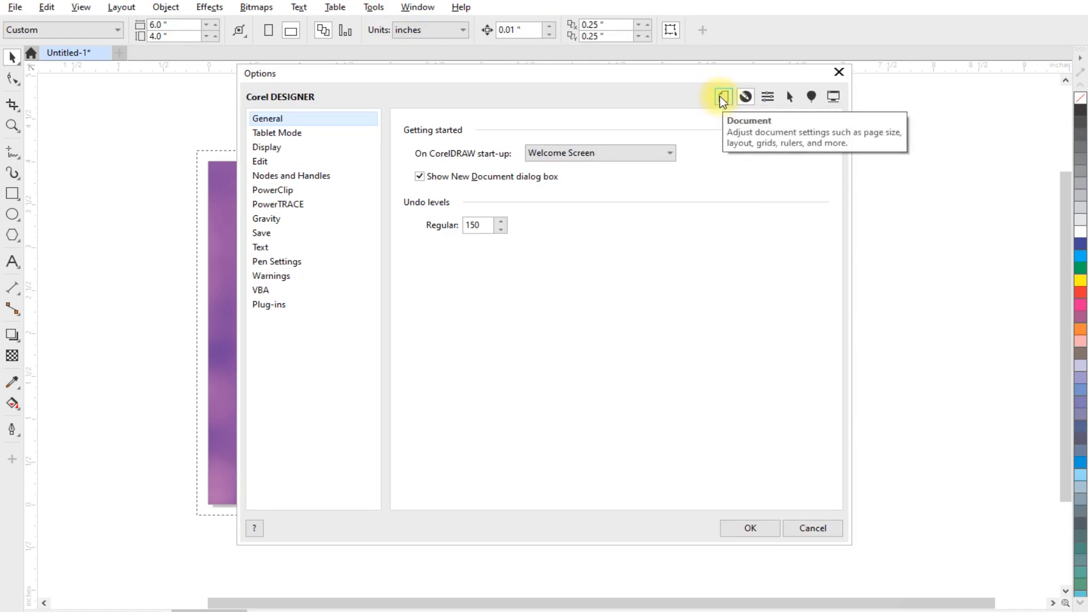
left_click(723, 98)
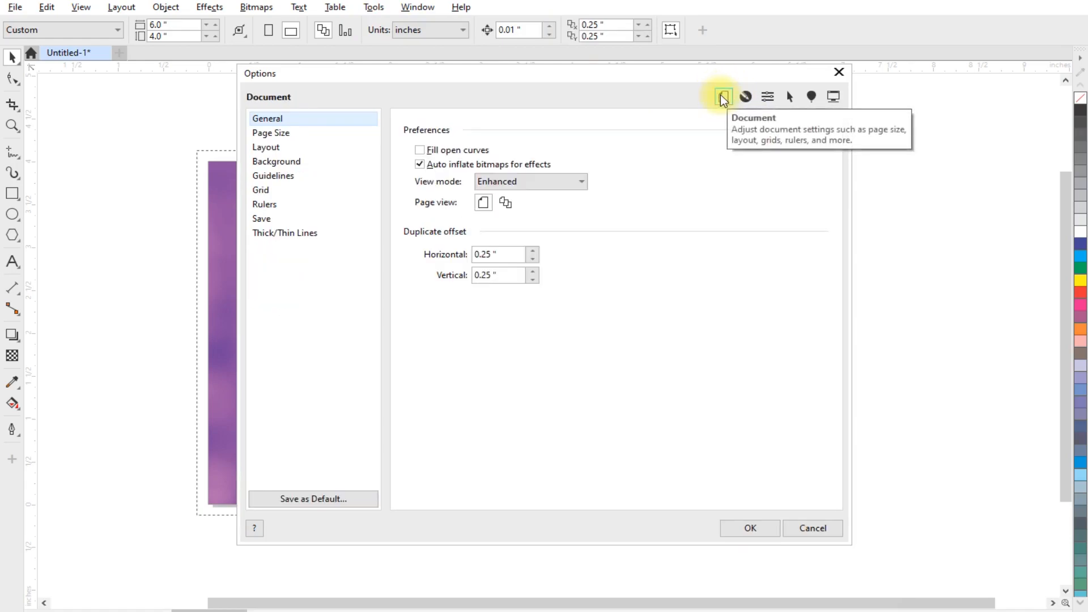
left_click(272, 134)
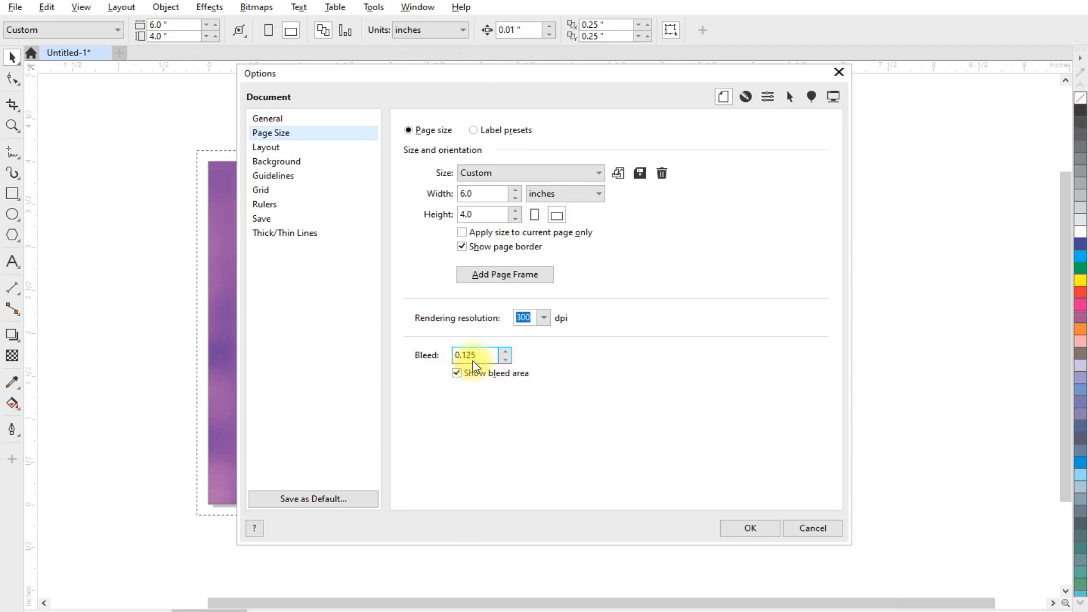
left_click(831, 533)
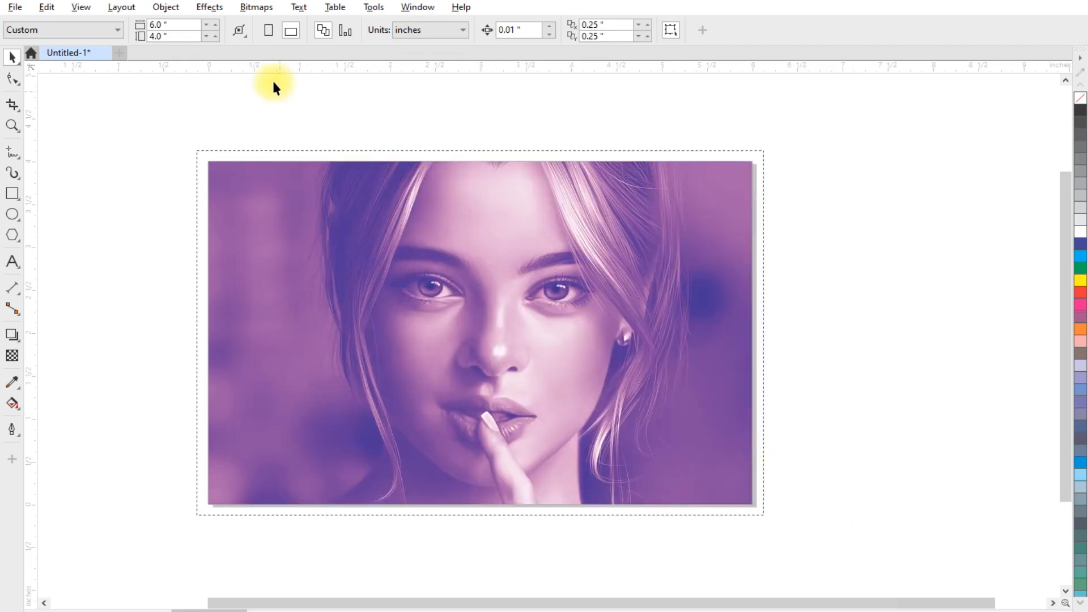
- Switch the document units to millimeters and review the bleed size in the document page-size options
left_click(406, 32)
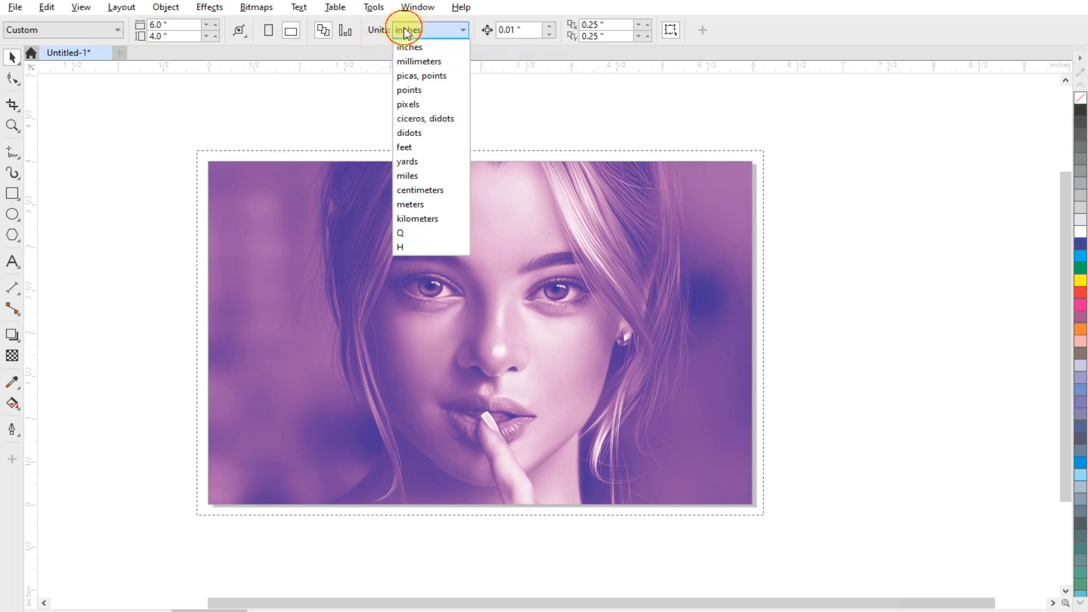
left_click(408, 62)
left_click(375, 7)
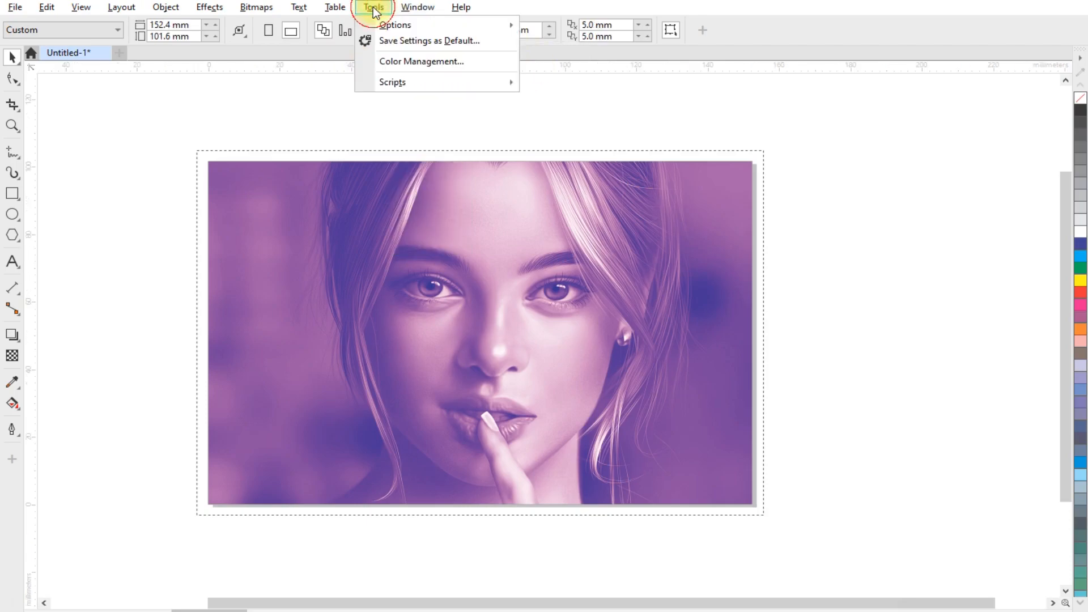
left_click(401, 27)
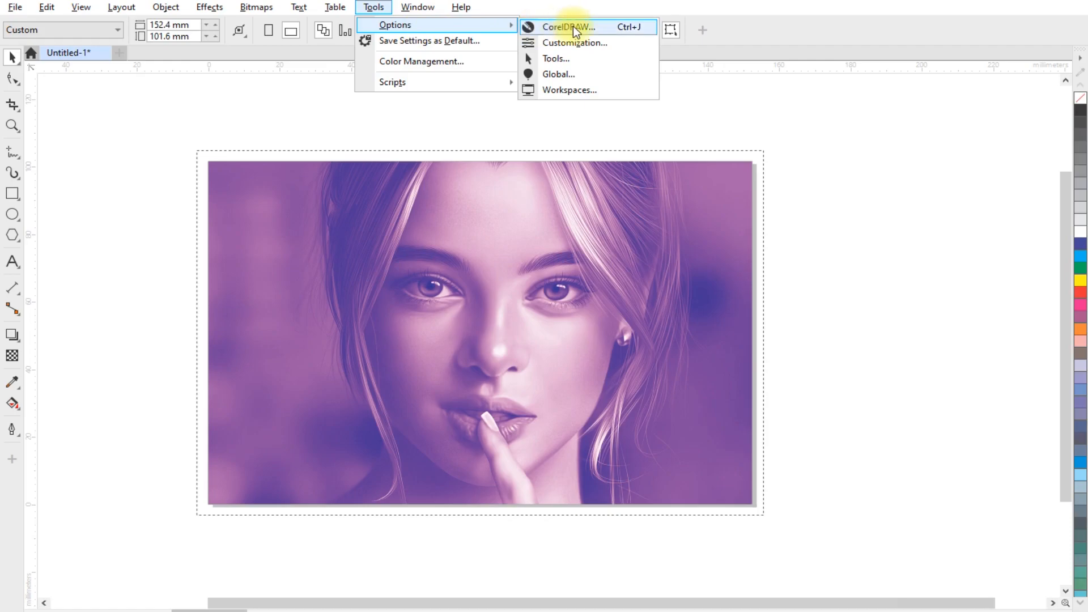
left_click(569, 27)
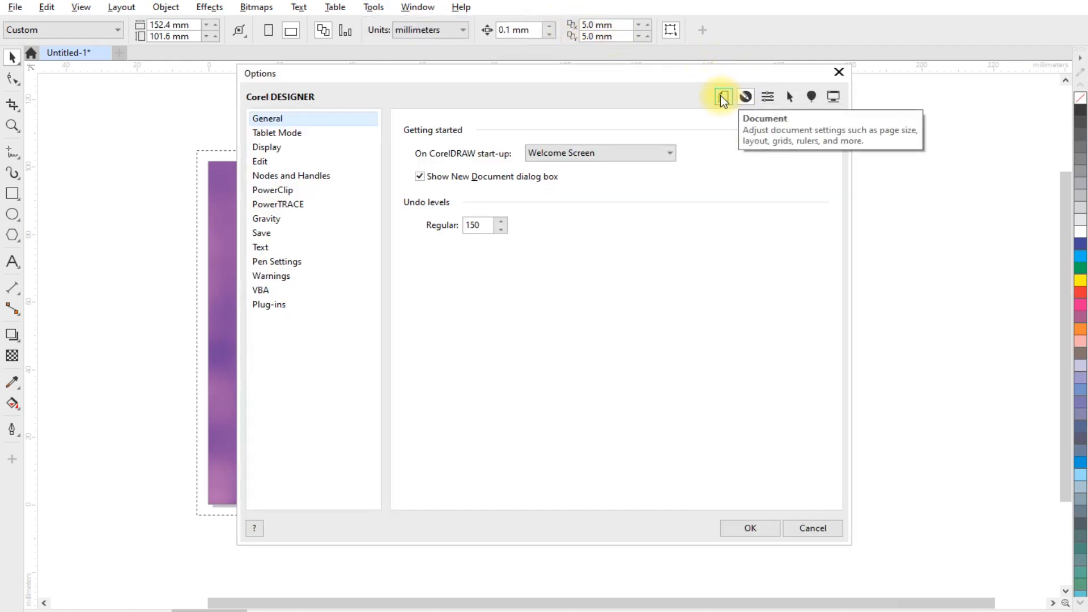
left_click(724, 97)
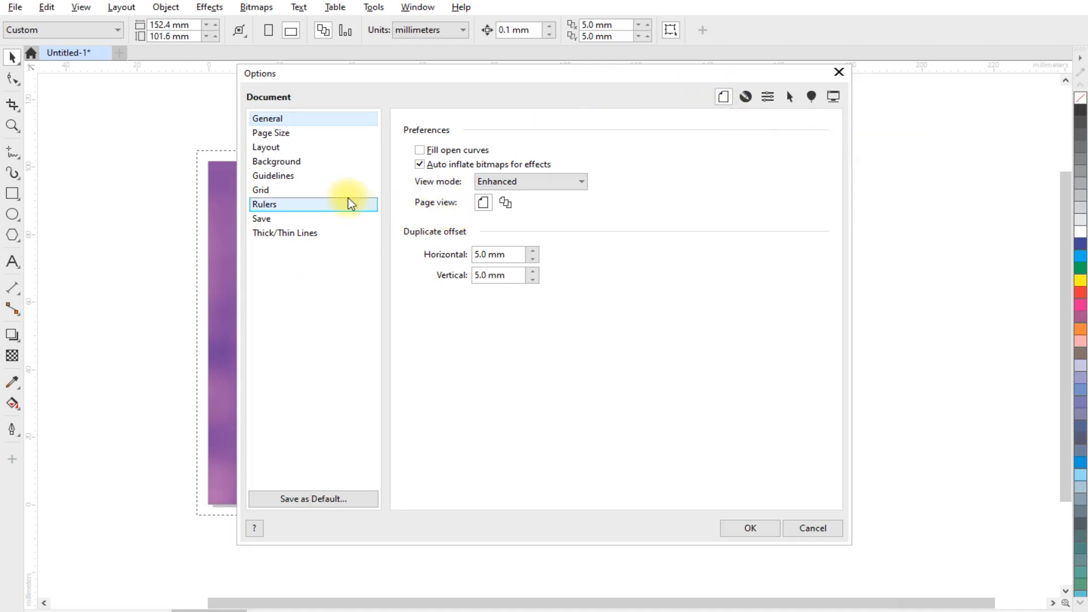
left_click(273, 136)
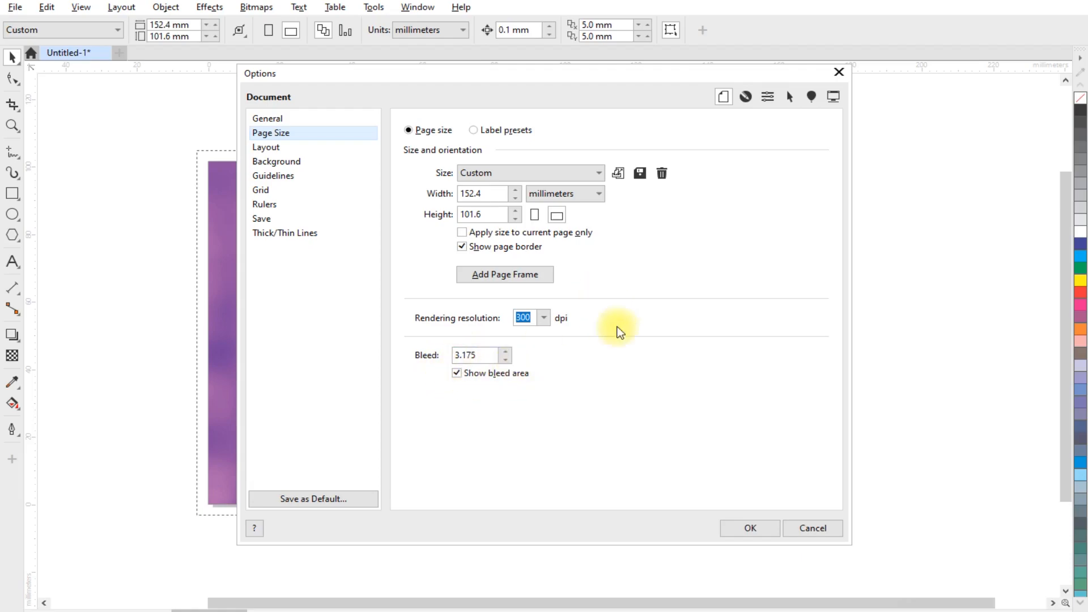
left_click(744, 524)
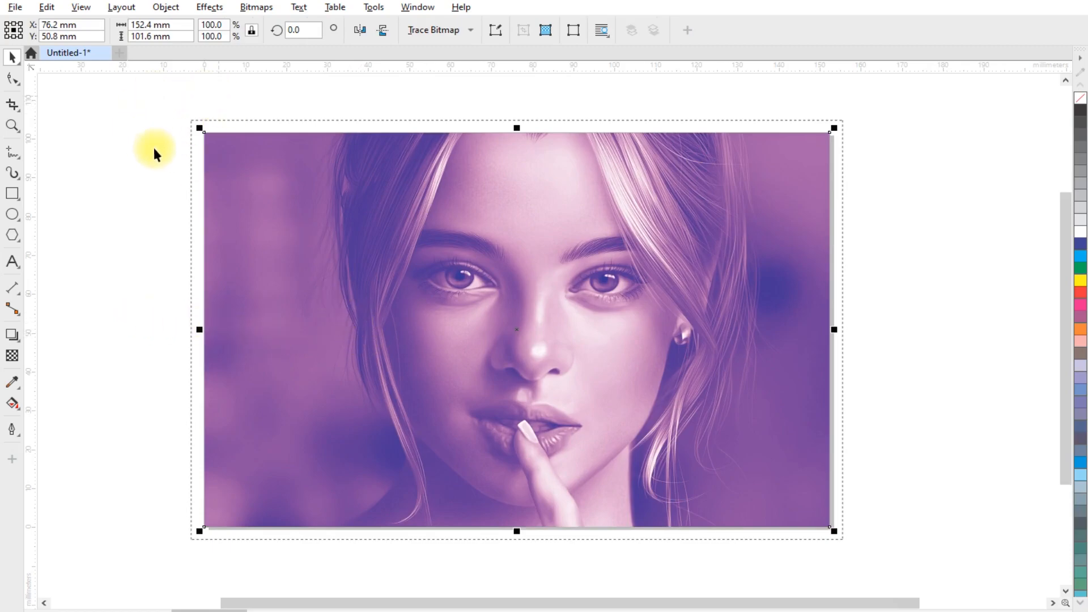
- Draw a small square about 3.2 mm in the top-left corner between the page edge and the bleed line
scroll(175, 101, "up", 5)
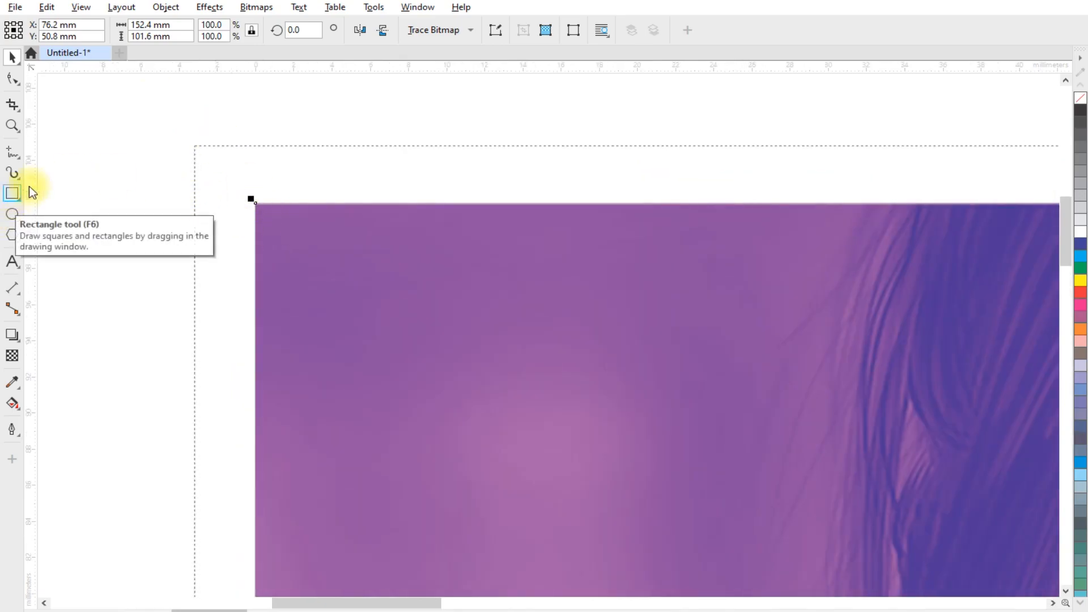
left_click(109, 211)
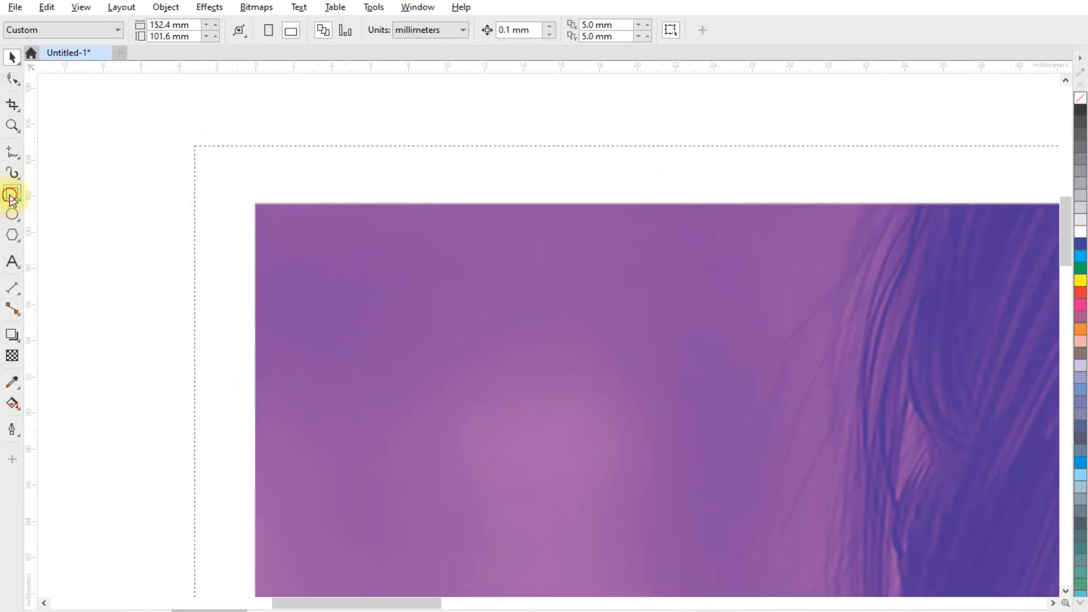
left_click(12, 193)
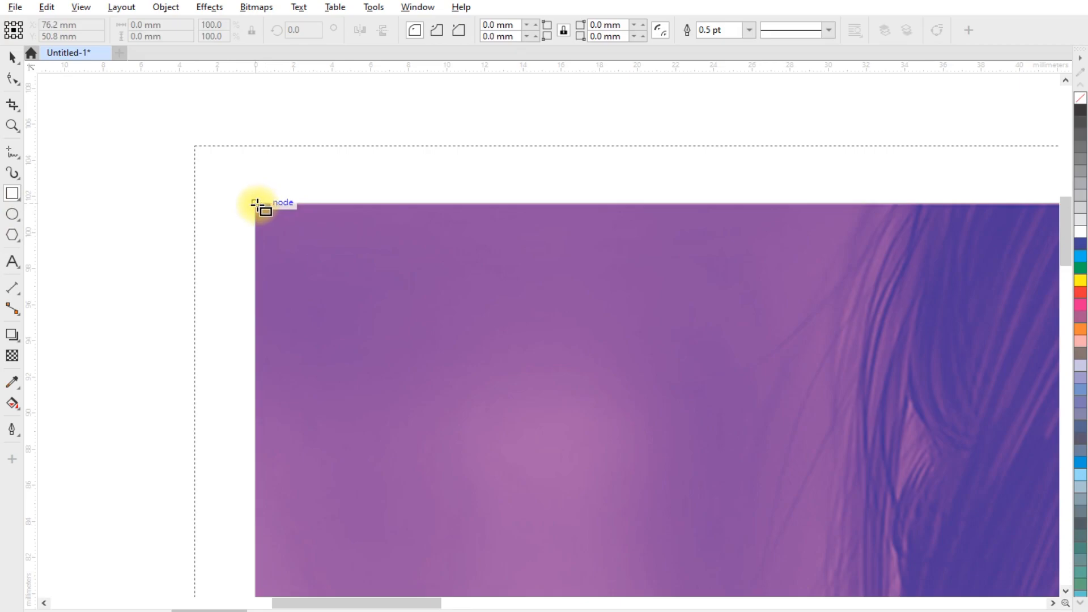
left_click_drag(256, 203, 194, 145)
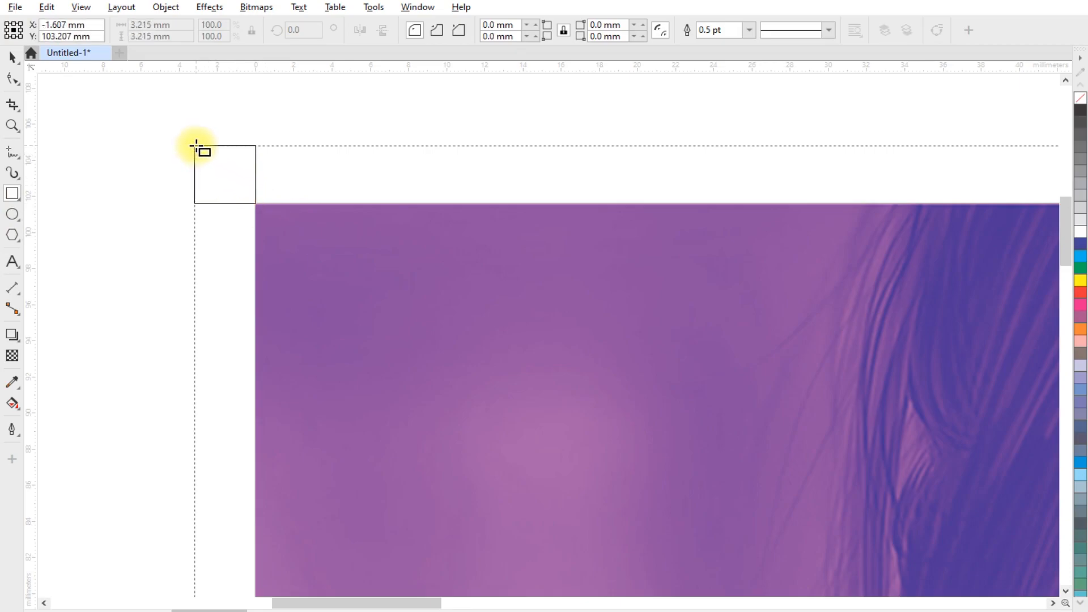
left_click_drag(195, 146, 195, 146)
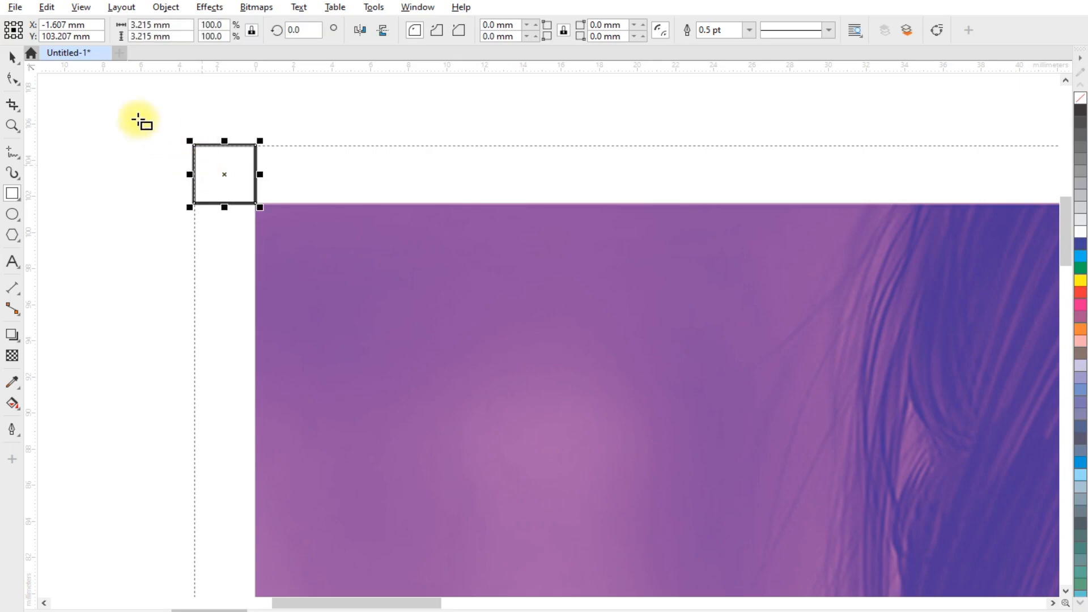
left_click(12, 58)
scroll(267, 201, "up", 2)
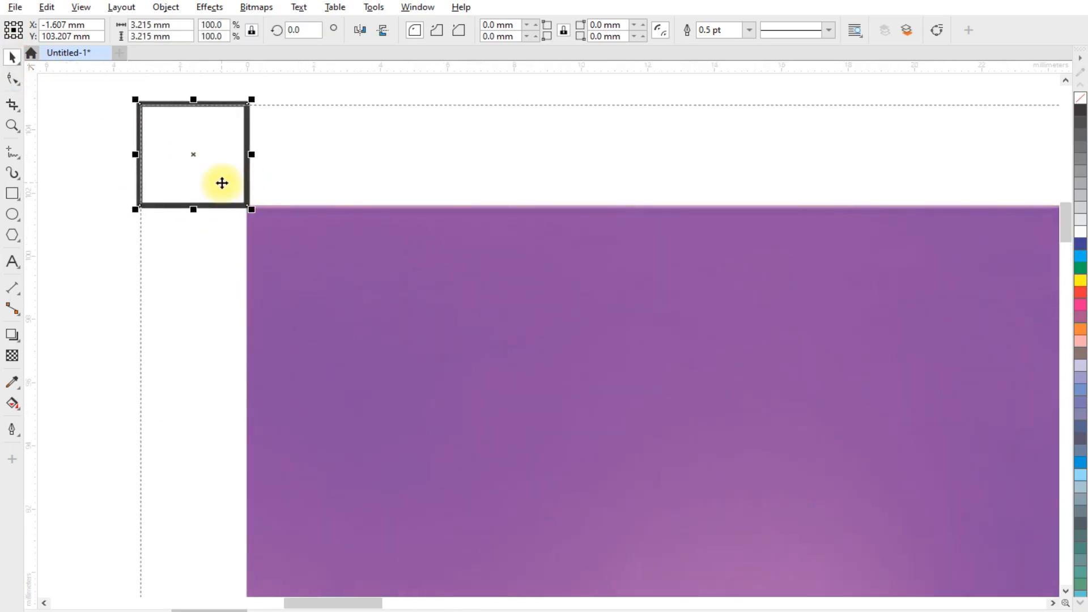
scroll(274, 228, "down", 2)
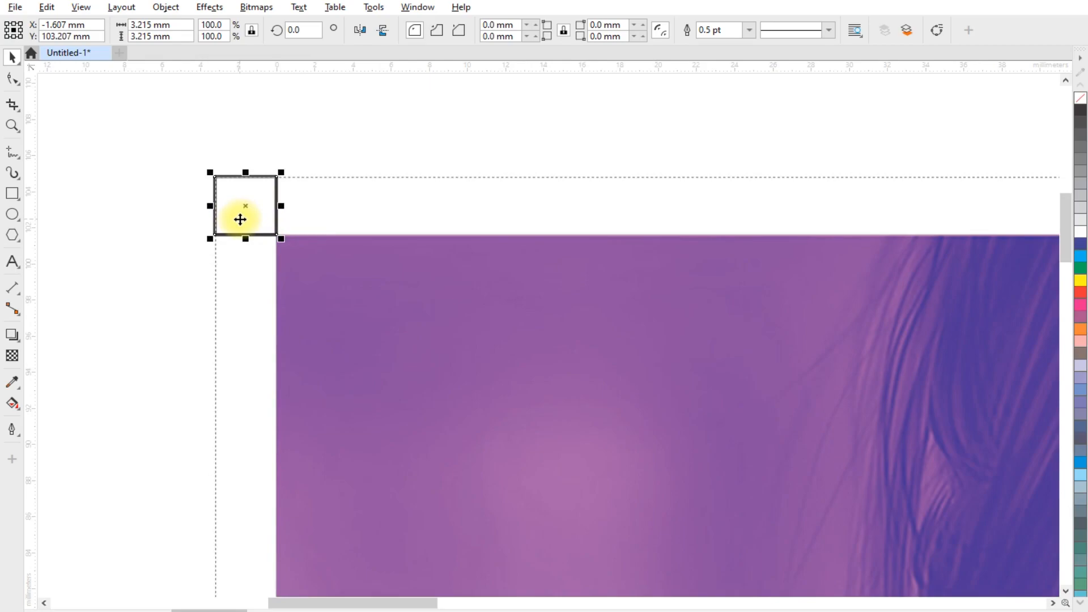
- Convert the square to curves, break it at its top-left node and delete that node to leave an L-shaped crop mark
key("ctrl+q")
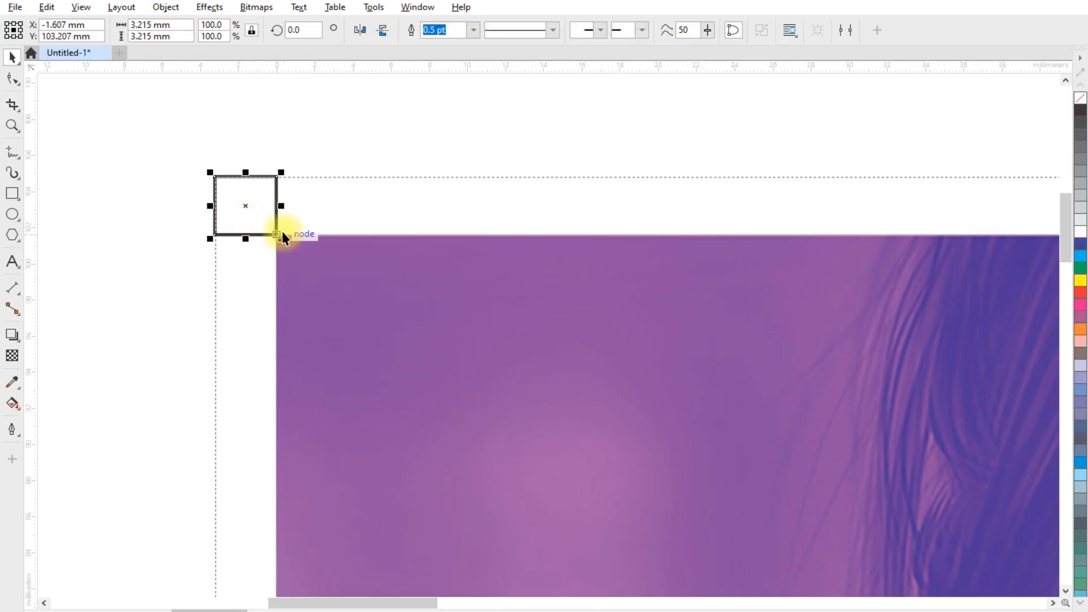
left_click(12, 78)
left_click_drag(188, 166, 225, 191)
left_click(176, 29)
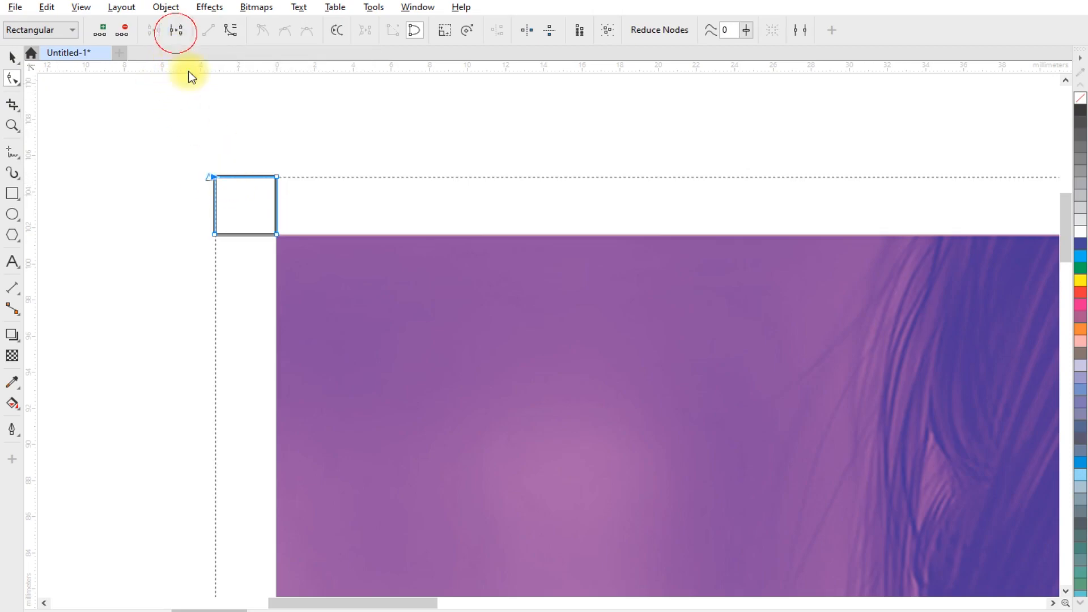
left_click_drag(191, 161, 226, 190)
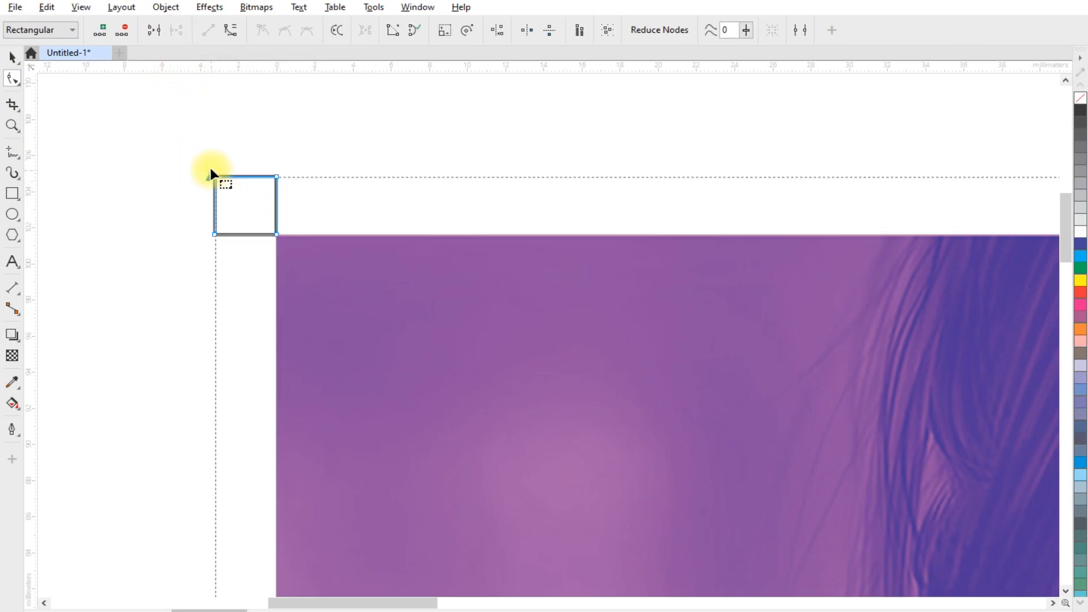
key("Delete")
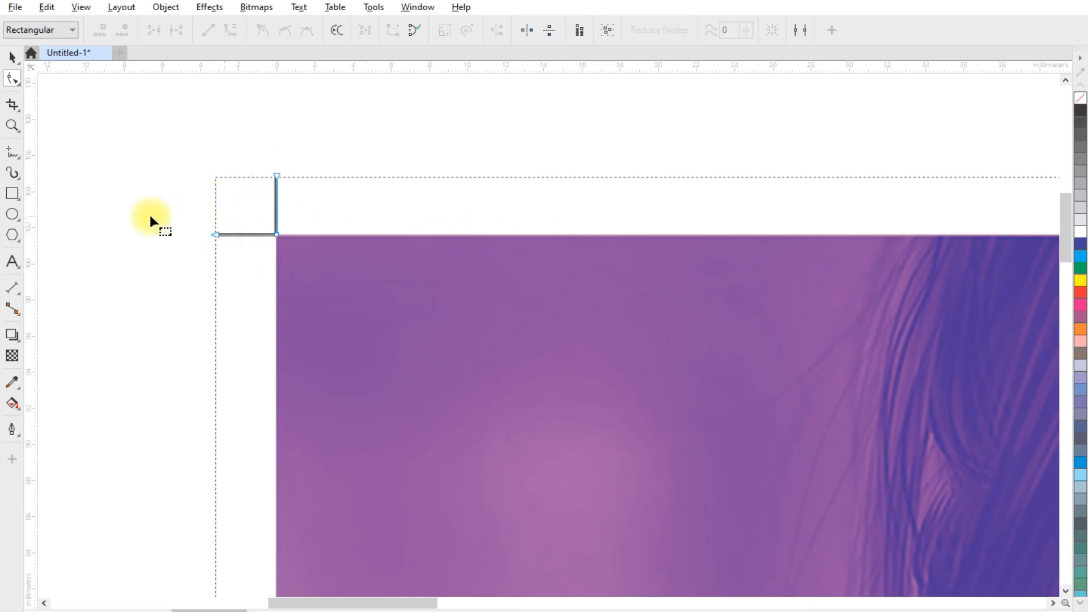
- Duplicate the L-shaped crop mark rotated 180° about the page centre into the bottom-right corner
key("space")
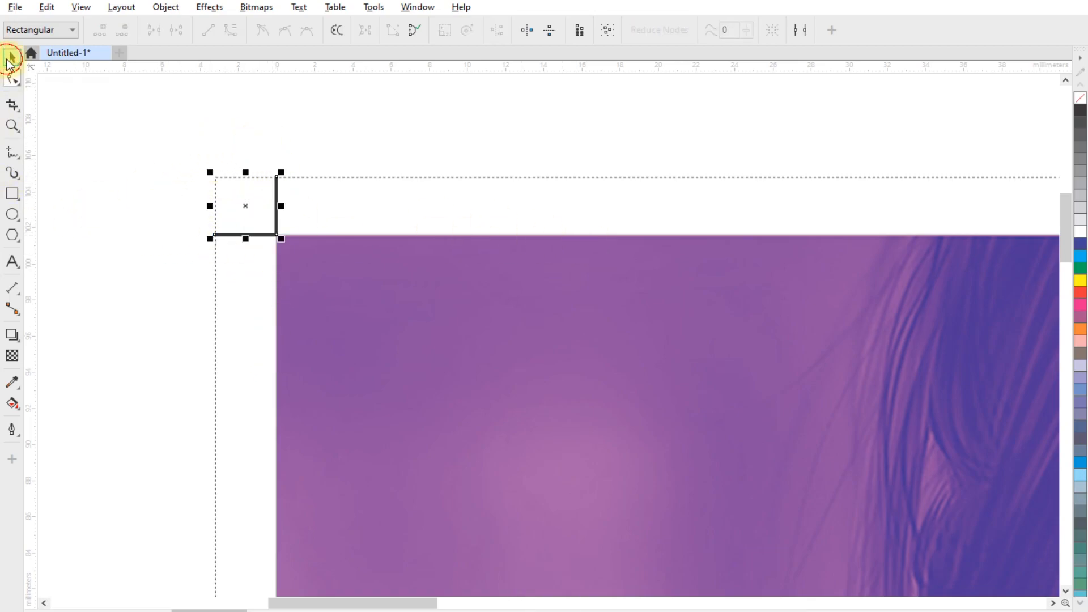
left_click(117, 151)
scroll(110, 143, "down", 2)
scroll(142, 149, "down", 1)
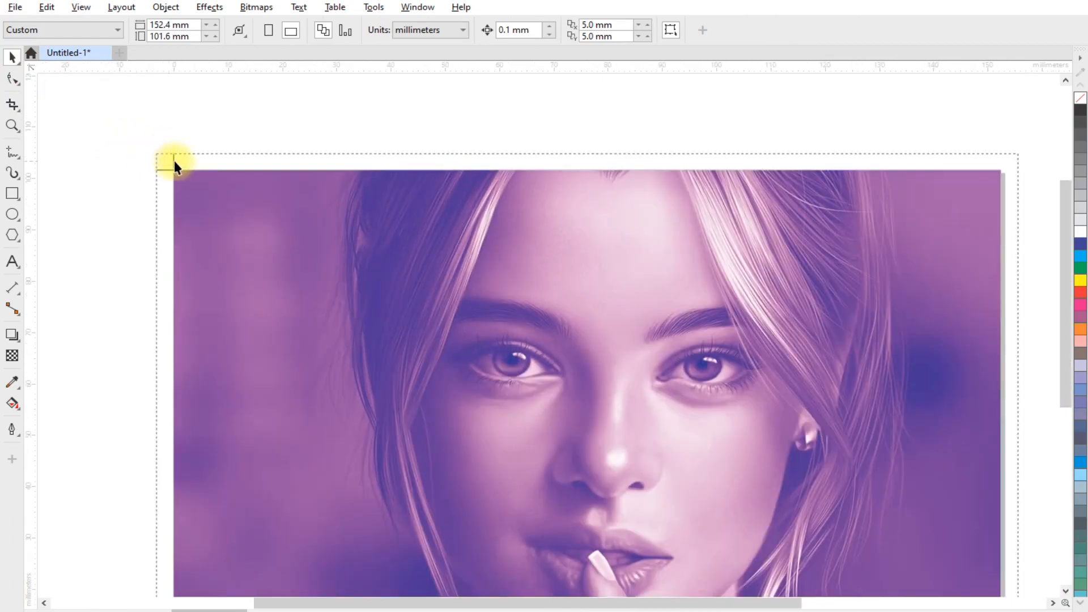
left_click(170, 163)
scroll(141, 139, "down", 2)
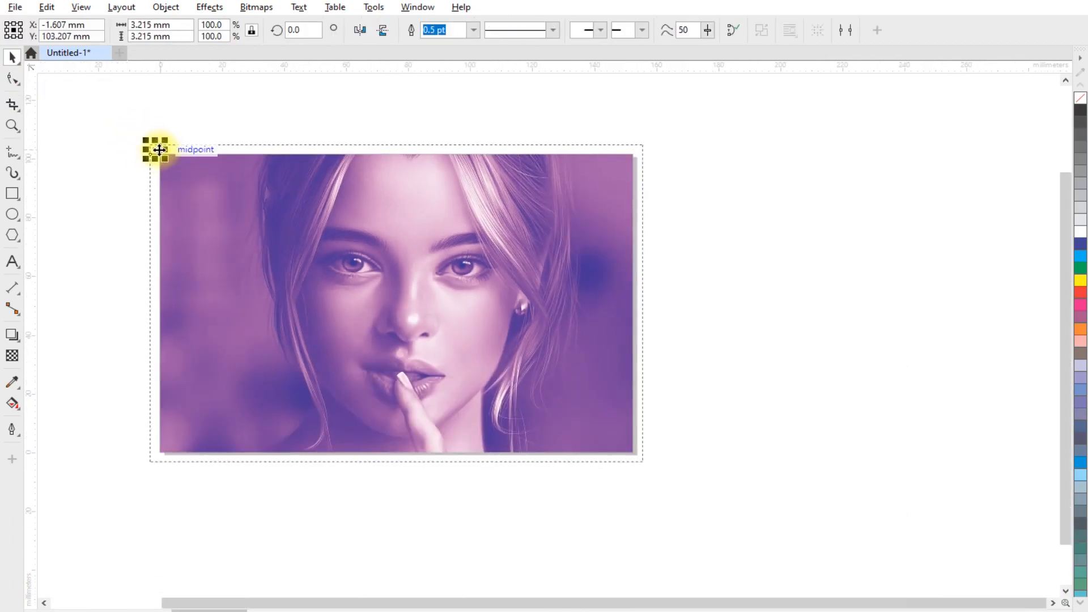
left_click(159, 149)
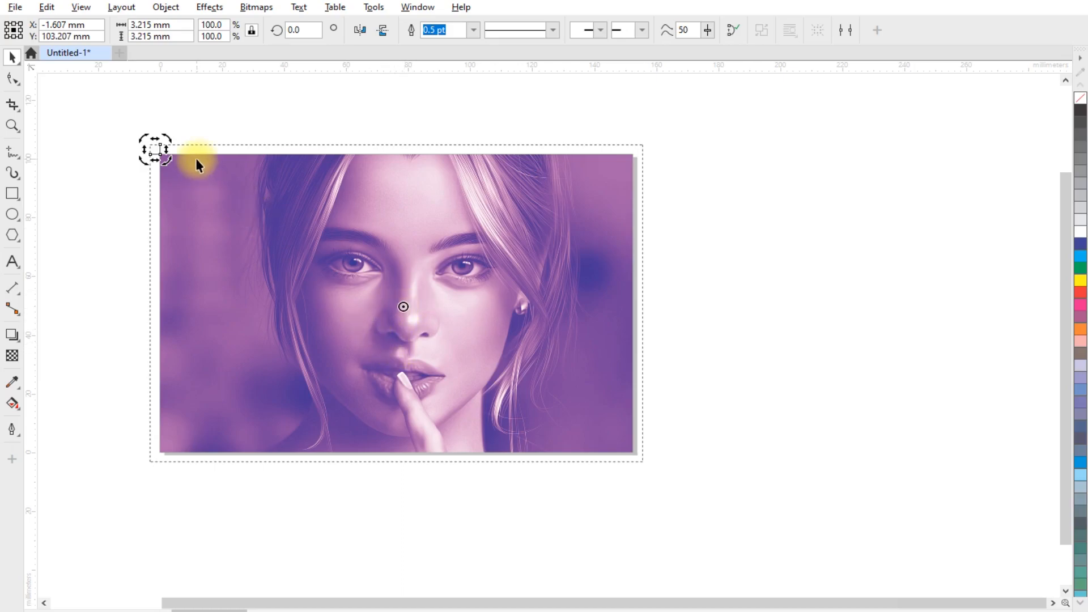
left_click_drag(168, 137, 422, 202)
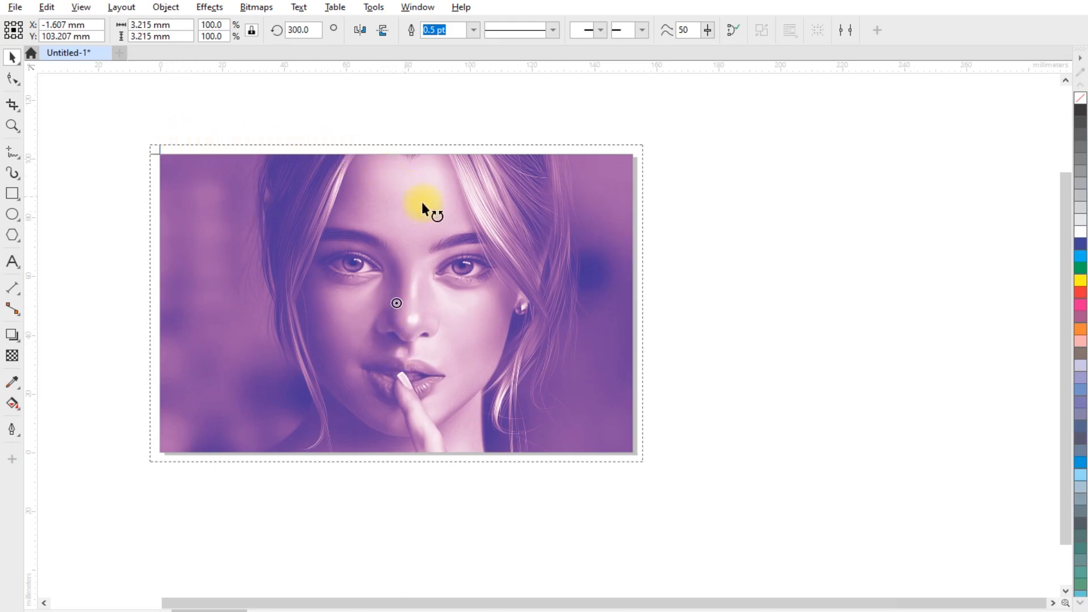
left_click_drag(542, 406, 542, 407)
right_click(542, 406)
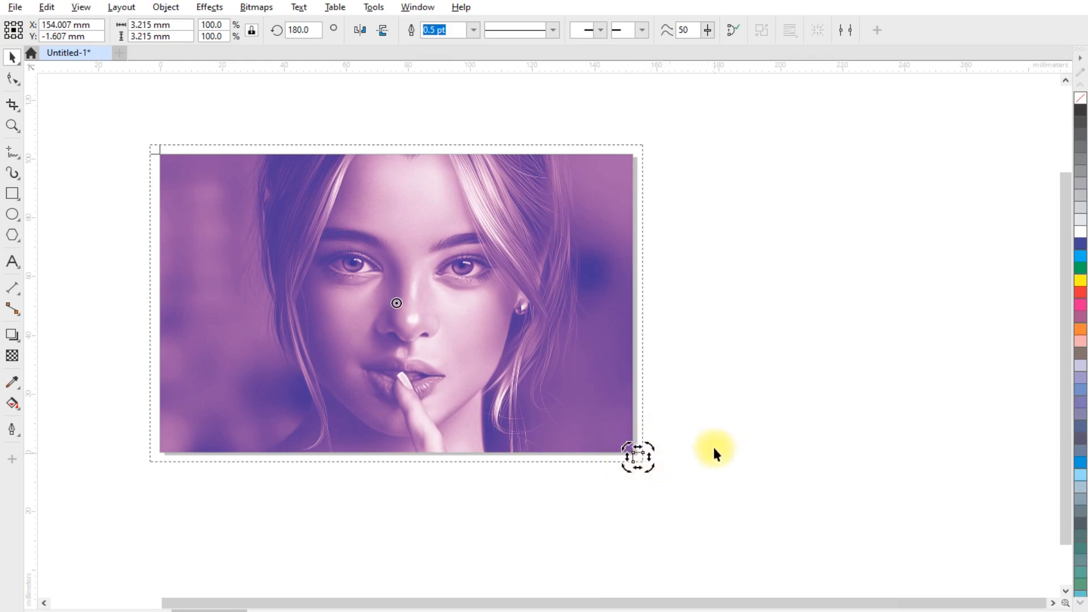
- Select both crop marks, copy them and mirror the copies horizontally to fill the top-right and bottom-left corners
left_click(163, 148, "shift")
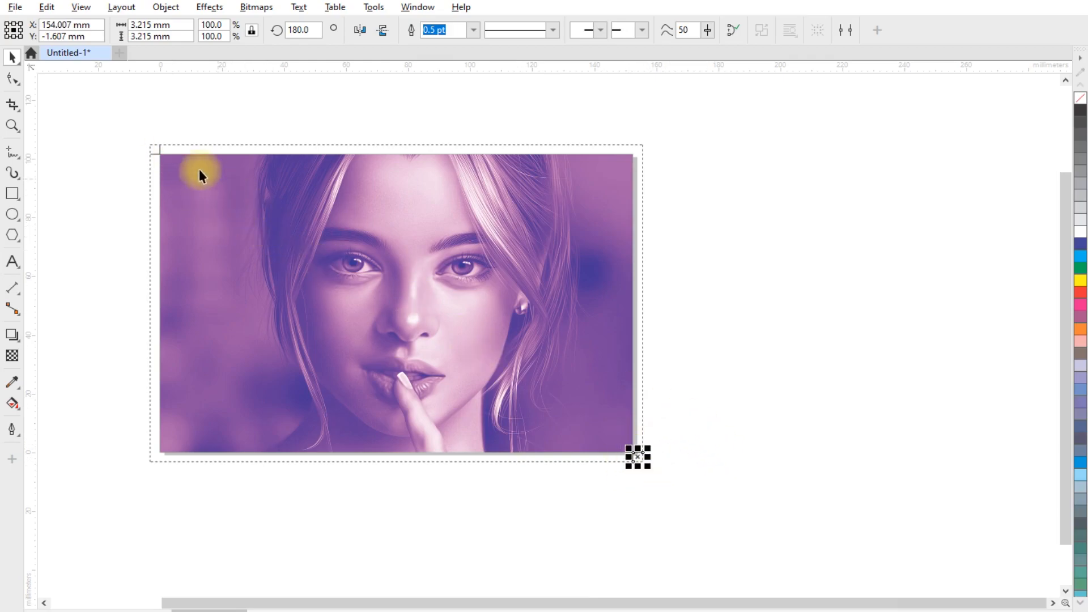
left_click(156, 146, "shift")
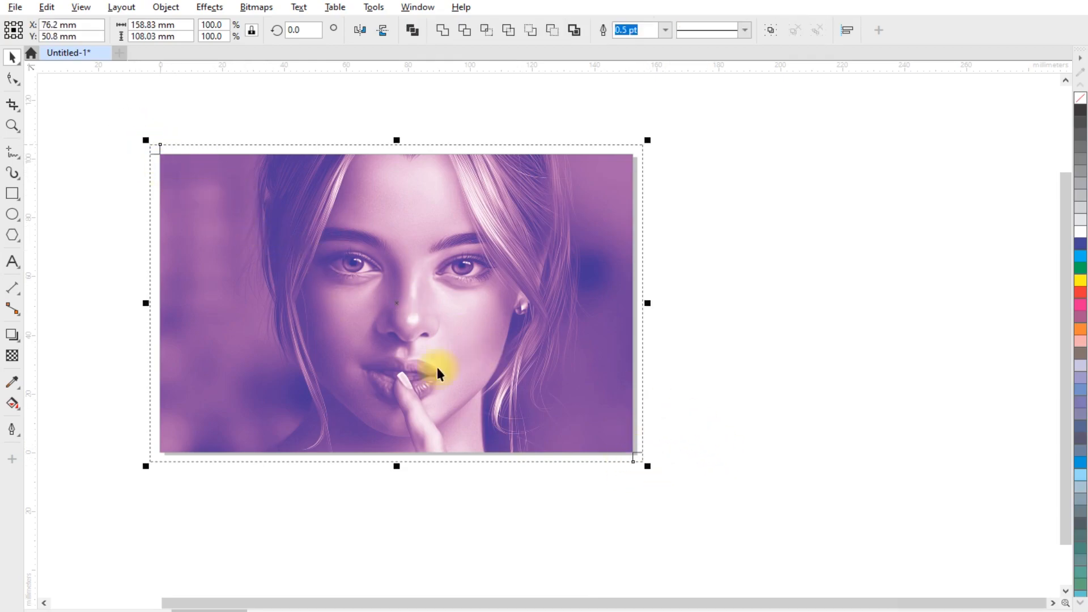
key("ctrl+c")
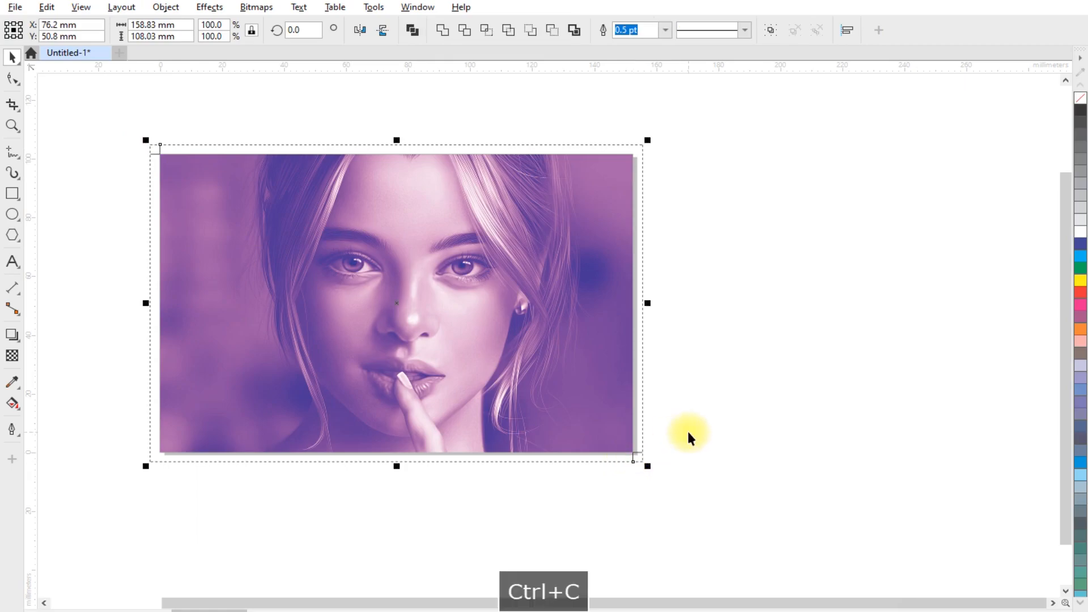
left_click(360, 30)
left_click(709, 218)
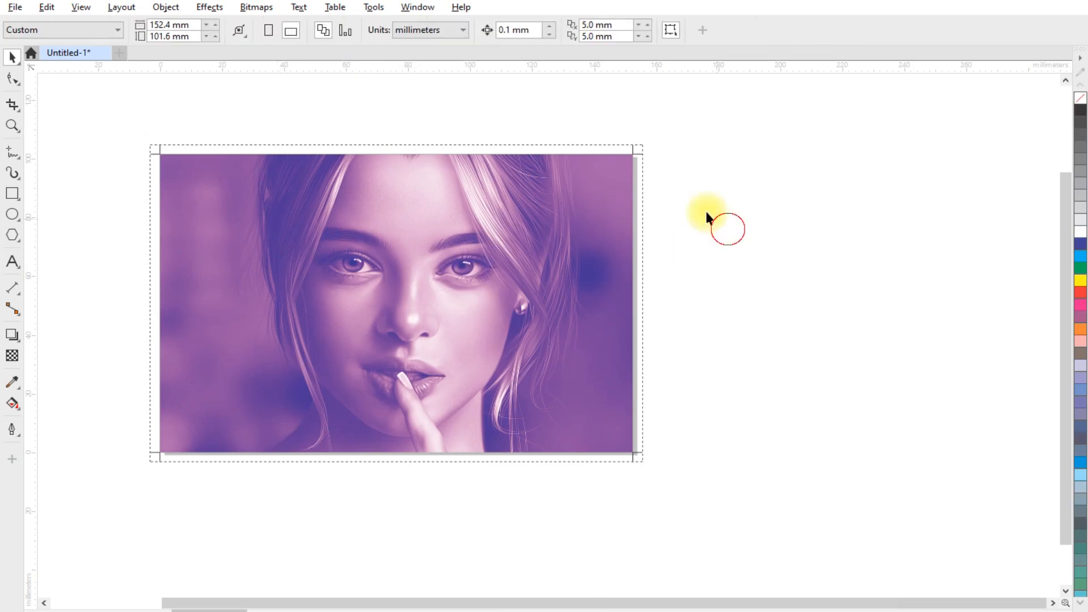
- Select all four crop marks and set their outline colour to White
scroll(638, 134, "up", 4)
scroll(576, 193, "down", 5)
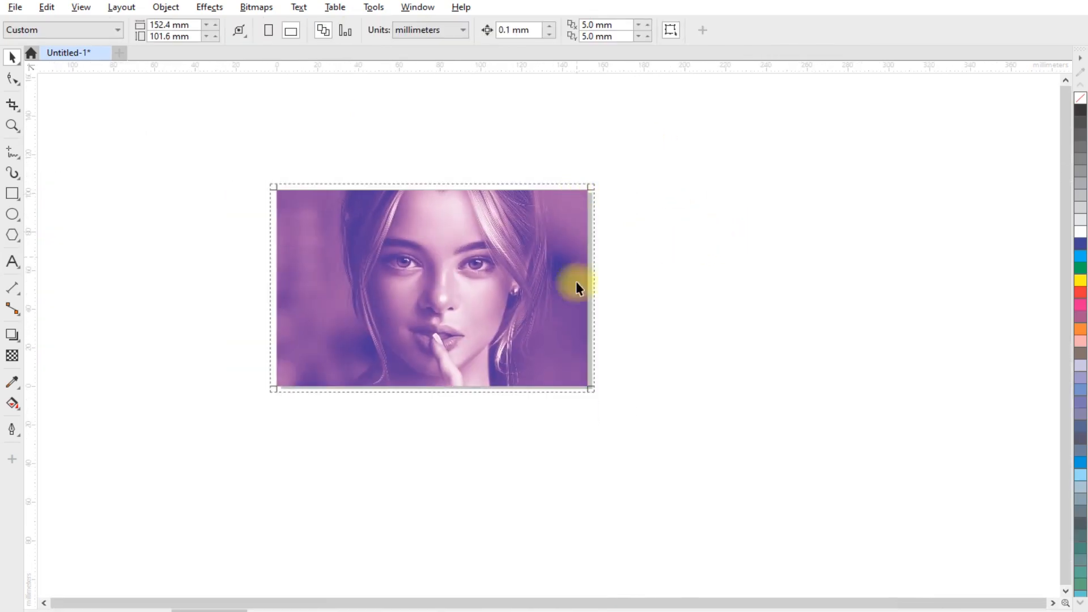
scroll(585, 401, "up", 3)
scroll(584, 359, "down", 3)
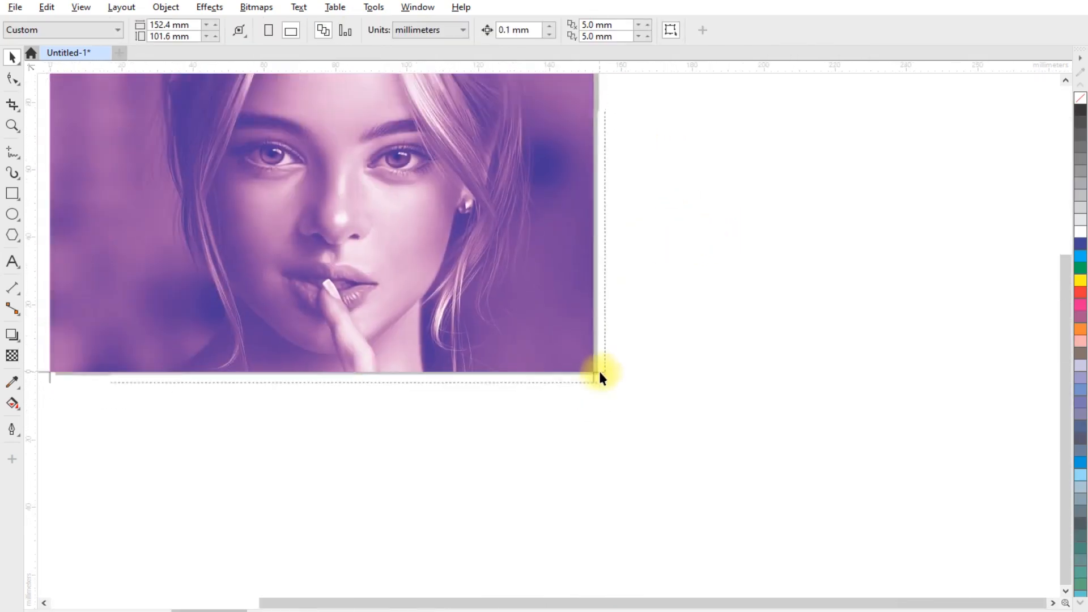
left_click_drag(218, 131, 342, 414)
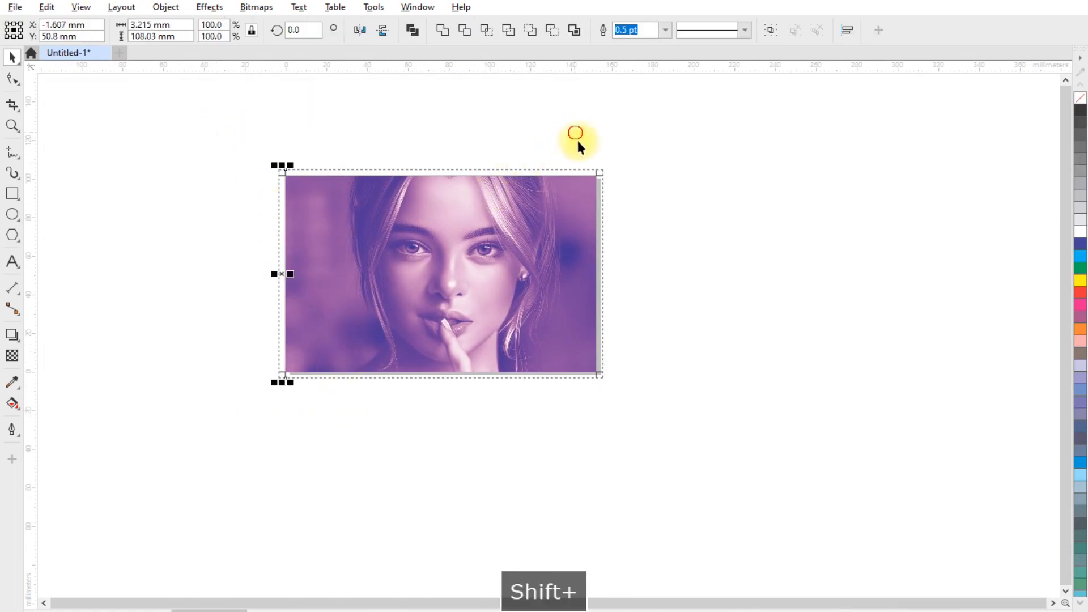
scroll(456, 213, "up", 2)
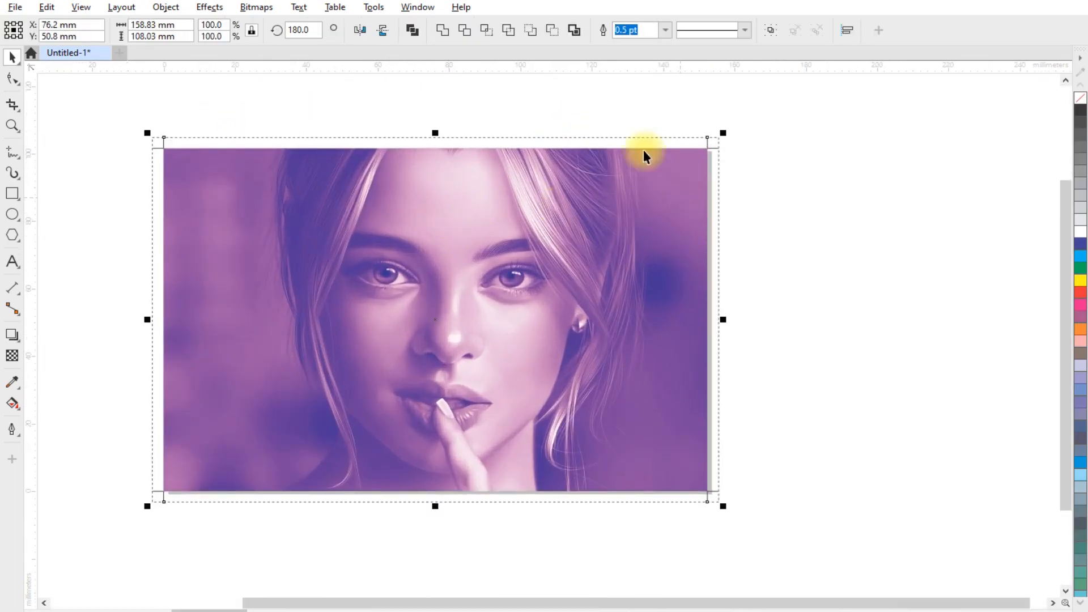
right_click(1081, 234)
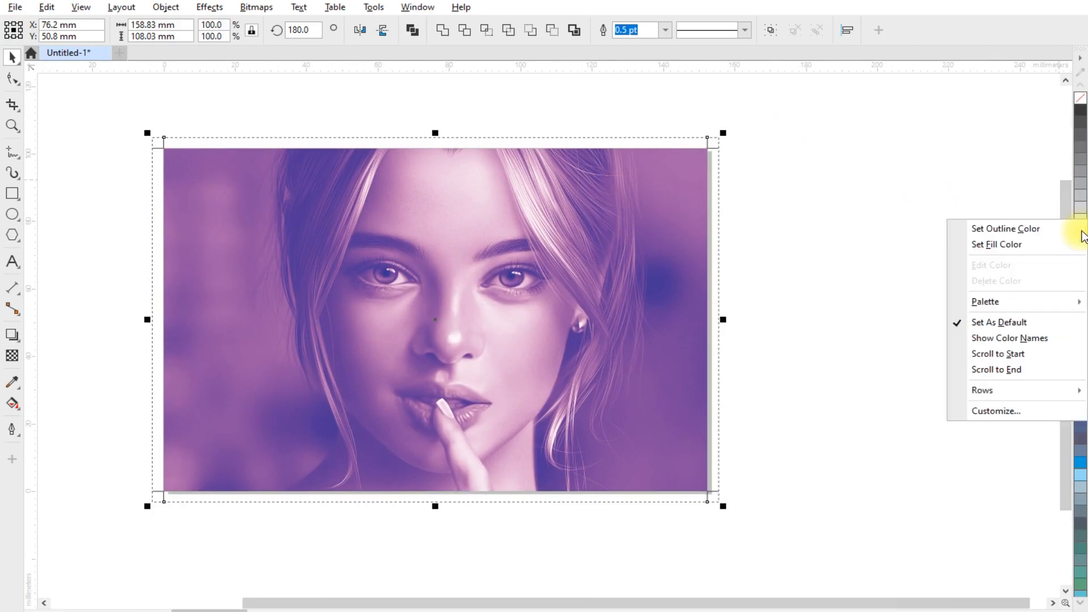
left_click(1016, 234)
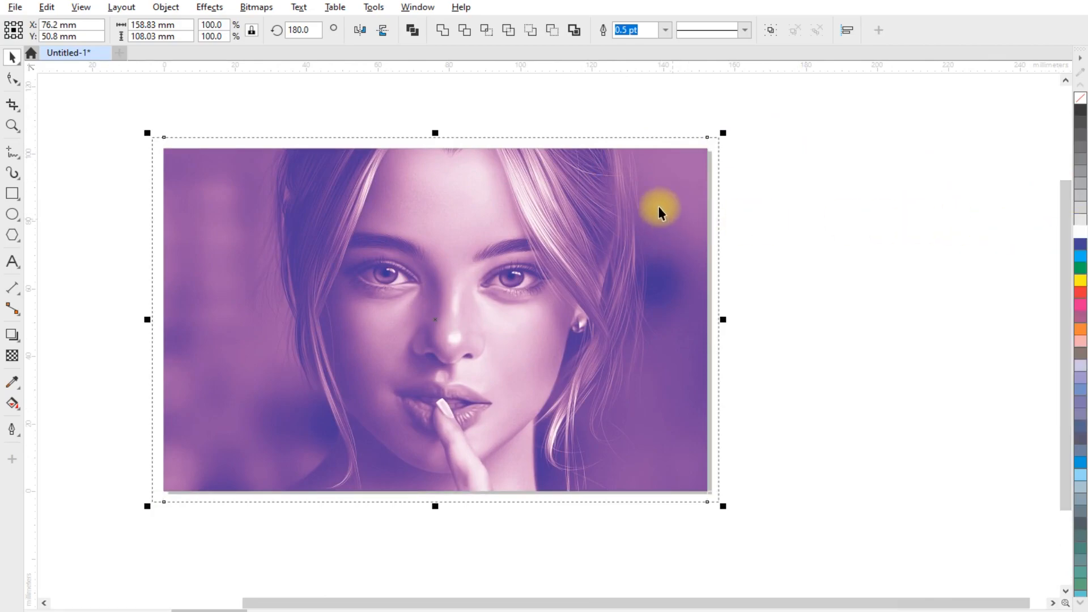
left_click(128, 172)
- Enlarge the photo proportionally to about 162 x 108 mm so it reaches the bleed corner
left_click(203, 169)
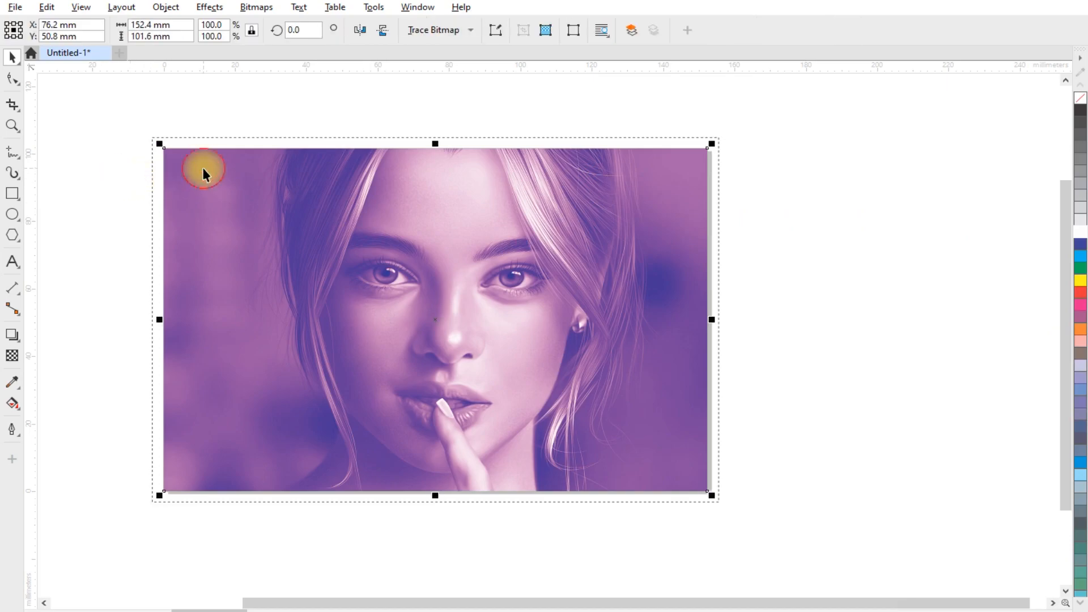
scroll(352, 120, "down", 1)
scroll(567, 338, "up", 5)
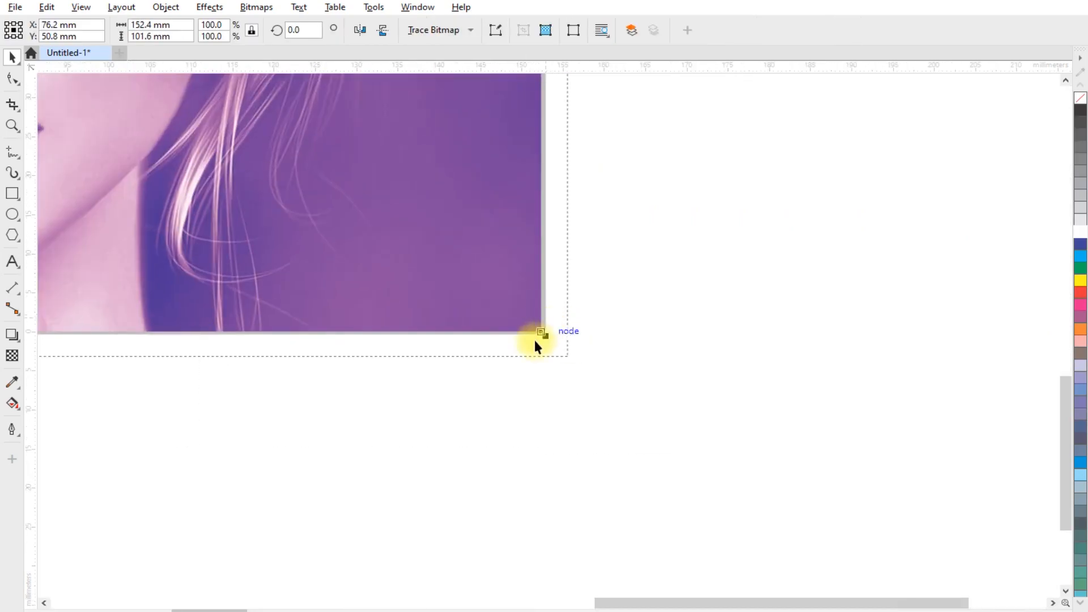
scroll(538, 344, "up", 2)
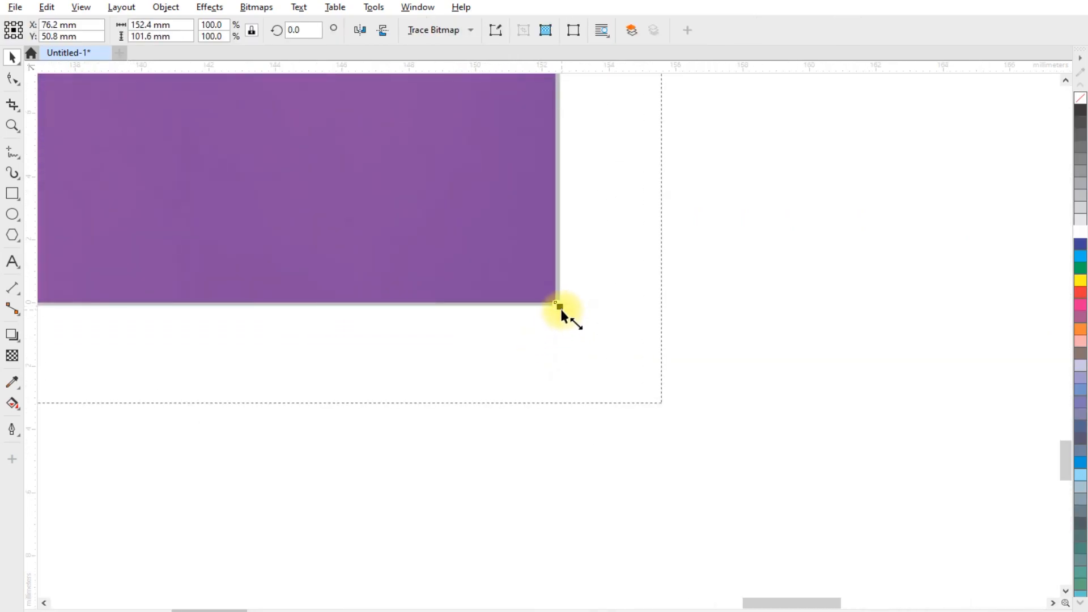
left_click_drag(562, 307, 720, 411)
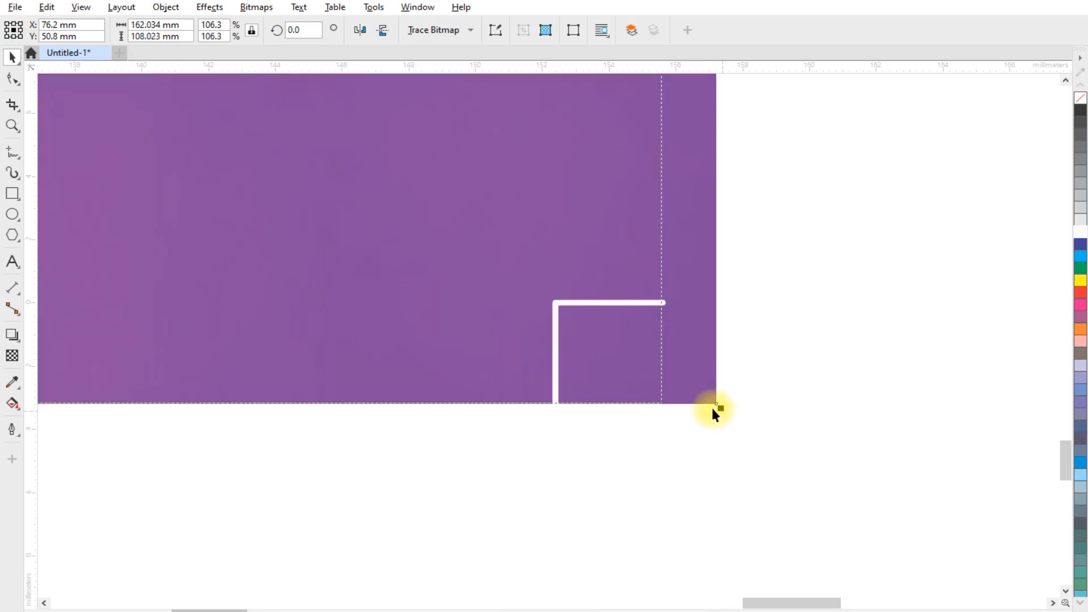
- Examine the page layout and the white crop marks at different zoom levels
scroll(516, 395, "down", 1)
scroll(587, 407, "down", 5)
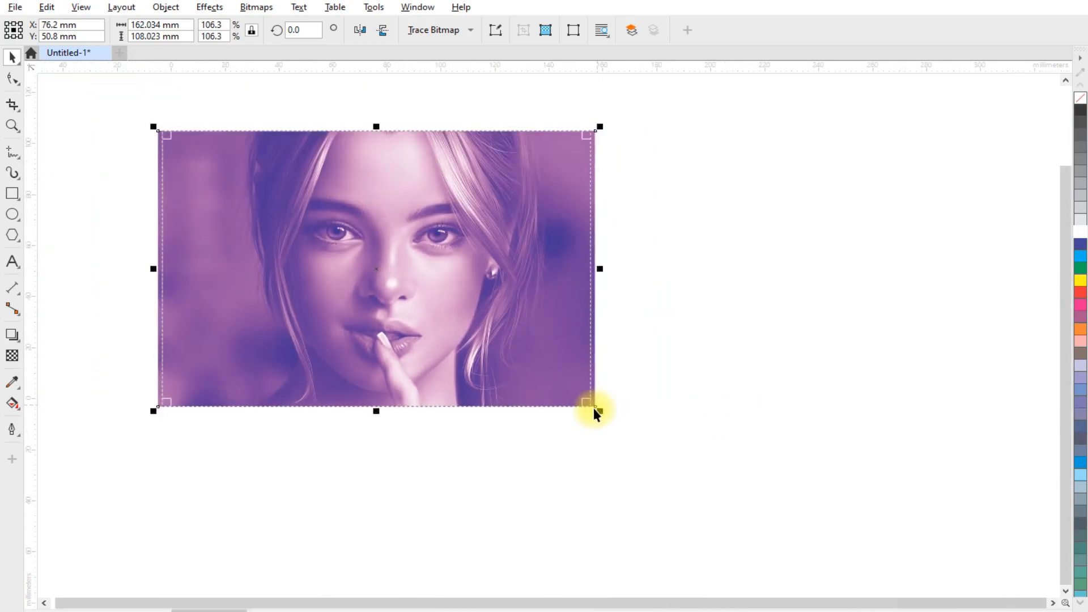
scroll(275, 213, "up", 2)
left_click(138, 355)
scroll(137, 355, "down", 1)
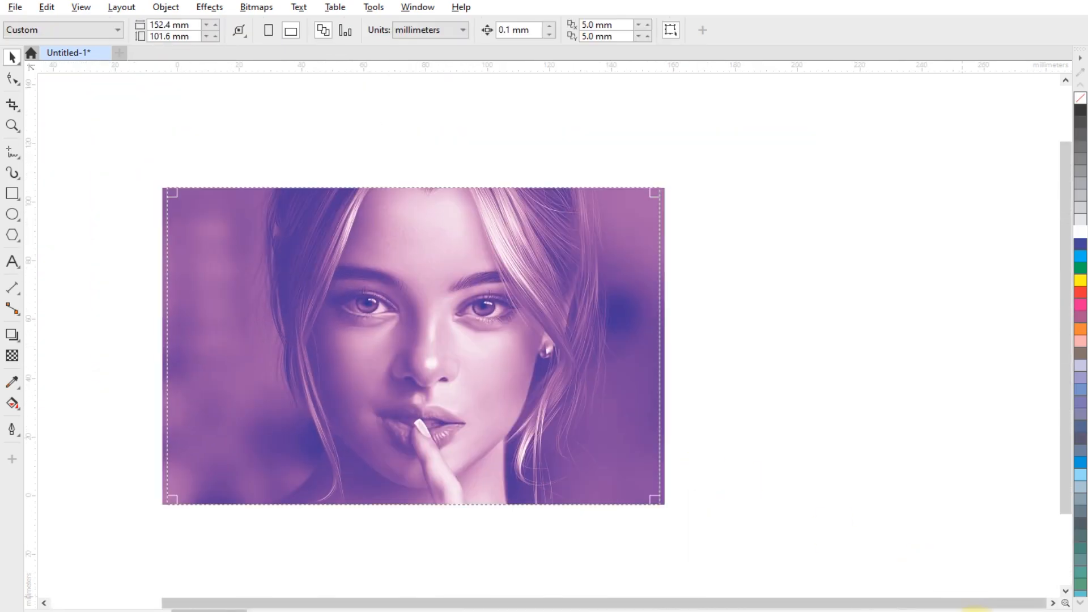
scroll(170, 232, "up", 2)
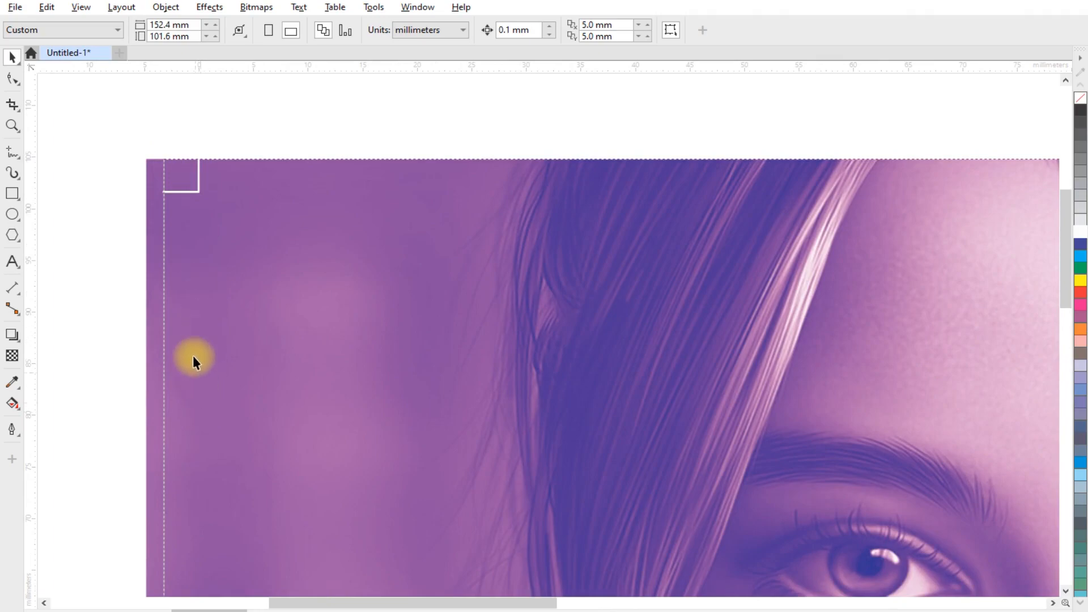
scroll(168, 240, "down", 3)
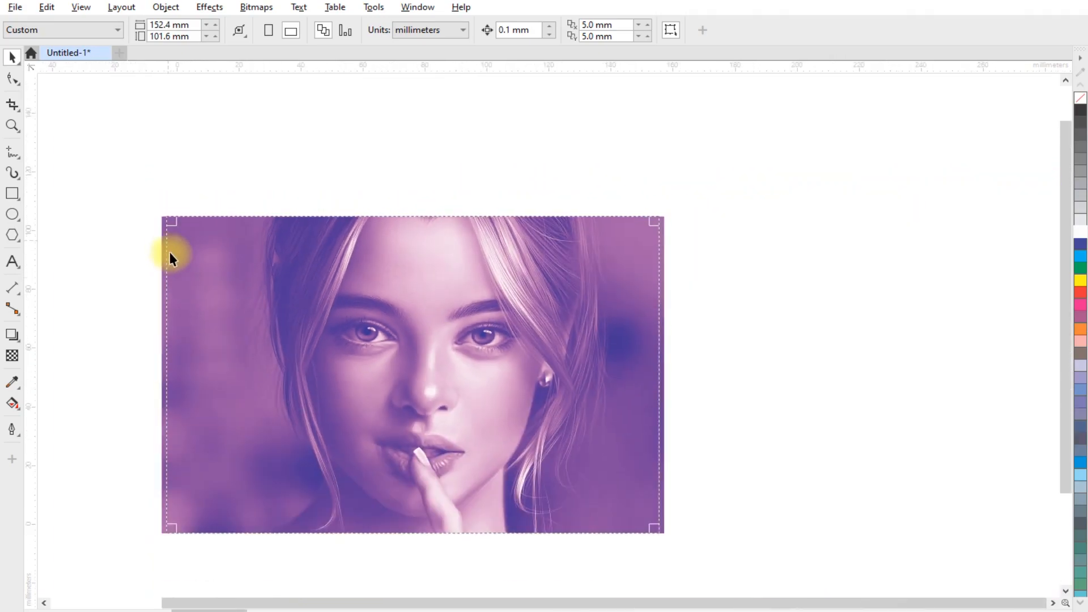
scroll(225, 378, "up", 1)
scroll(223, 376, "up", 1)
scroll(413, 287, "down", 2)
scroll(388, 335, "up", 3)
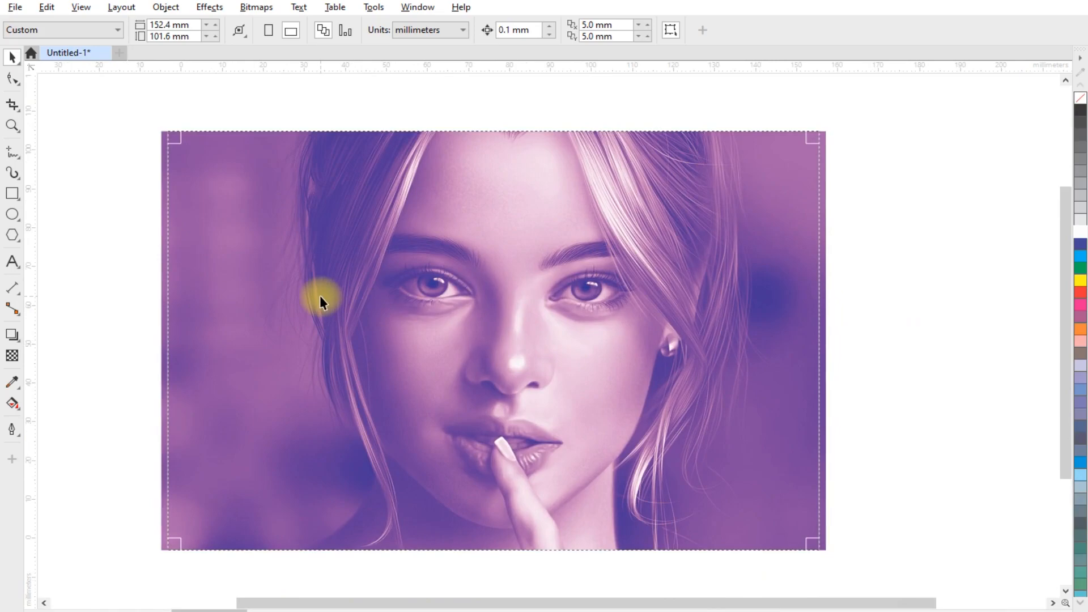
scroll(87, 141, "up", 4)
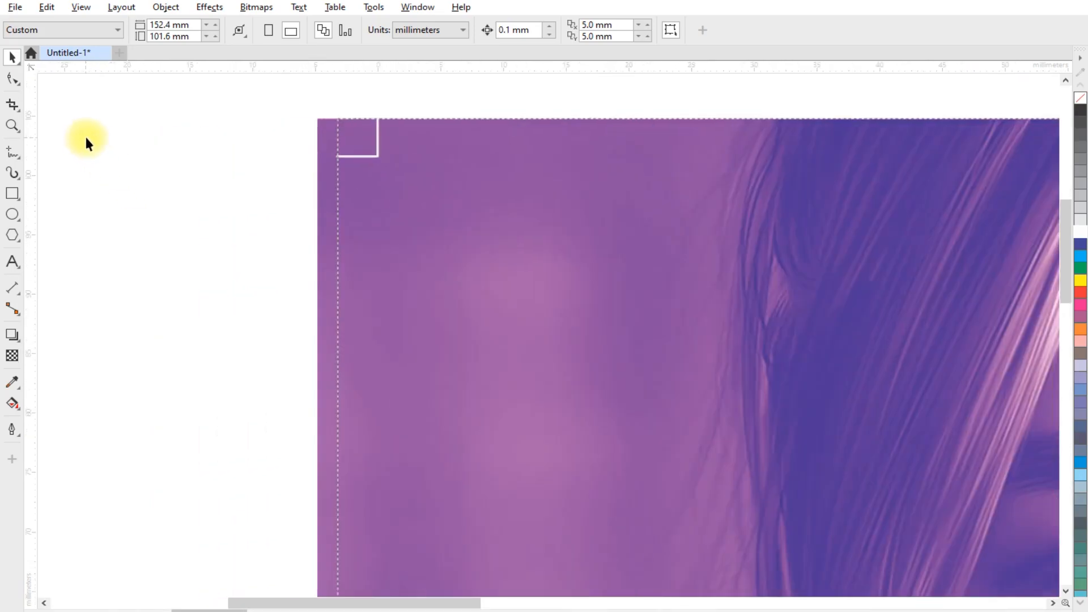
scroll(219, 151, "up", 2)
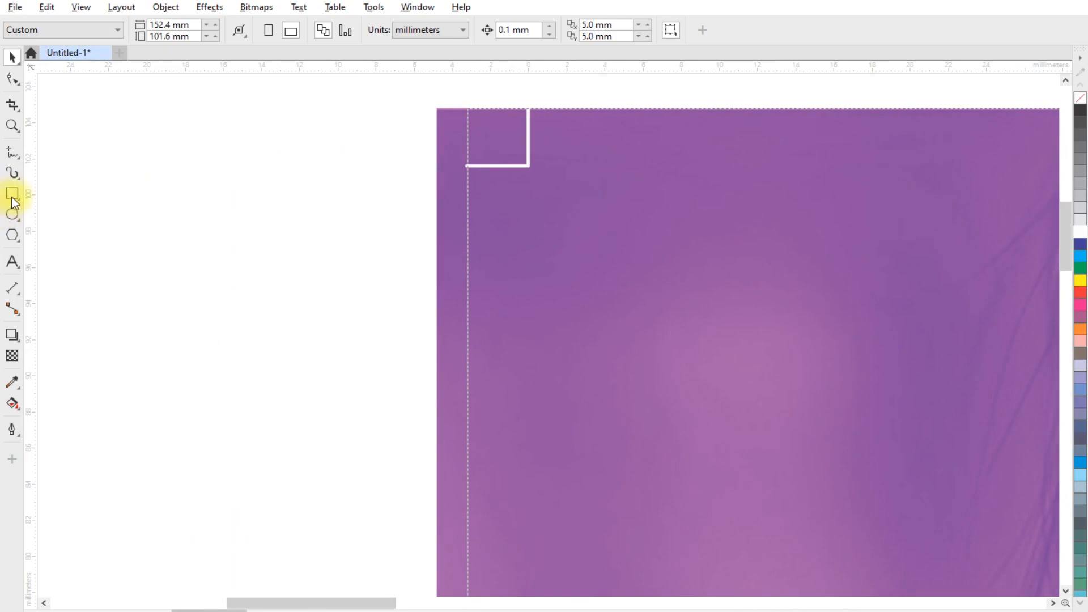
- Draw a circle beside the top-left crop mark and set its size to 5 x 5 mm
key("F7")
mouse_move(316, 110)
left_mouse_down()
mouse_move(359, 187)
mouse_move(387, 179)
left_mouse_up()
left_click(141, 25)
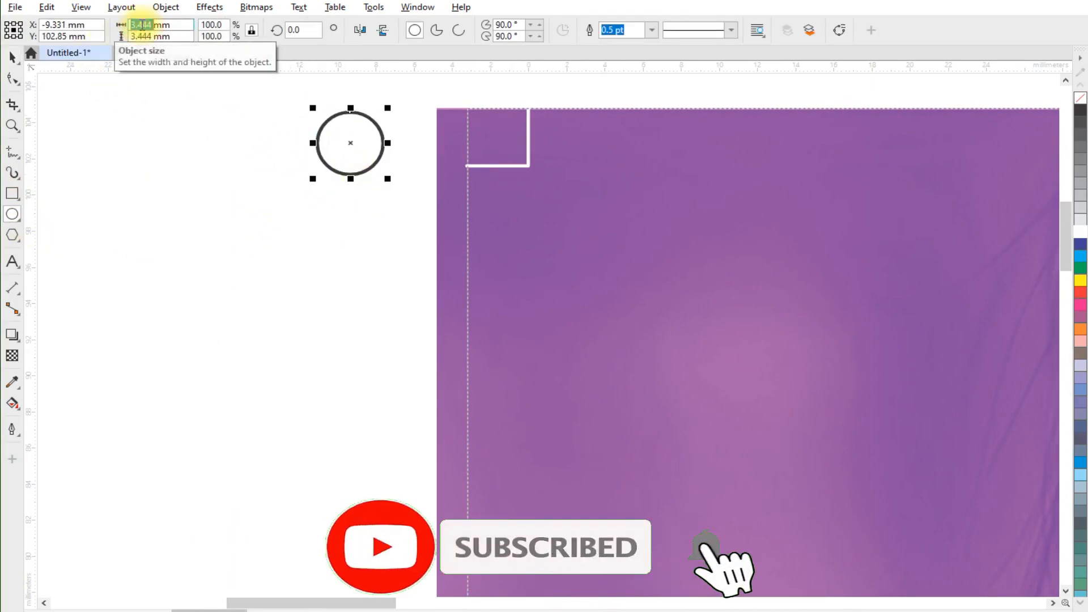
type("5mm")
key("Tab")
type("5")
key("Return")
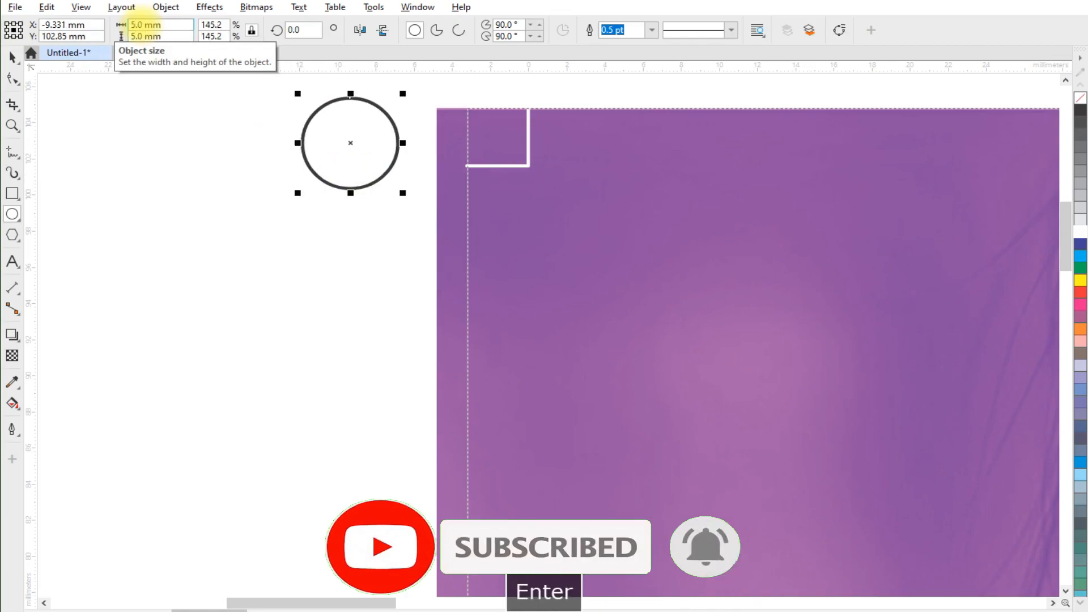
- Move the circle lower and draw a horizontal line about 13 mm long through it
left_click(12, 57)
left_click_drag(345, 146, 335, 232)
left_click(15, 157)
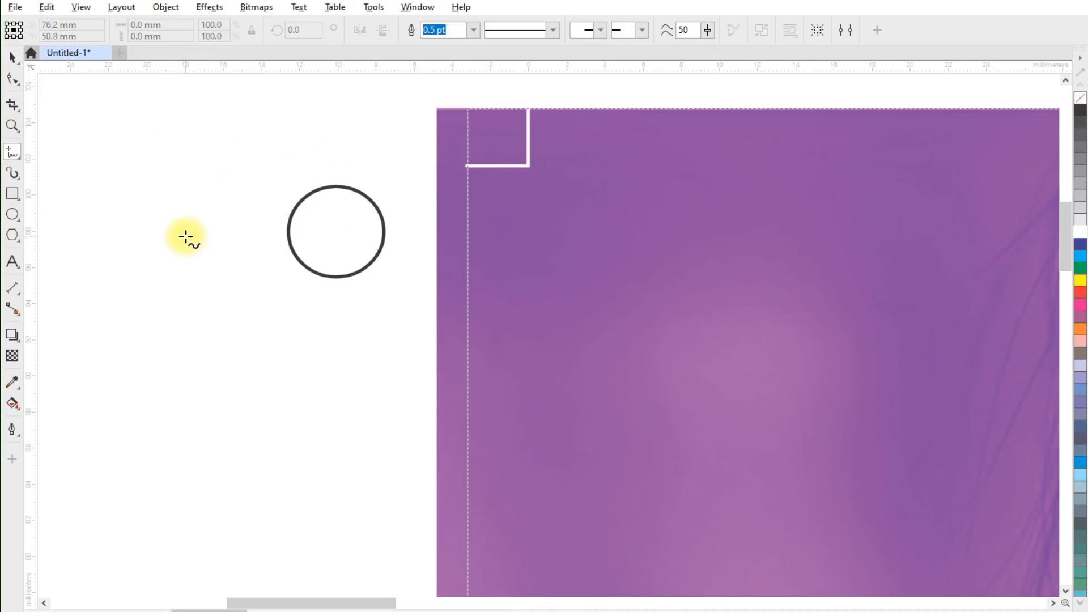
left_click_drag(179, 236, 443, 236)
left_click(12, 56)
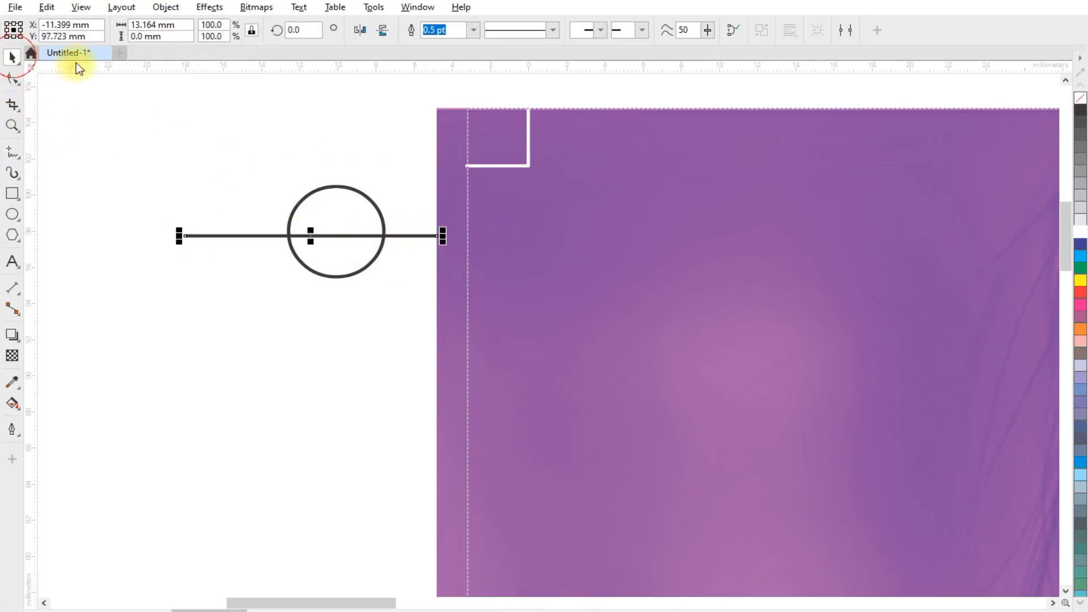
- Unlock the line's proportions and set its length to 7 mm
double_click(150, 24)
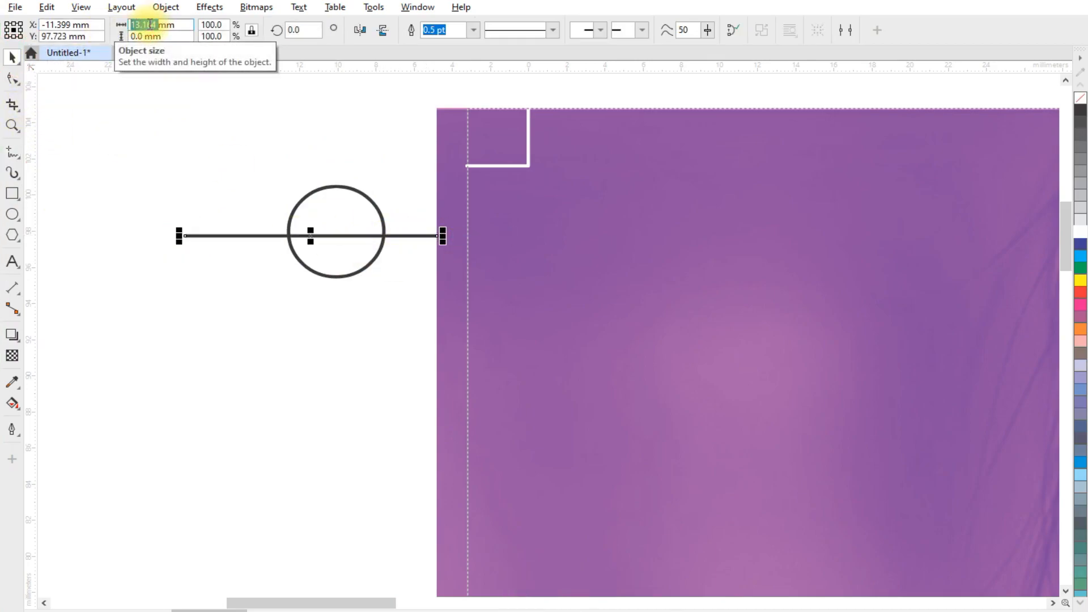
left_click(252, 30)
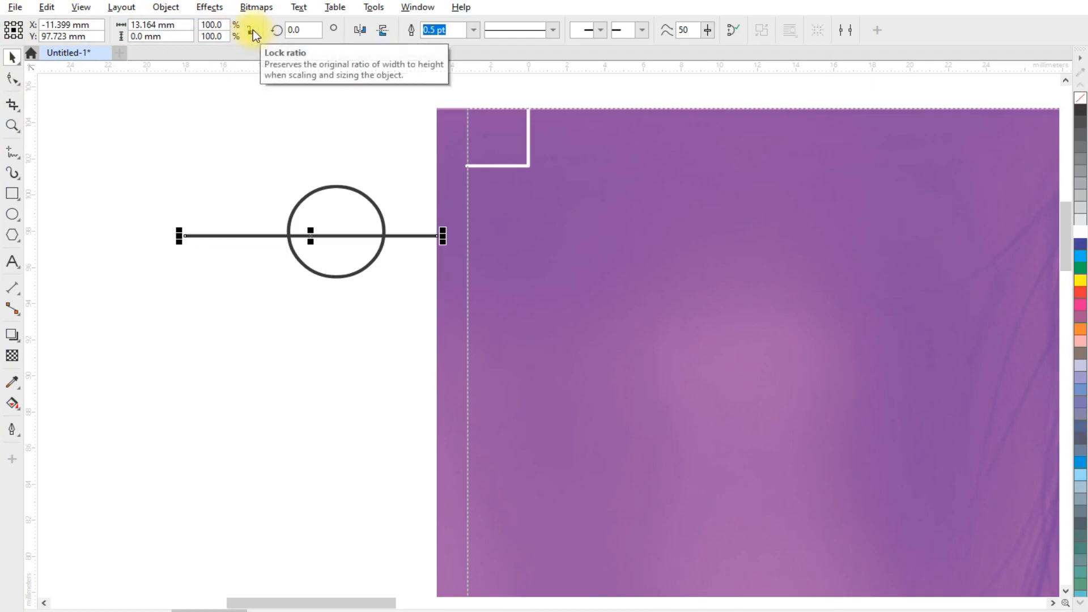
double_click(153, 25)
type("7")
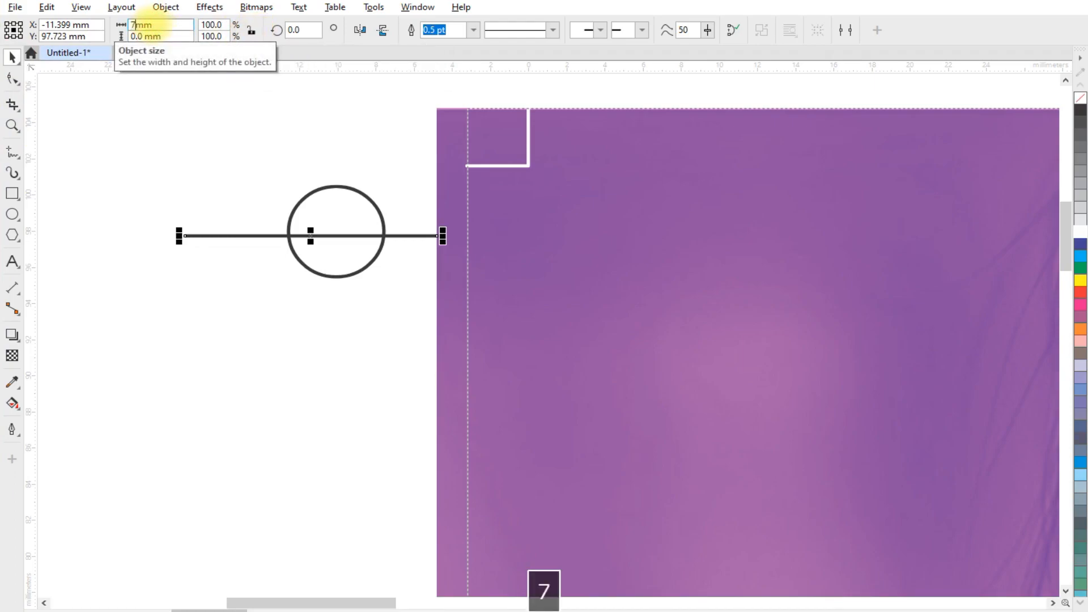
key("Return")
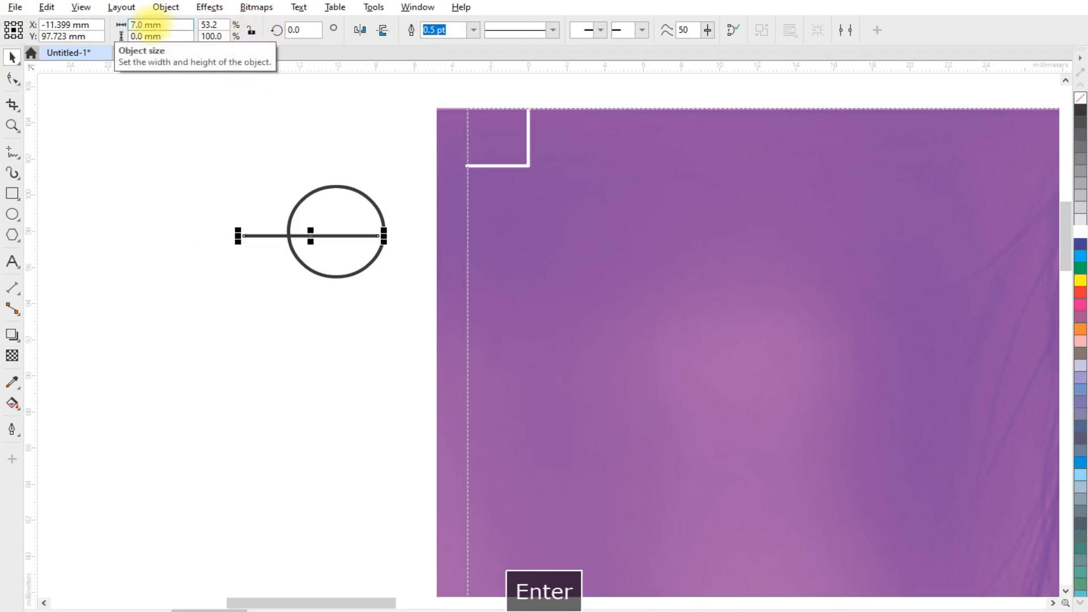
- Center the circle on the horizontal line and resize the circle to 4 x 4 mm
left_click(313, 195, "shift")
key("e")
key("c")
left_click(155, 253)
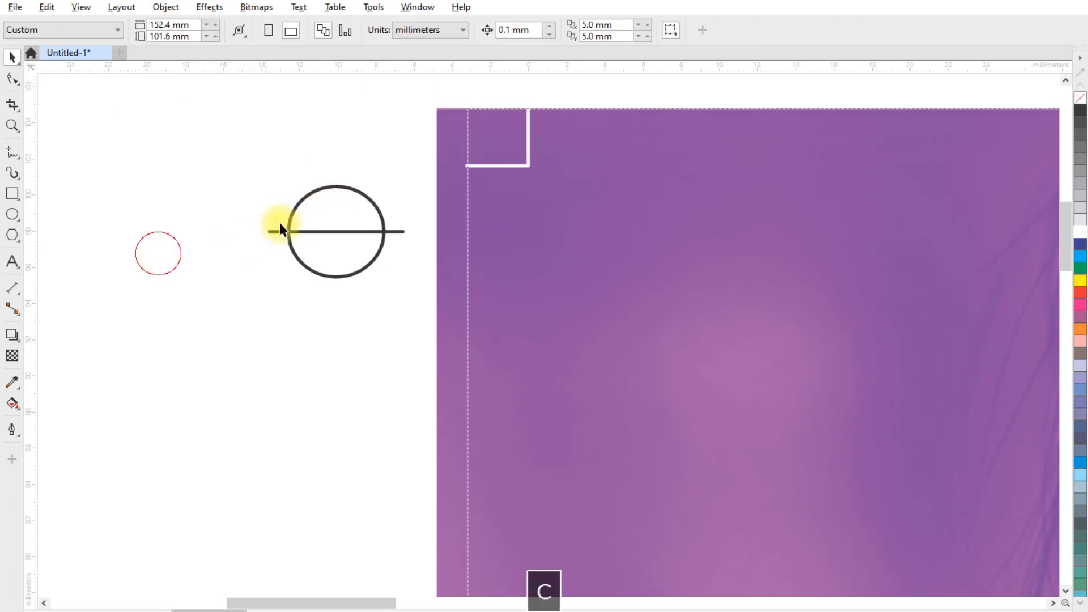
left_click(325, 189)
double_click(139, 25)
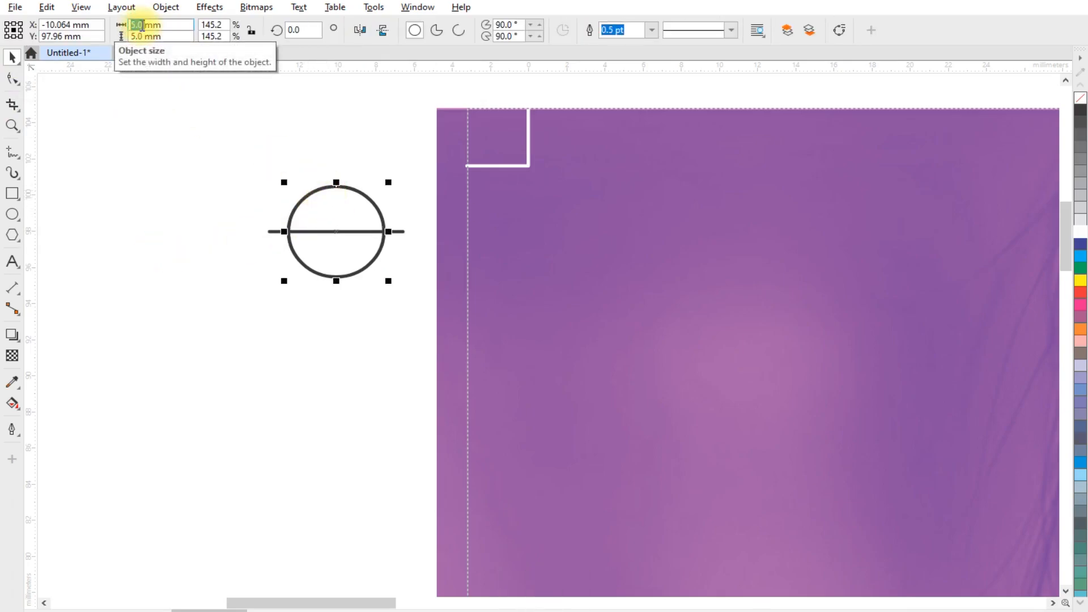
type("4")
key("Tab")
type("4")
key("Return")
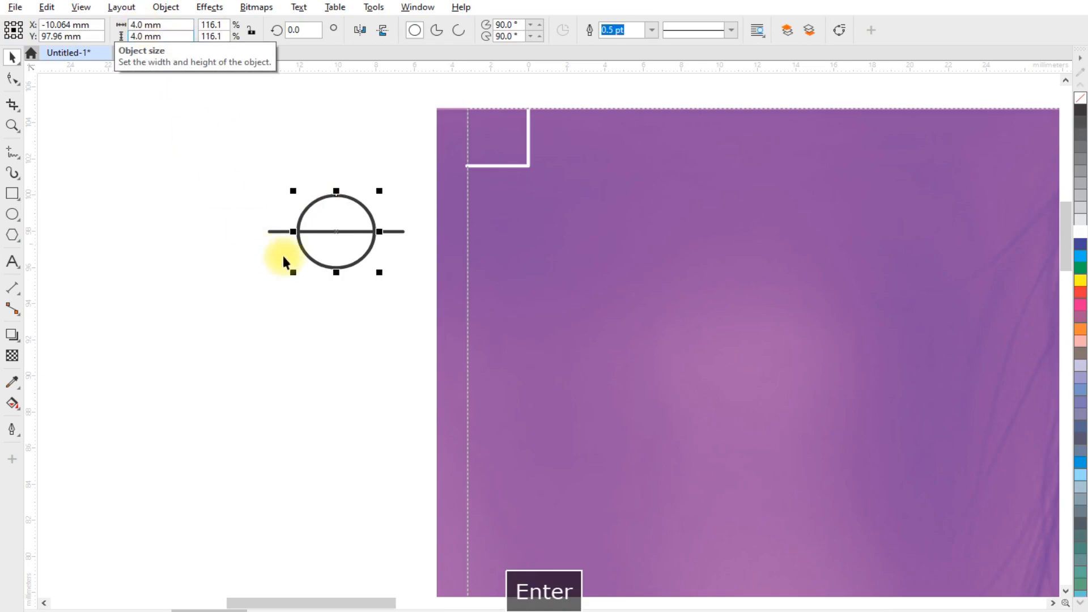
- Duplicate the line and rotate the copy 90 degrees to form a crosshair
left_click(400, 232)
key("ctrl+c")
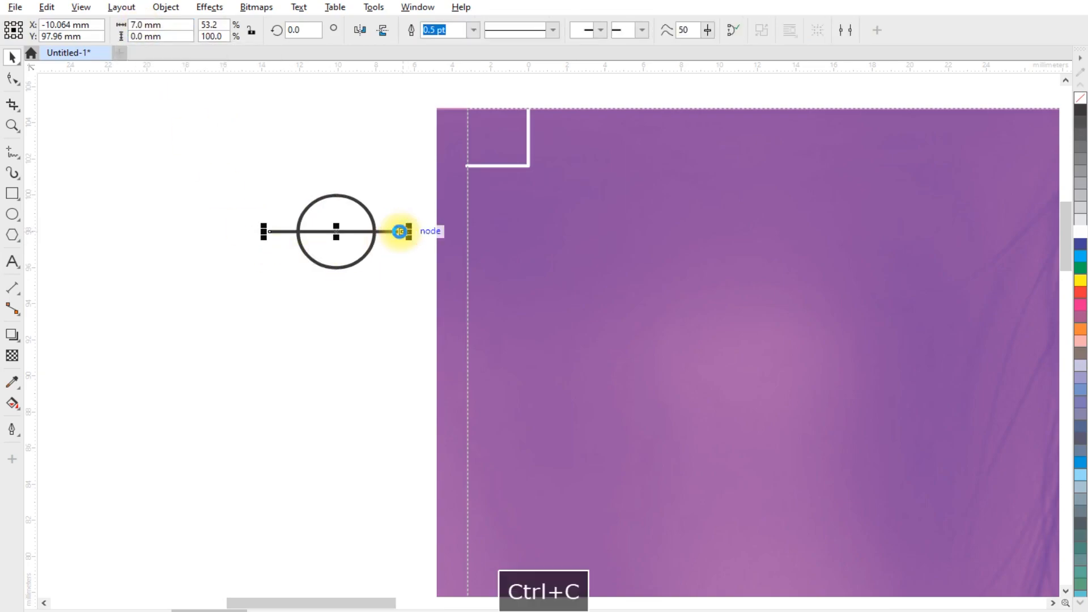
key("ctrl+v")
double_click(294, 30)
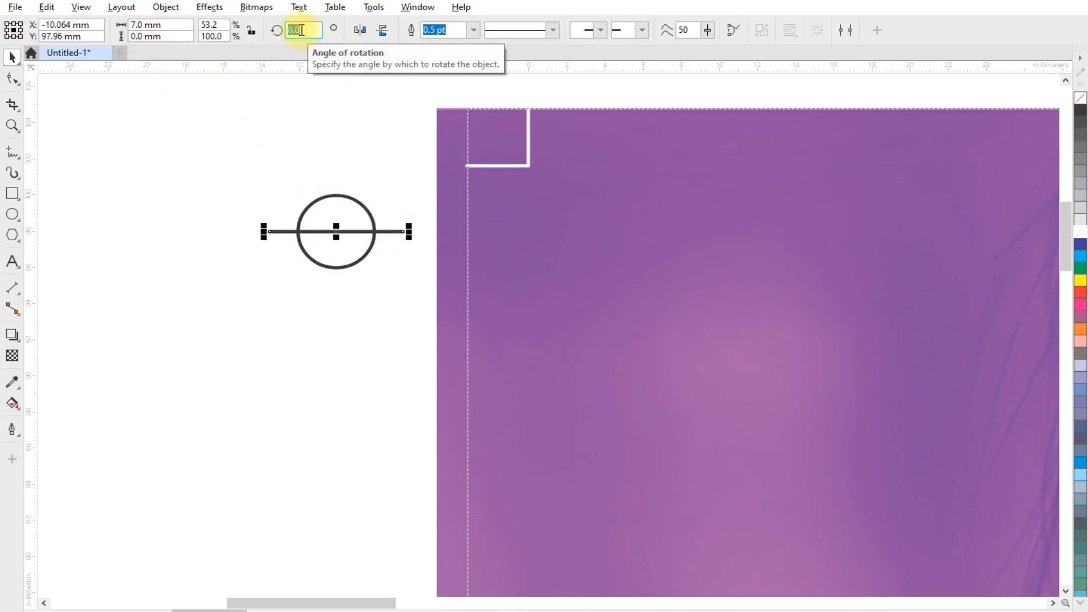
type("90")
key("Return")
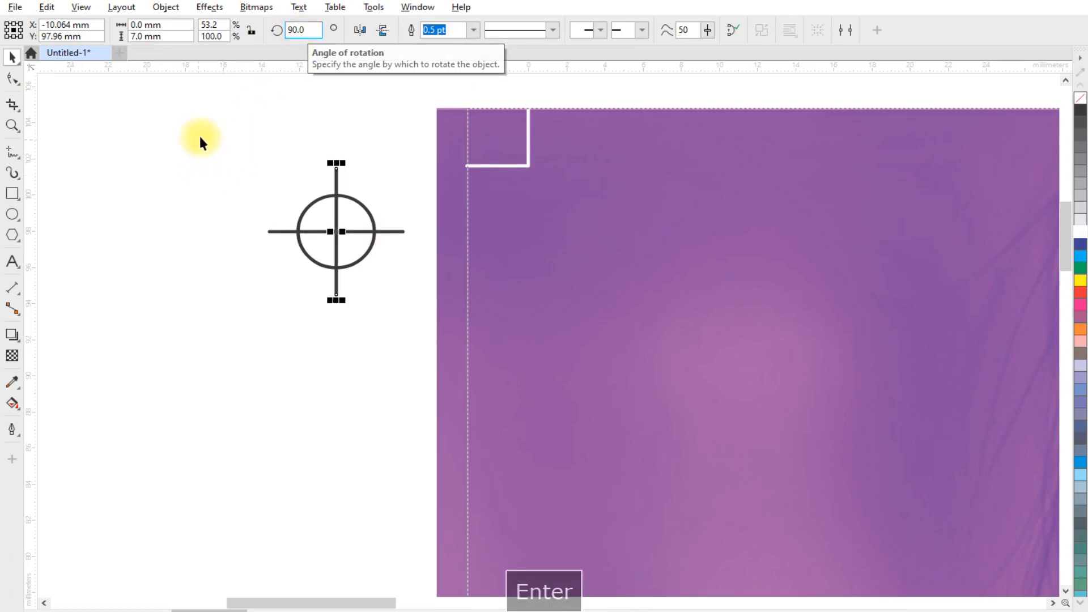
- Group the circle and lines and set their outline colour to C 100, M 100, Y 0, K 0
left_click_drag(216, 131, 440, 343)
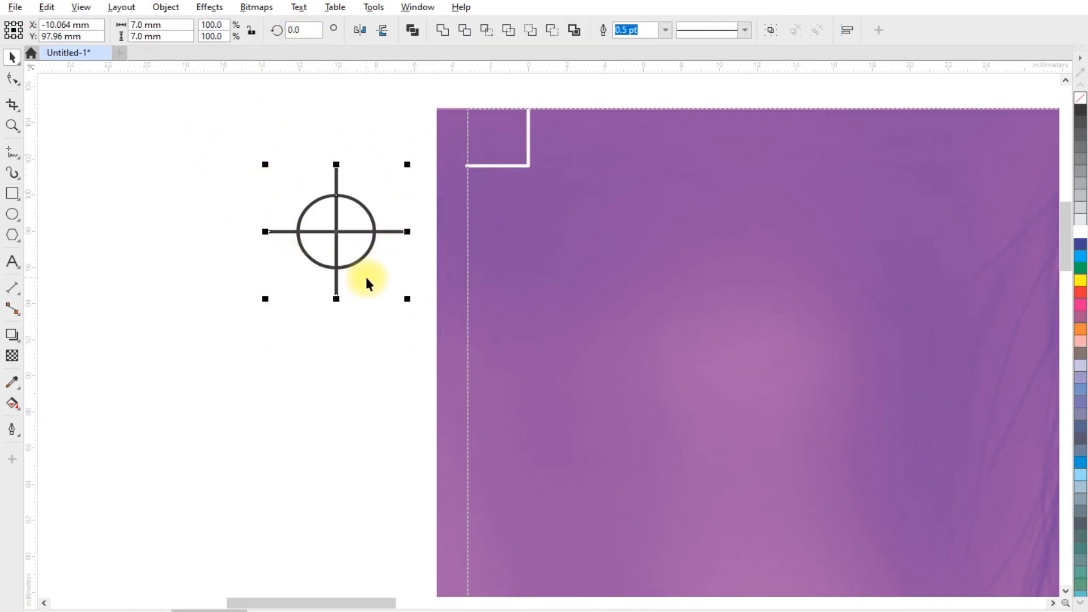
key("ctrl+g")
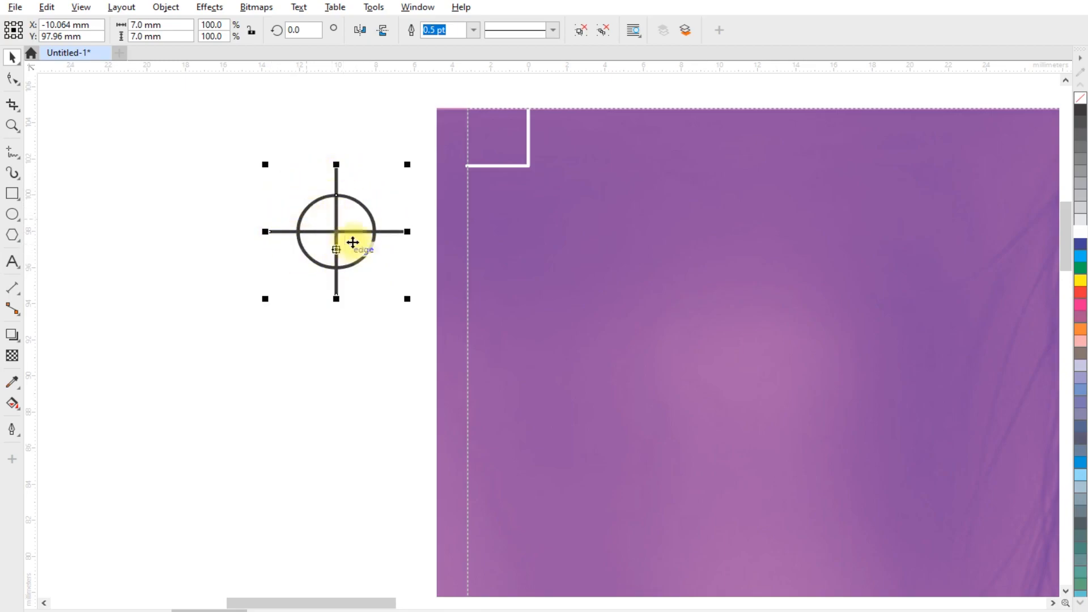
left_click(11, 430)
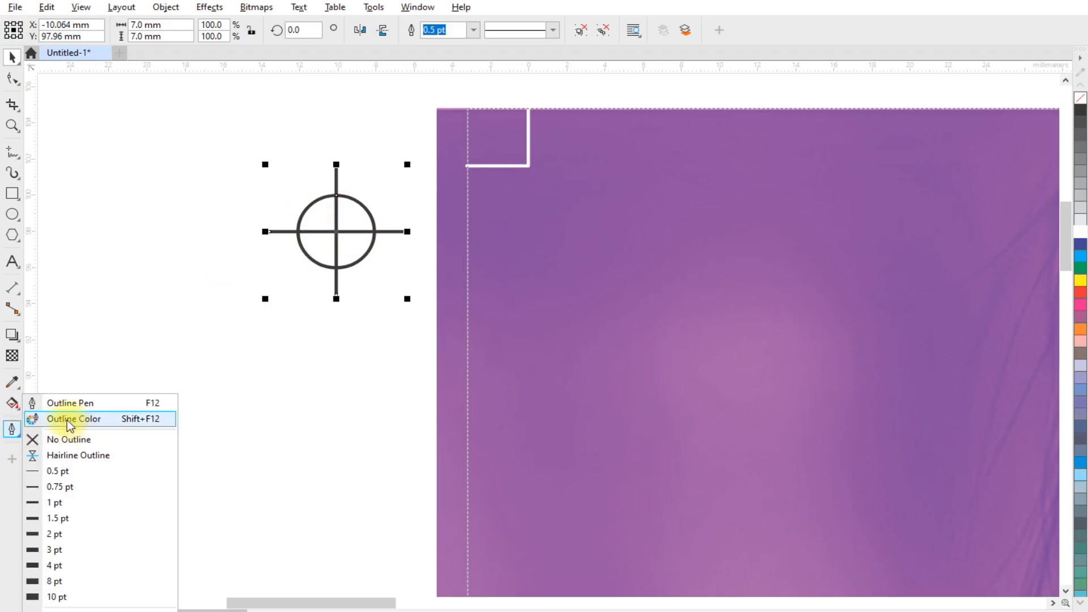
left_click(87, 420)
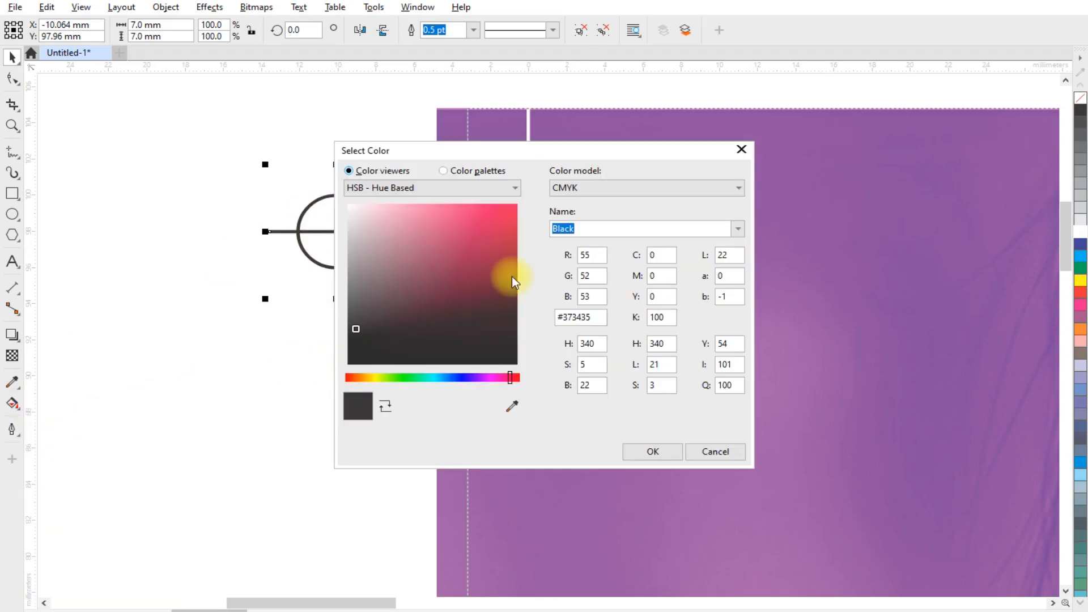
left_click_drag(565, 151, 641, 138)
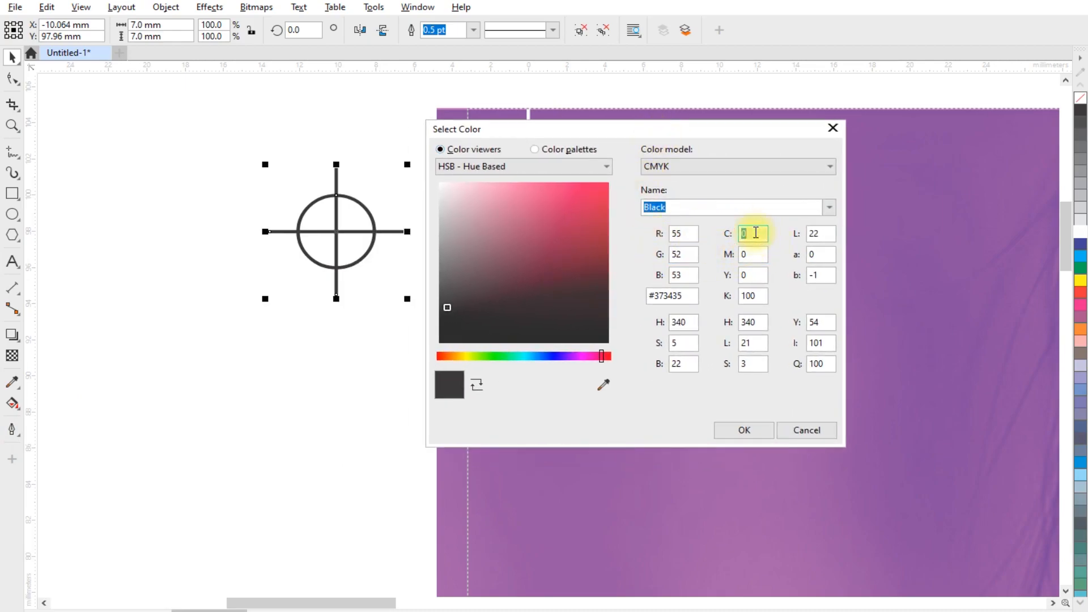
type("100")
key("Tab")
type("10")
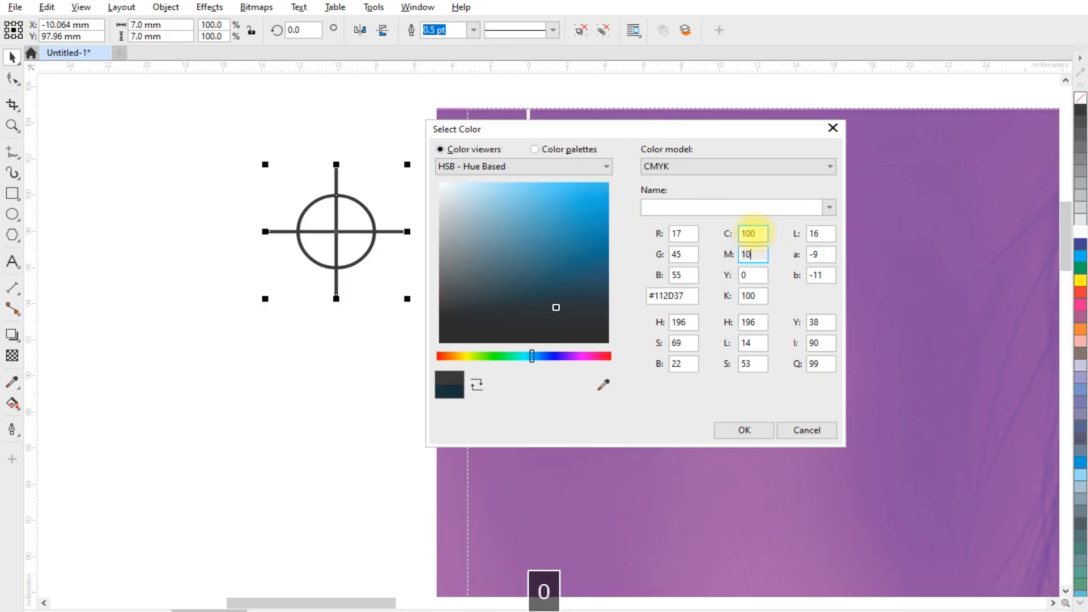
key("Tab")
type("0")
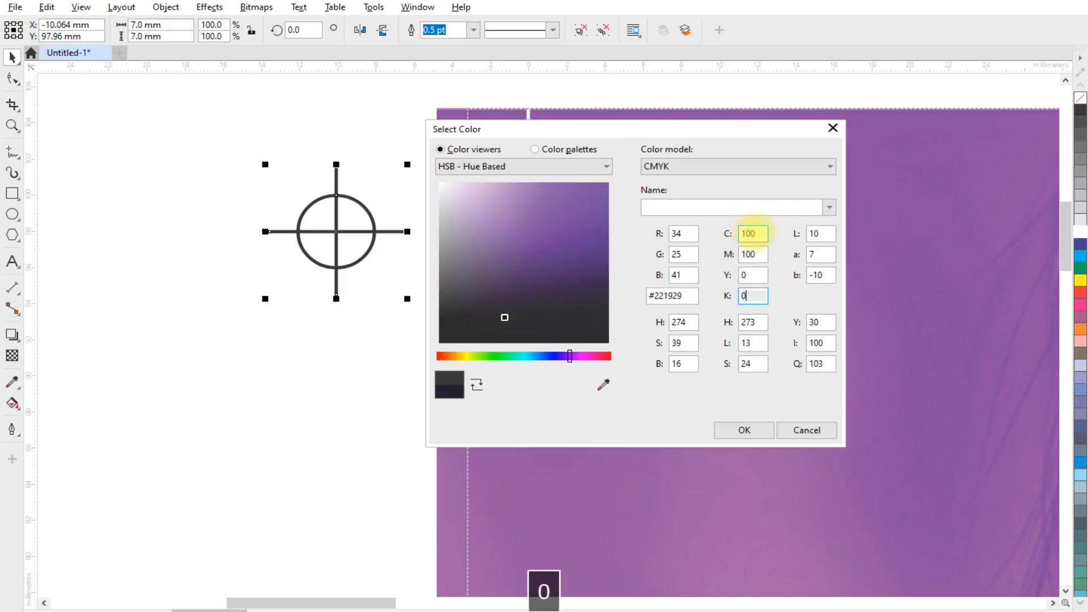
left_click(746, 431)
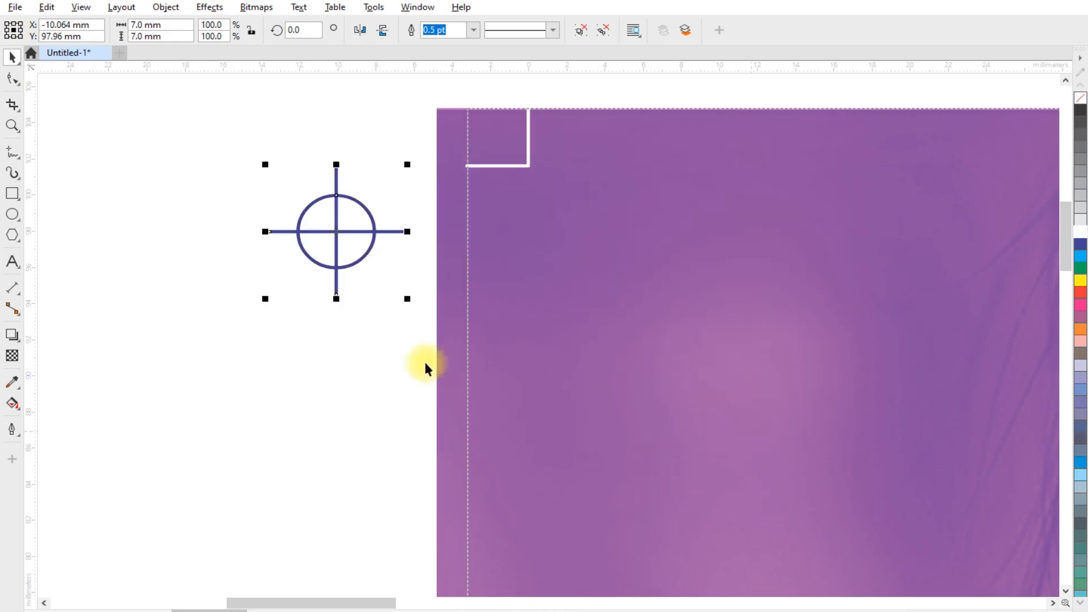
- Add the text CM beside the crosshair mark
scroll(310, 201, "down", 2)
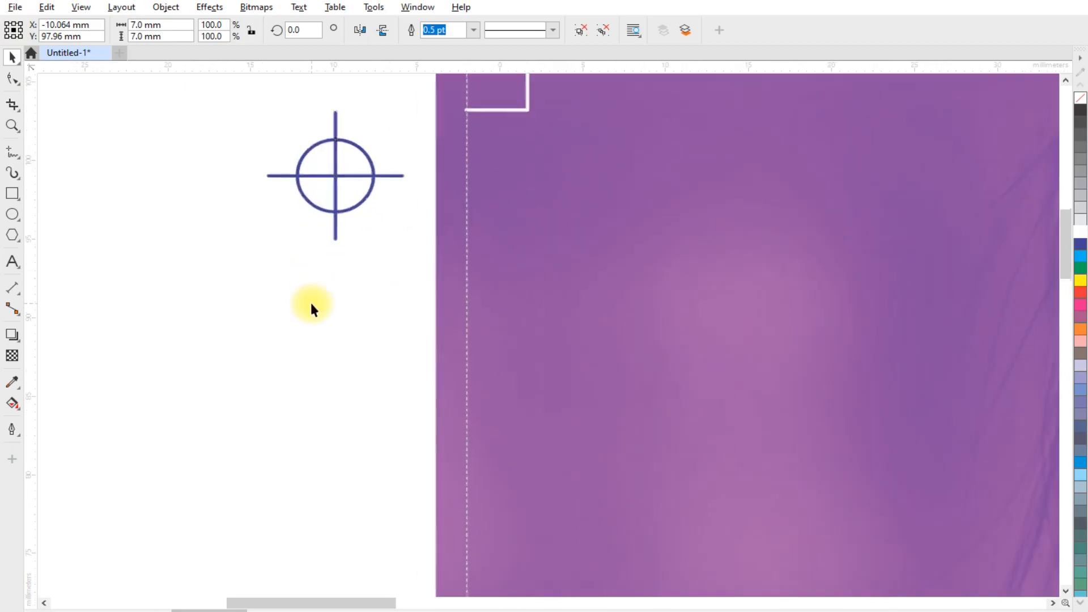
left_click(89, 306)
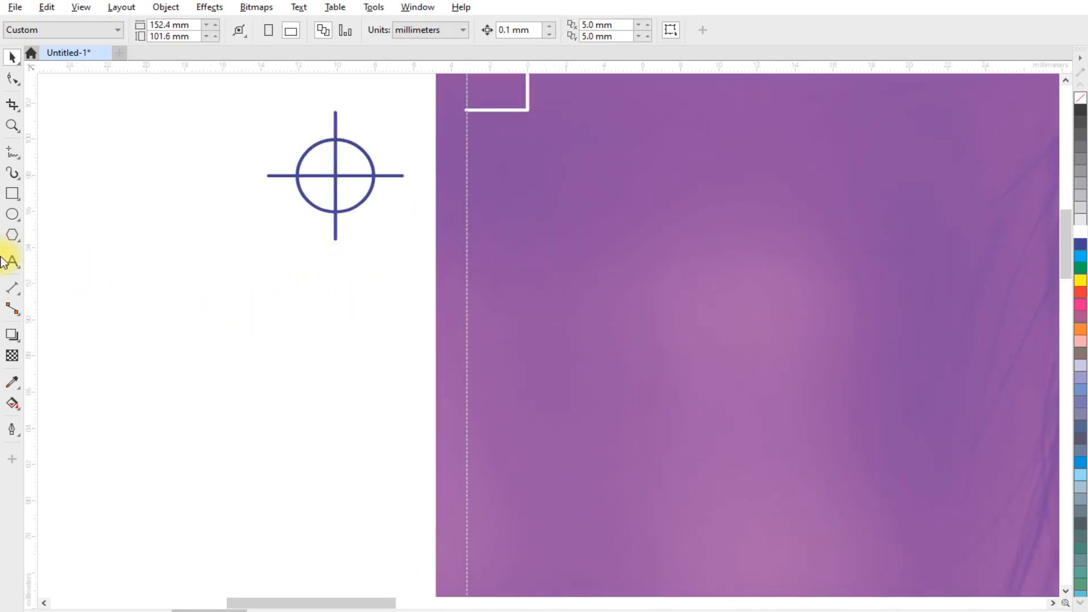
left_click(12, 262)
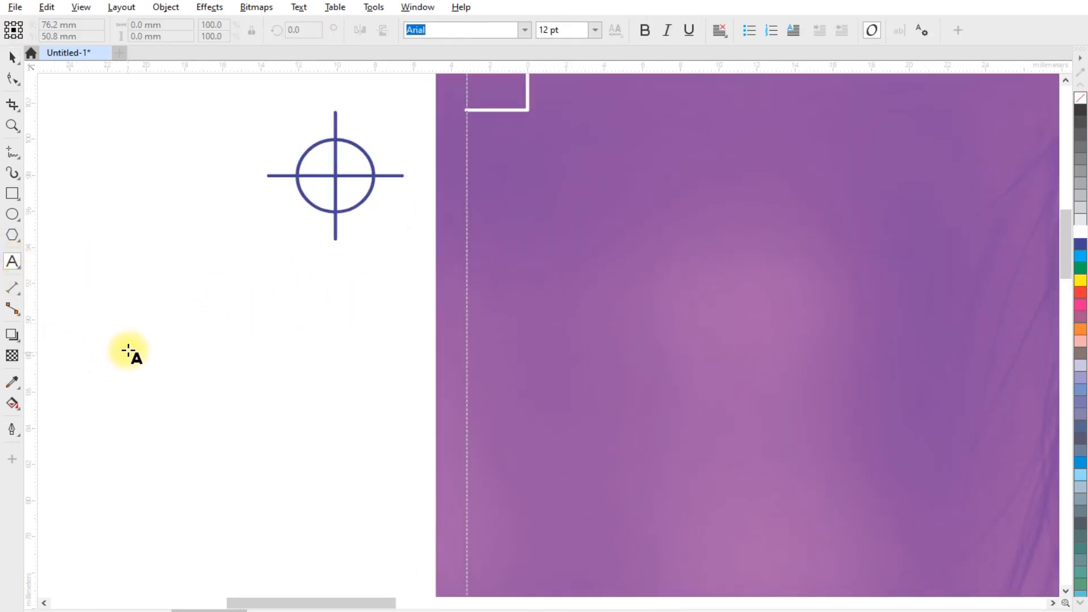
left_click(128, 347)
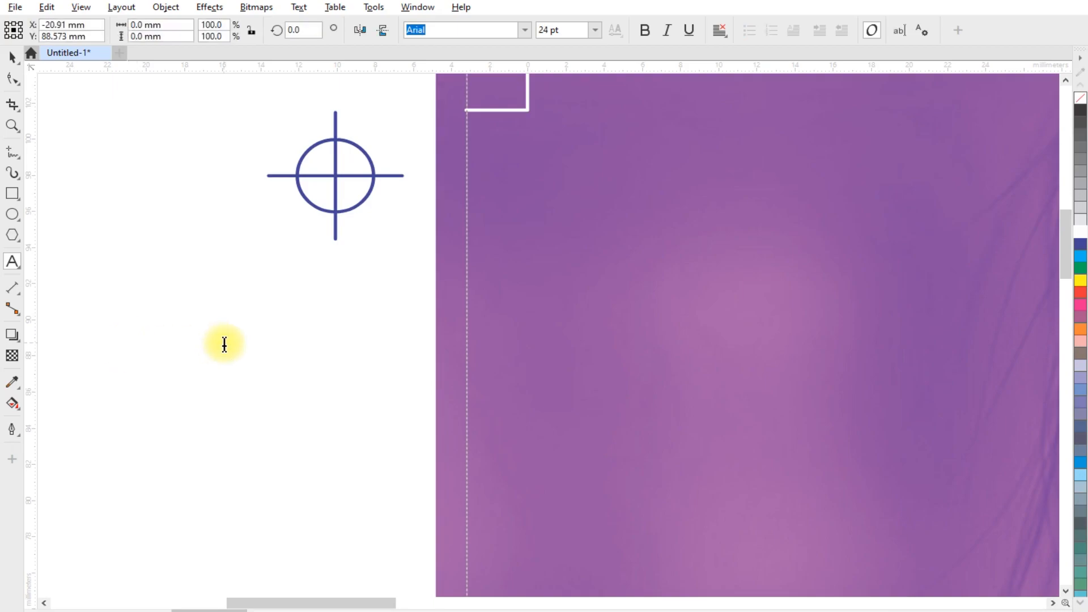
type("CM")
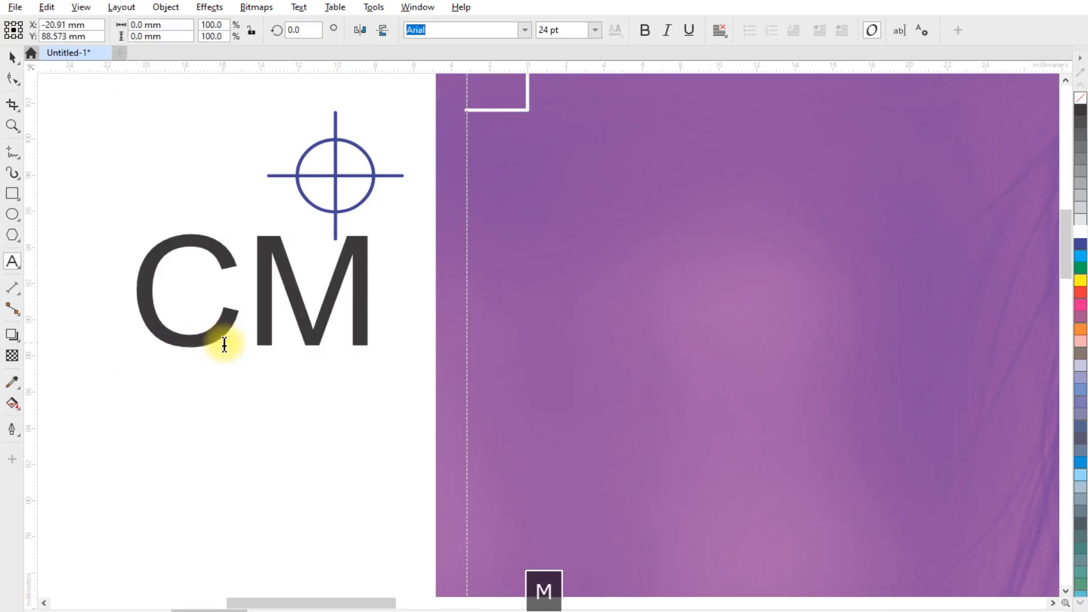
- Set the CM text's font to Cooper Black and move it below the crosshair
left_click(12, 57)
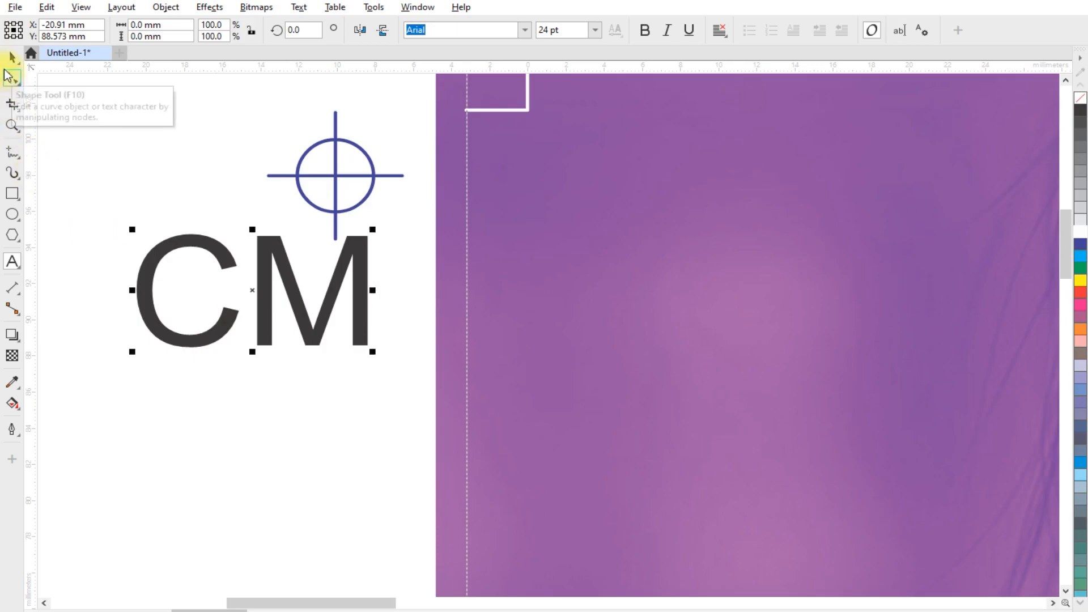
left_click(525, 29)
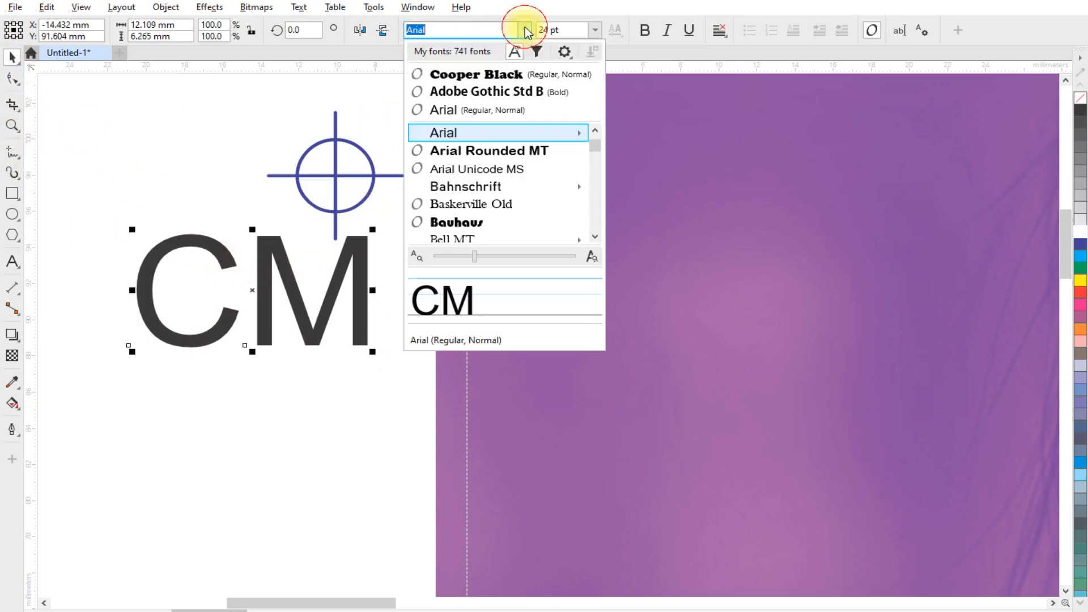
left_click(456, 89)
left_click_drag(315, 276, 294, 359)
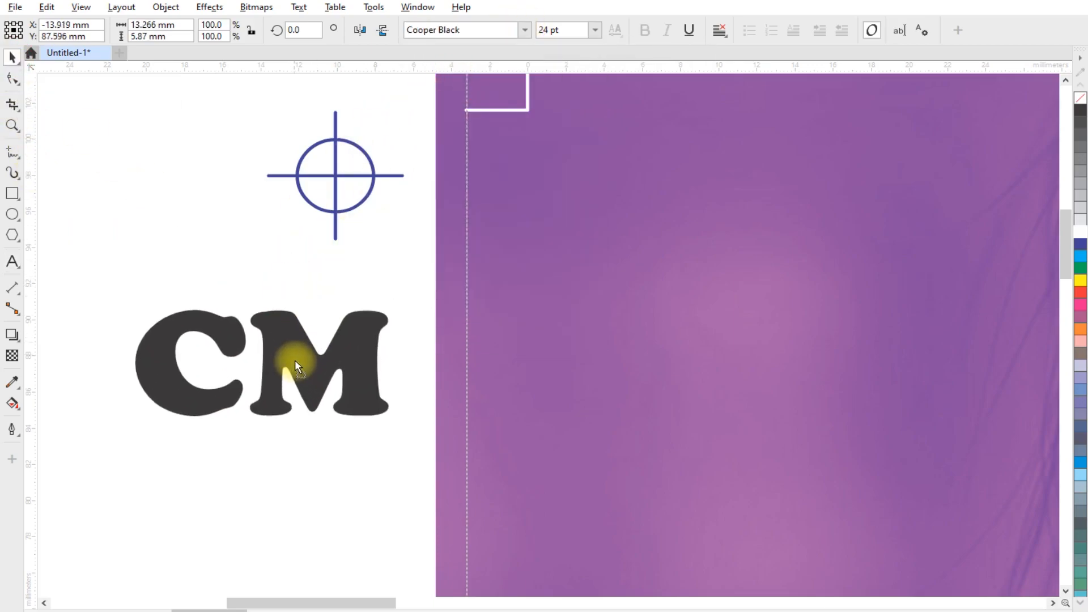
- Colour the letter M magenta and the letter C cyan
left_click(10, 80)
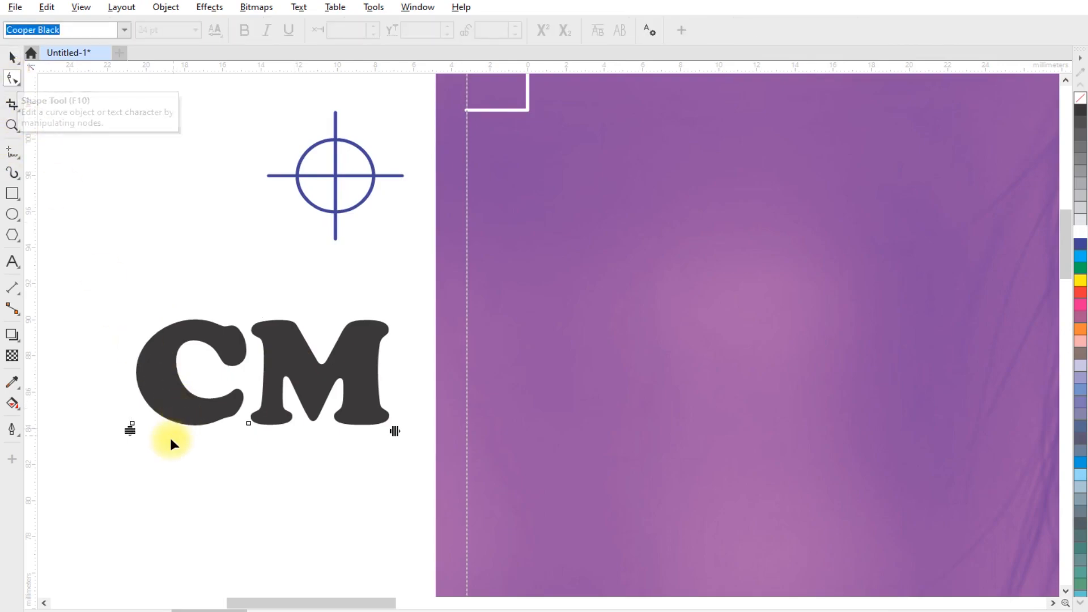
left_click(248, 423)
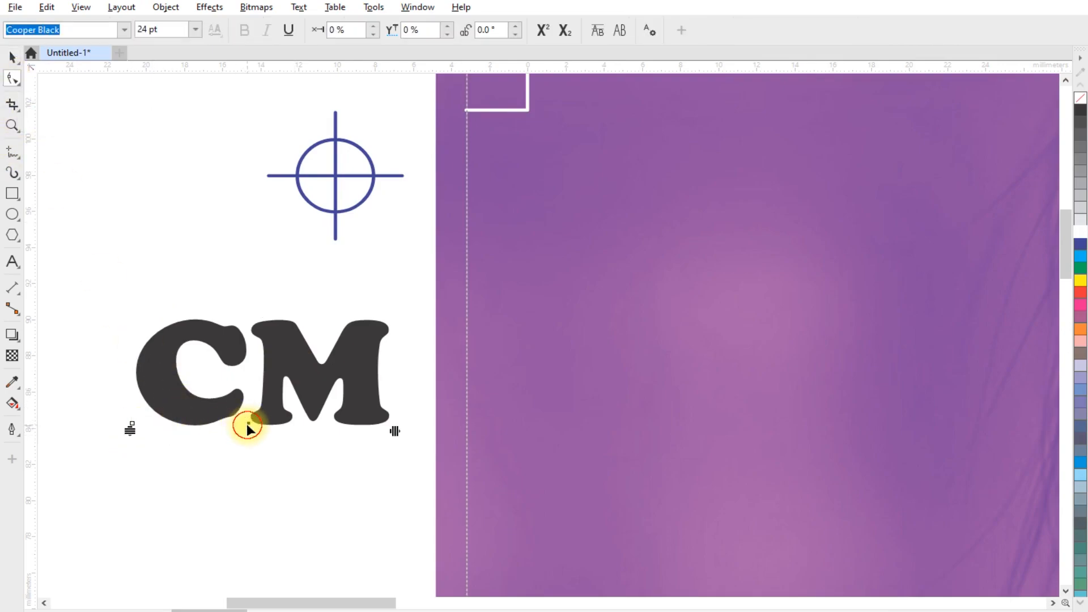
left_click(1080, 305)
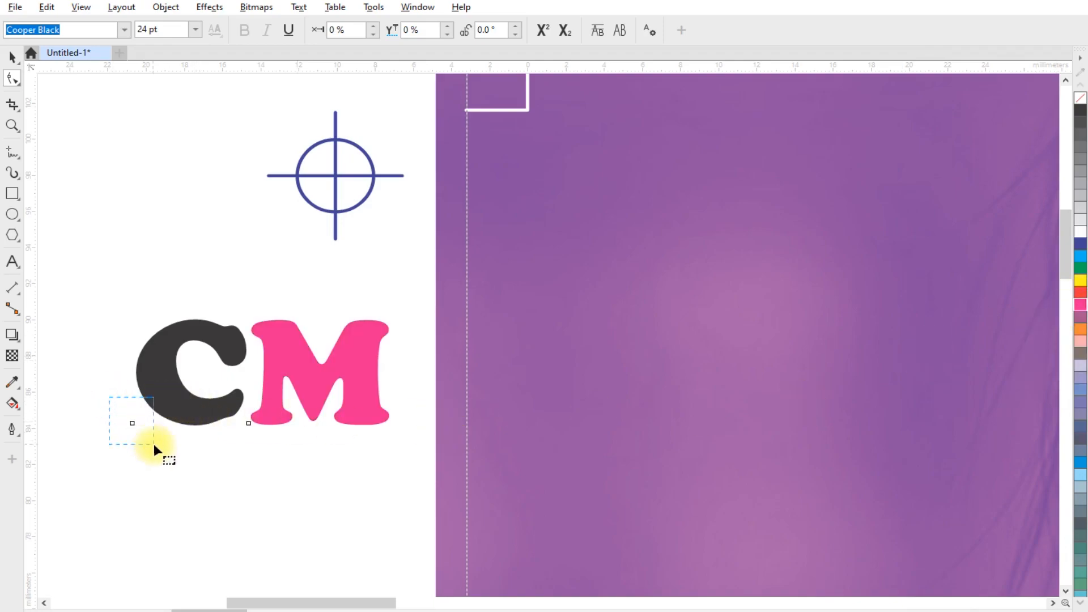
left_click(1081, 257)
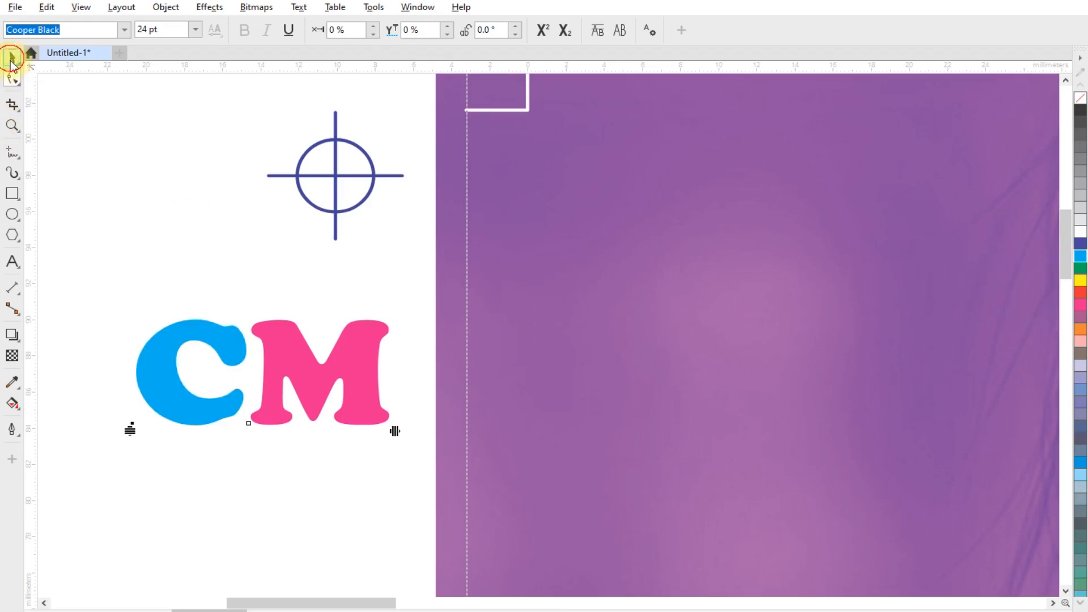
- Rotate the CM text 90 degrees
left_click(11, 59)
left_click(369, 359)
left_click(377, 348)
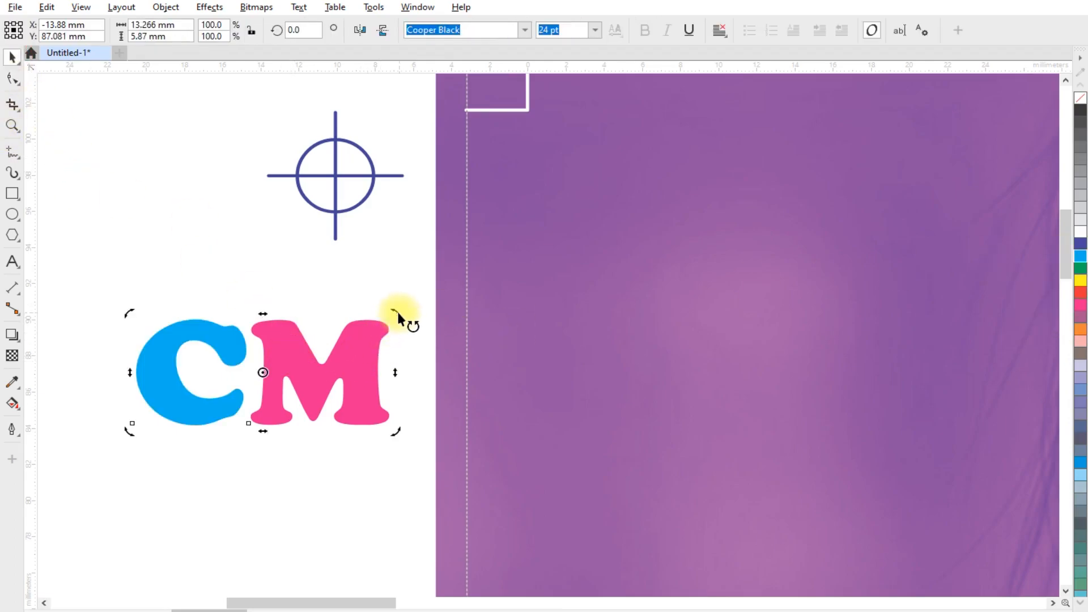
left_click_drag(391, 309, 203, 247)
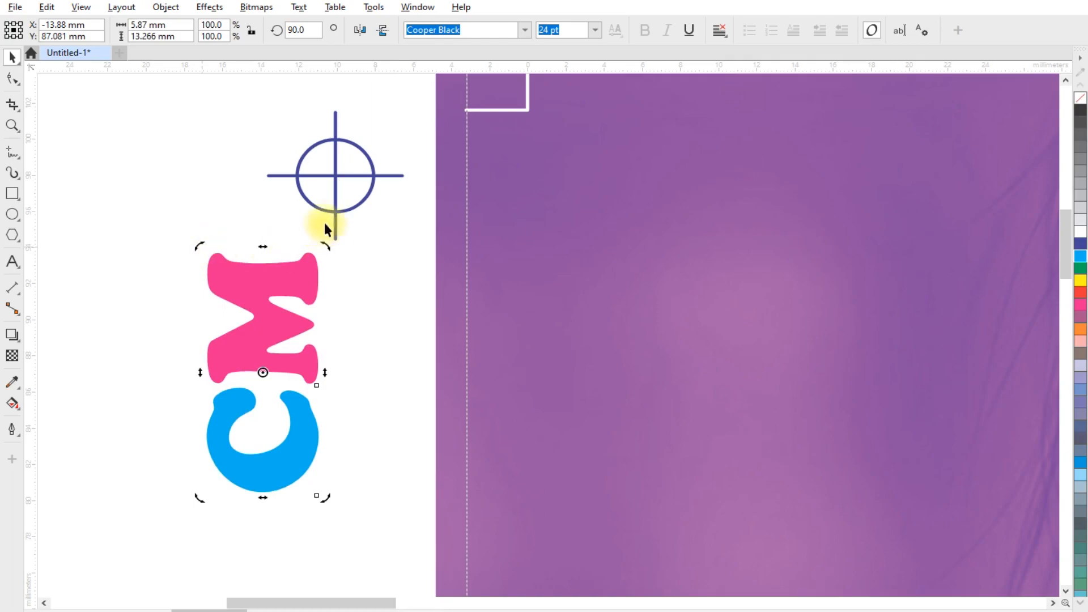
- Center the CM text under the crosshair and group them into one registration mark
left_click(334, 198, "shift")
key("c")
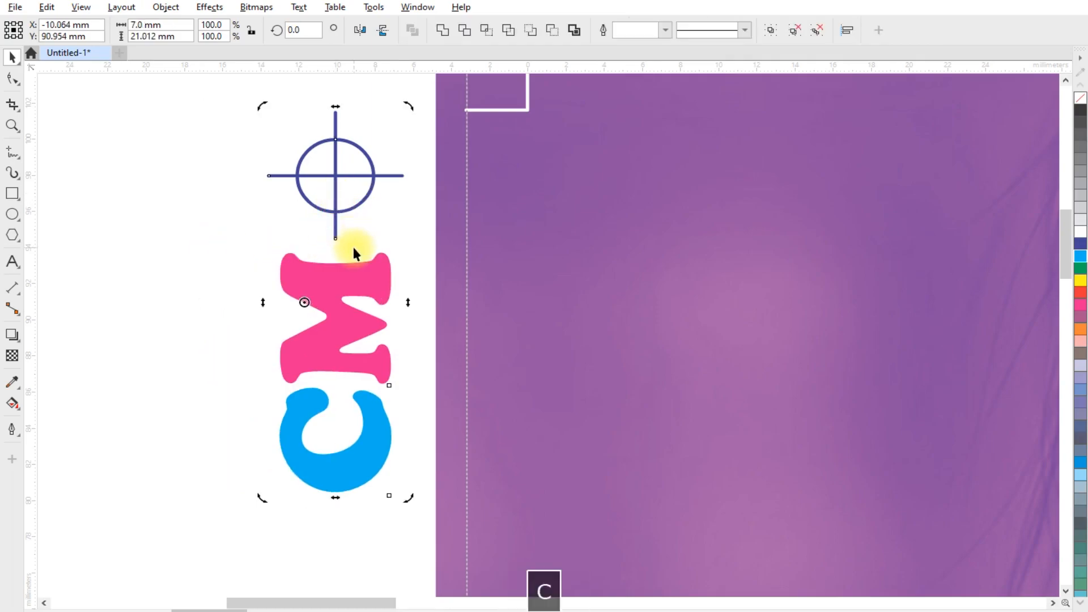
scroll(239, 246, "down", 2)
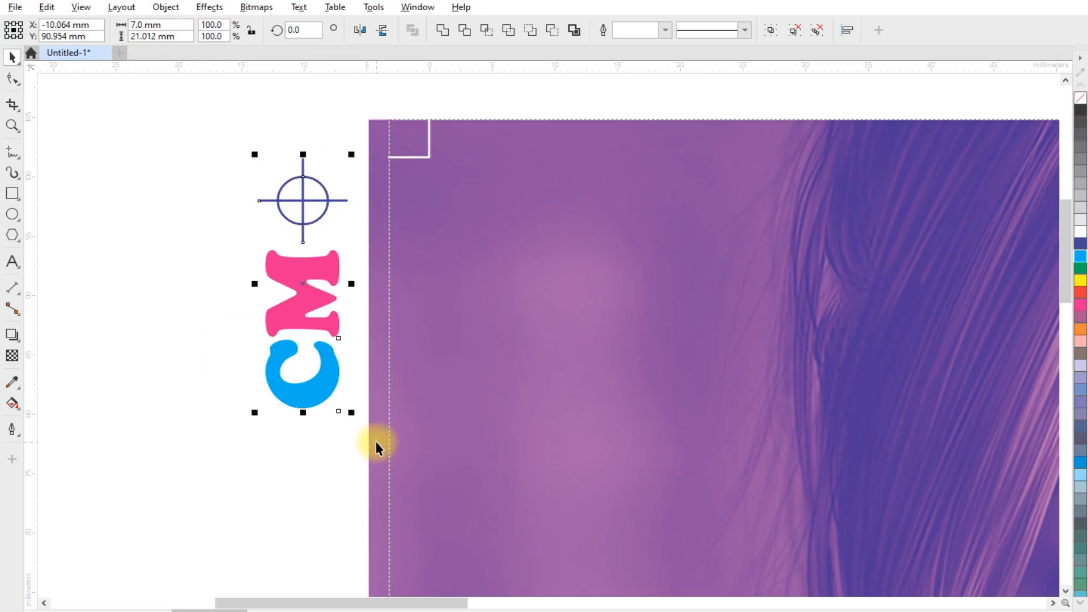
key("ctrl+g")
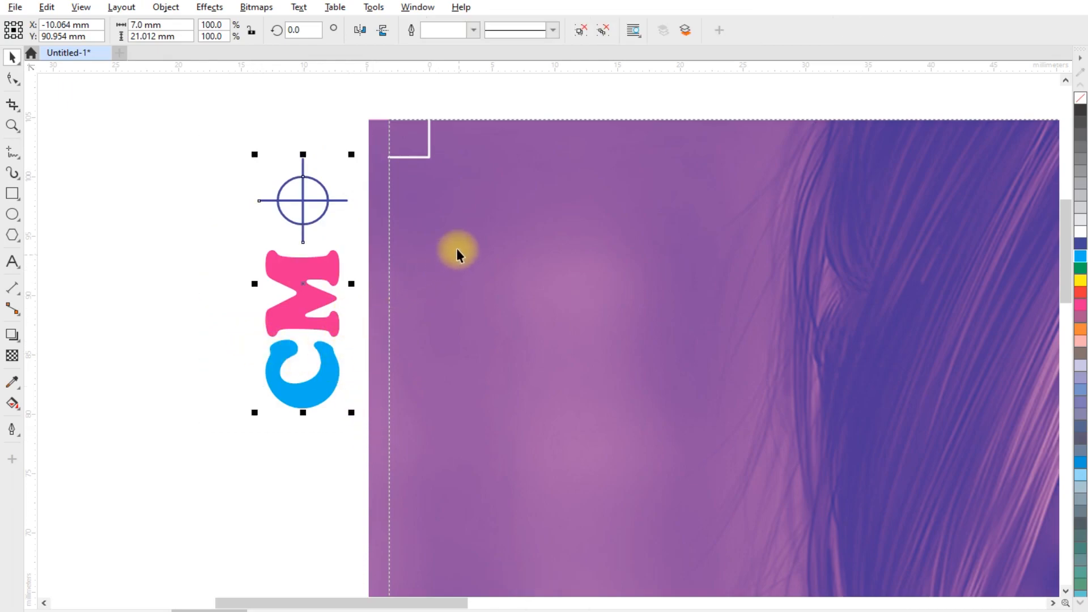
- Align the registration mark group to the top-left corner of the page
left_click(520, 217, "shift")
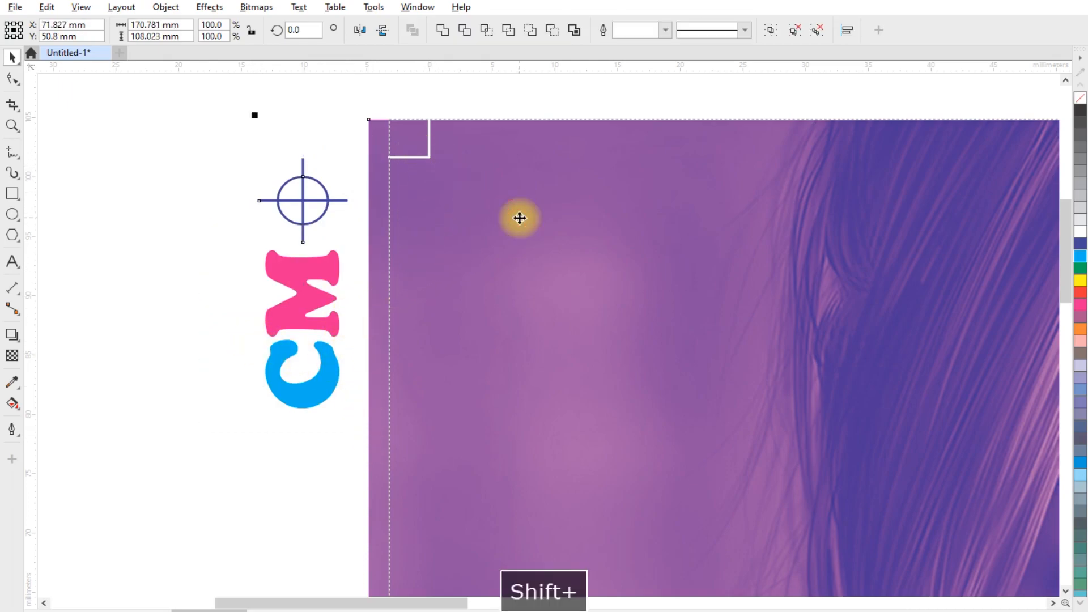
key("l")
key("t")
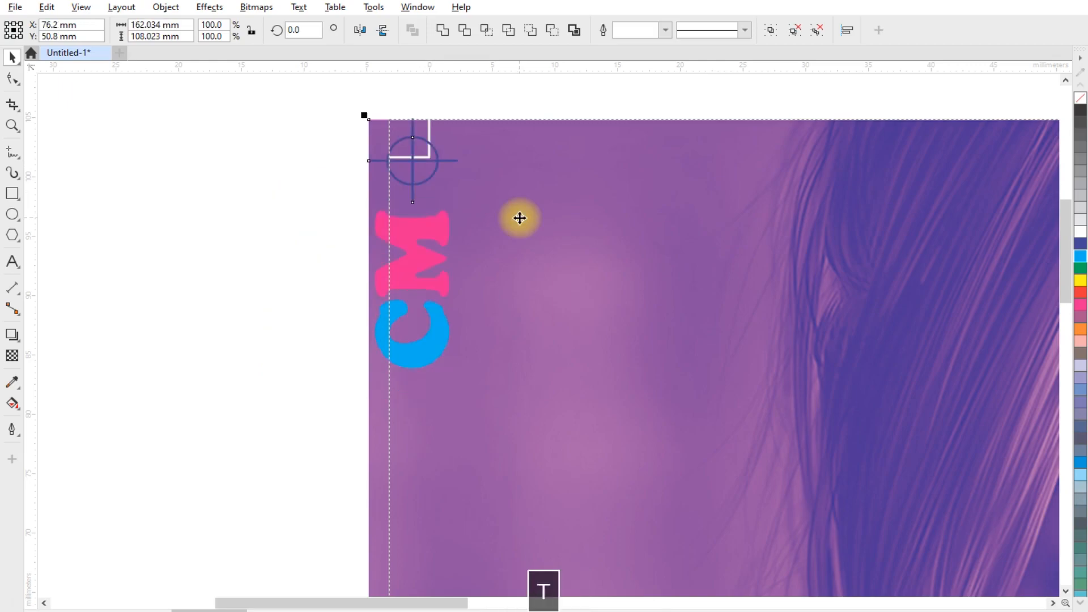
- Mirror the registration mark group horizontally so it sits outside the page's left edge
left_click(144, 228)
left_click(433, 226)
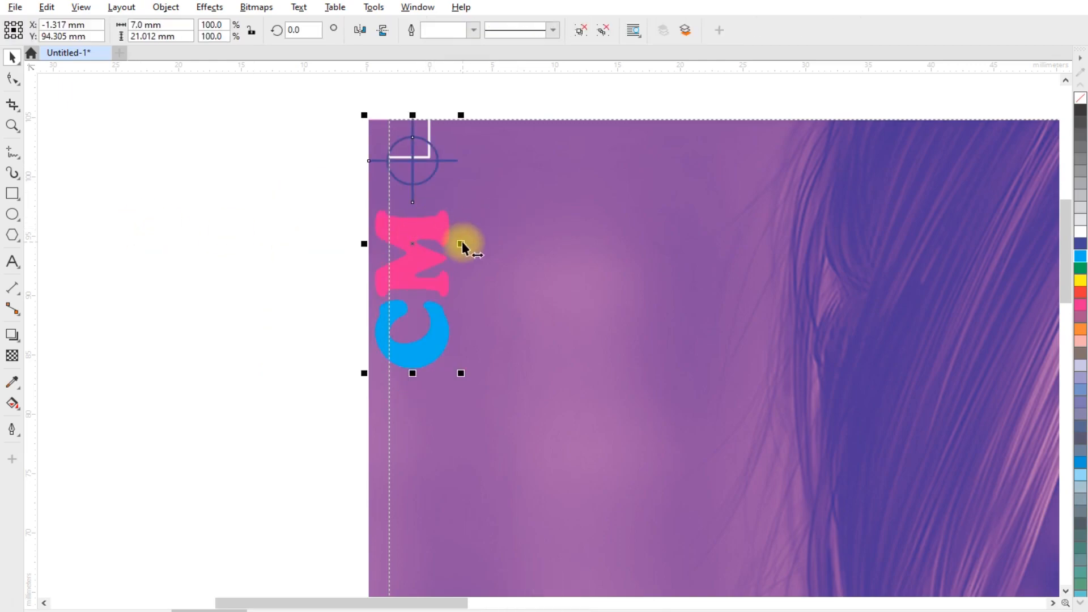
left_click_drag(463, 247, 337, 251)
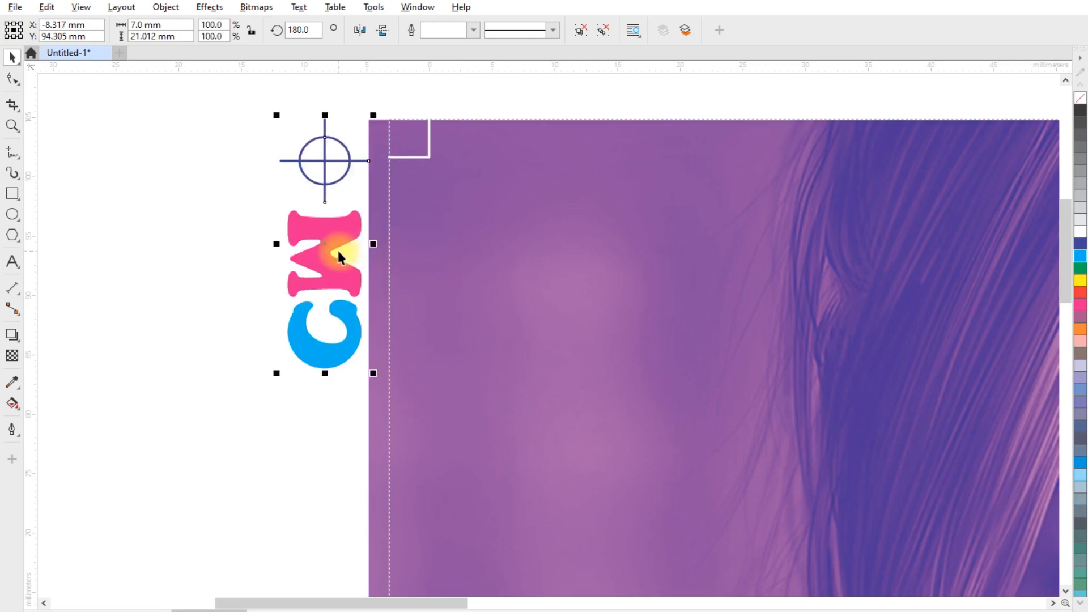
- Ungroup the registration mark sitting outside the page's top-left corner into its crosshair and CM text
left_click(356, 31)
left_click(185, 208)
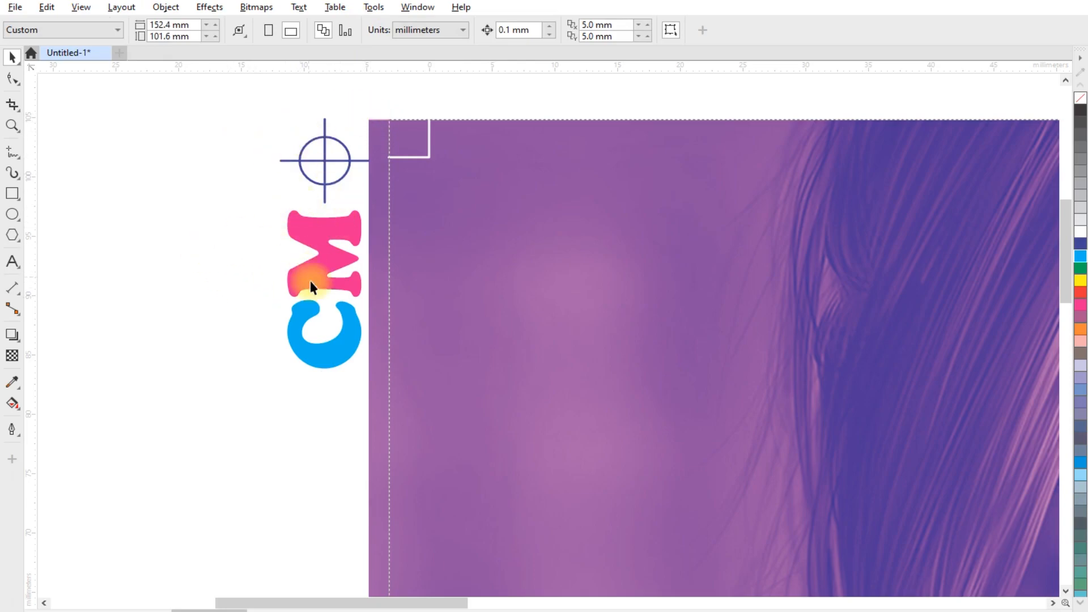
scroll(247, 168, "down", 3)
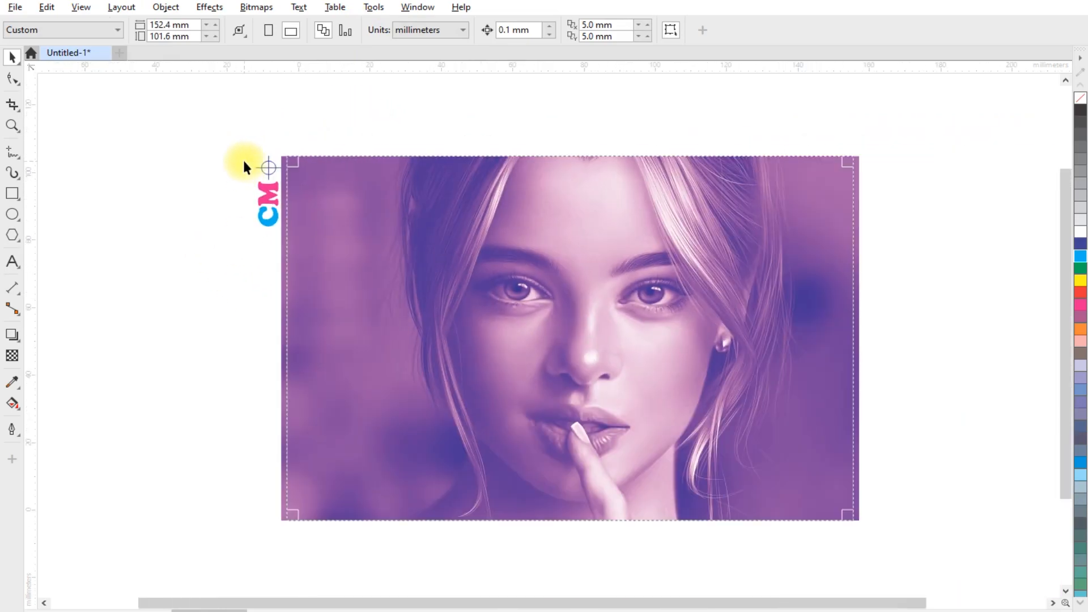
scroll(250, 161, "up", 2)
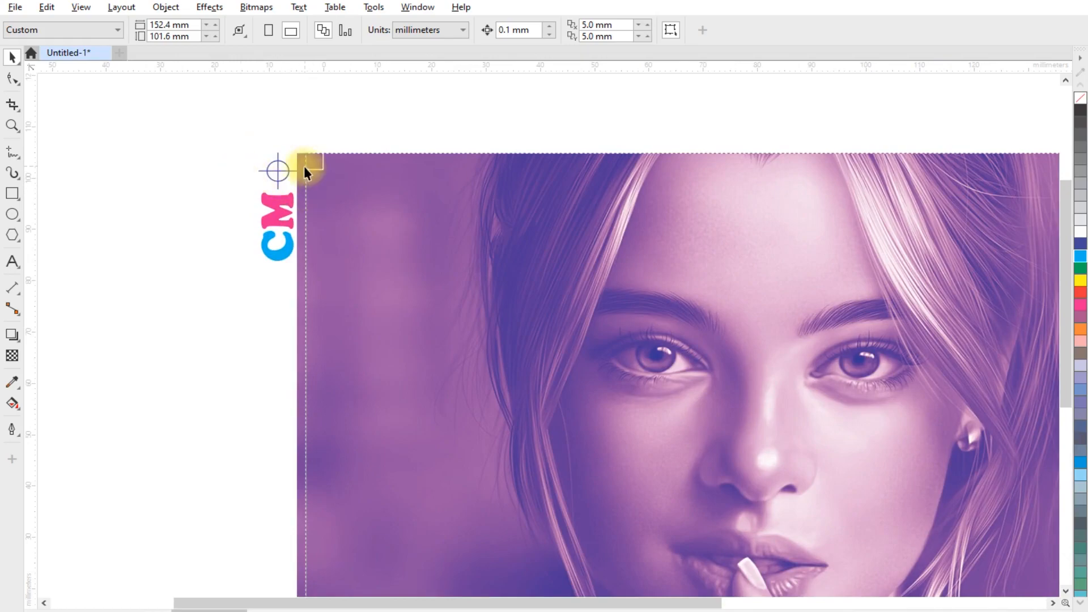
left_click(283, 174)
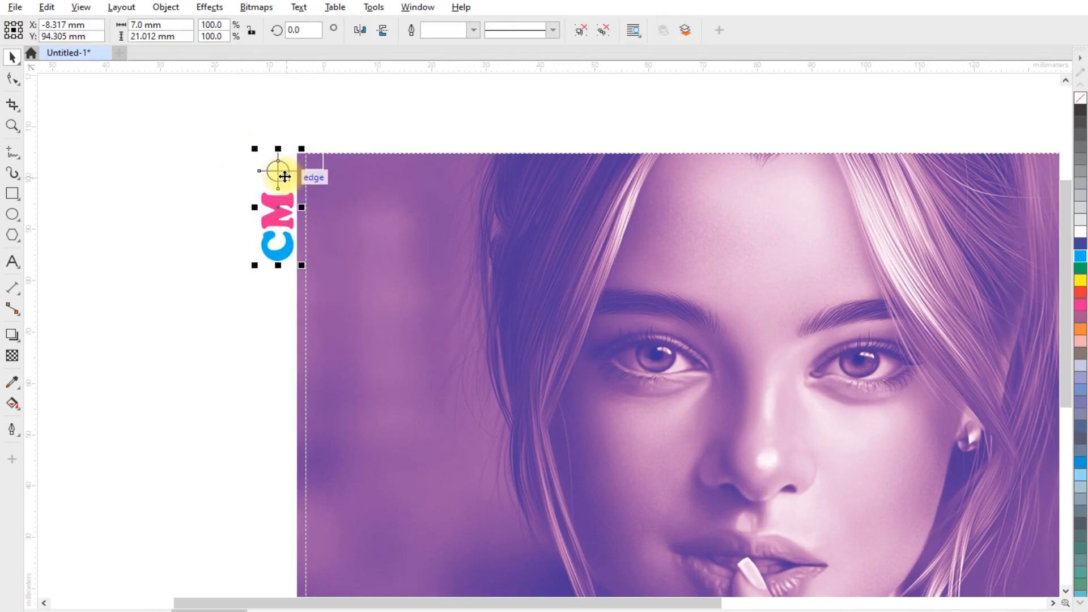
key("ctrl+u")
left_click(175, 162)
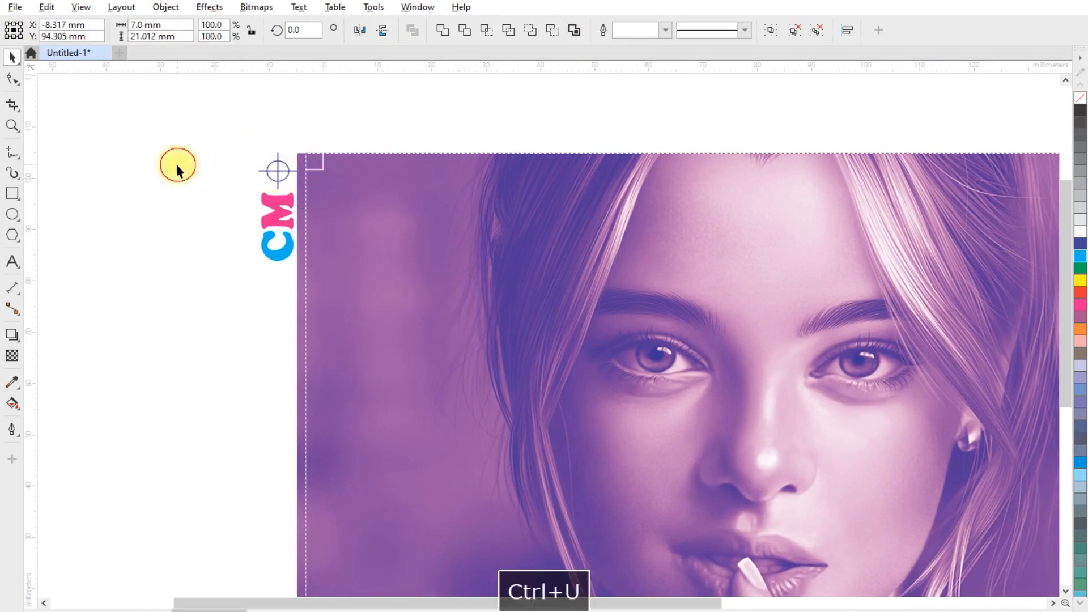
- Copy the crosshair, rotated 180 degrees, to just outside the page's bottom-right corner
scroll(175, 153, "down", 2)
left_click(233, 166)
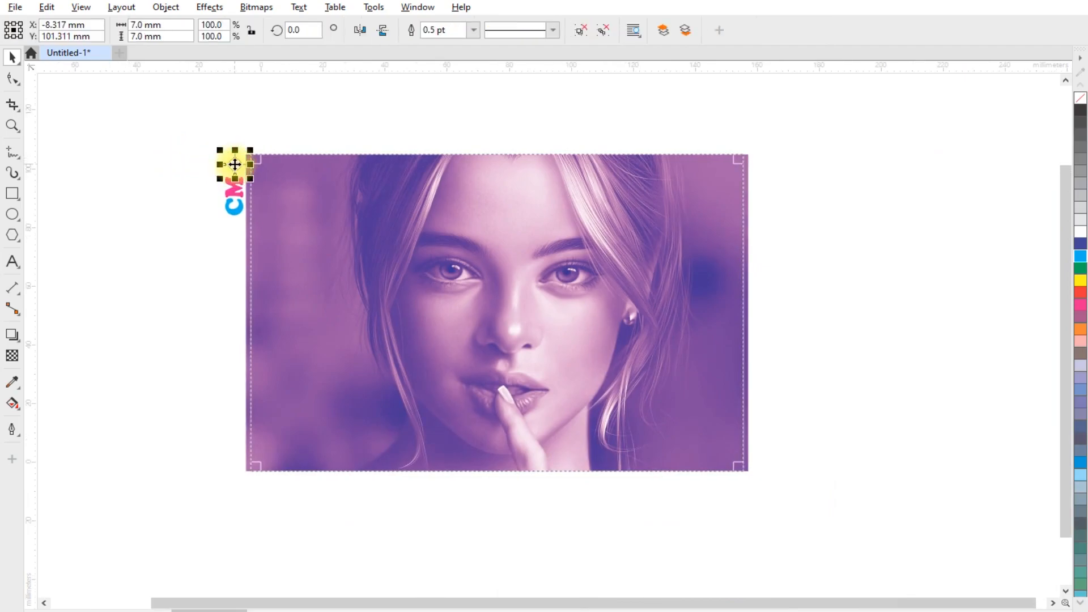
left_click(234, 164)
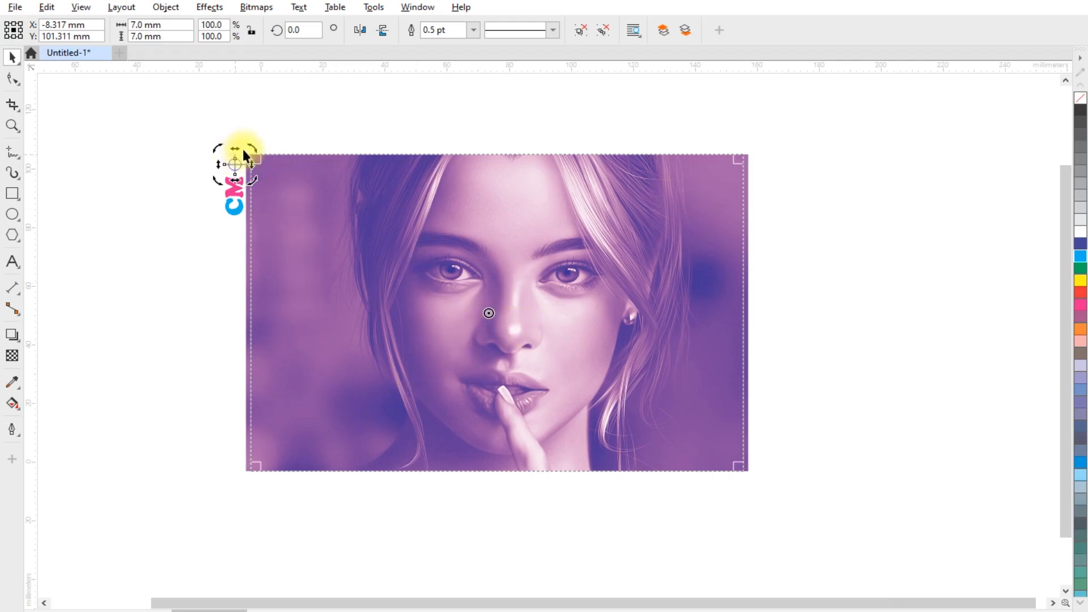
left_click_drag(251, 147, 570, 336)
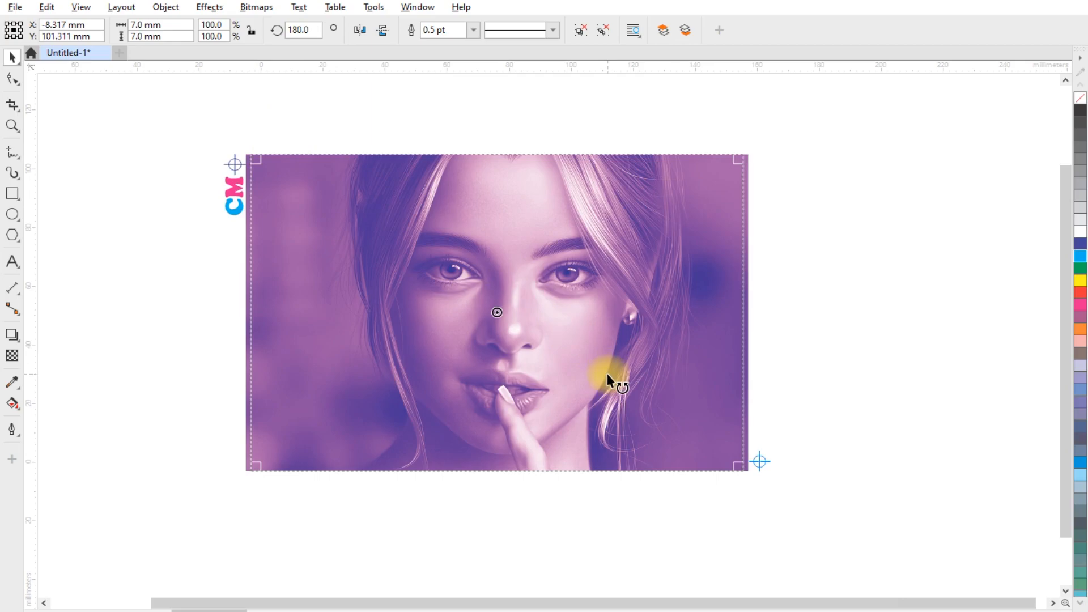
left_click_drag(607, 373, 607, 373)
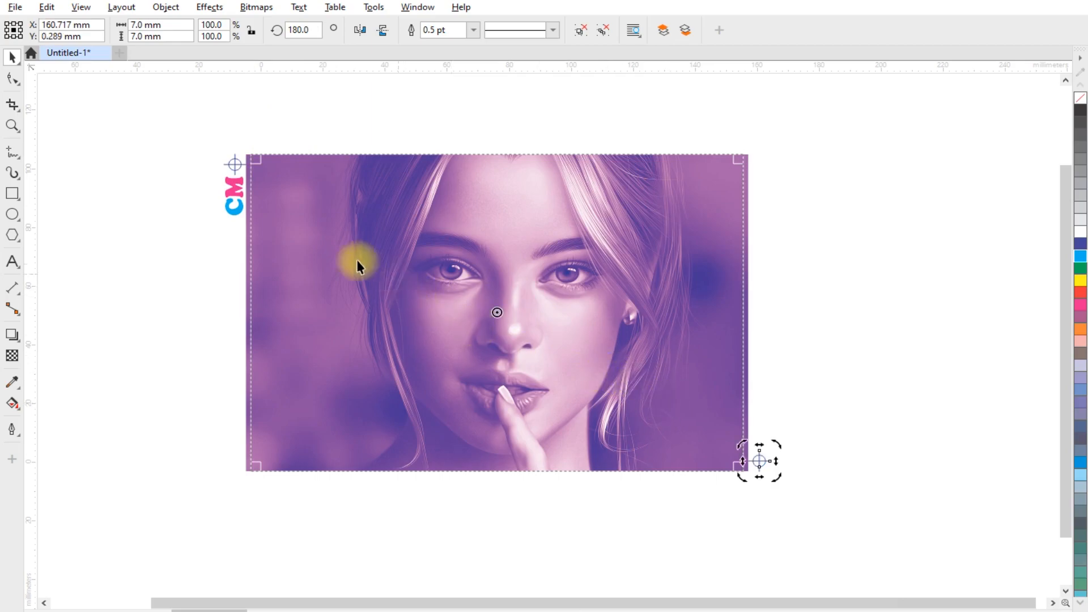
- Paste a copy of both corner crosshairs and mirror it horizontally to add marks at the top-right and bottom-left corners
left_click(236, 165, "shift")
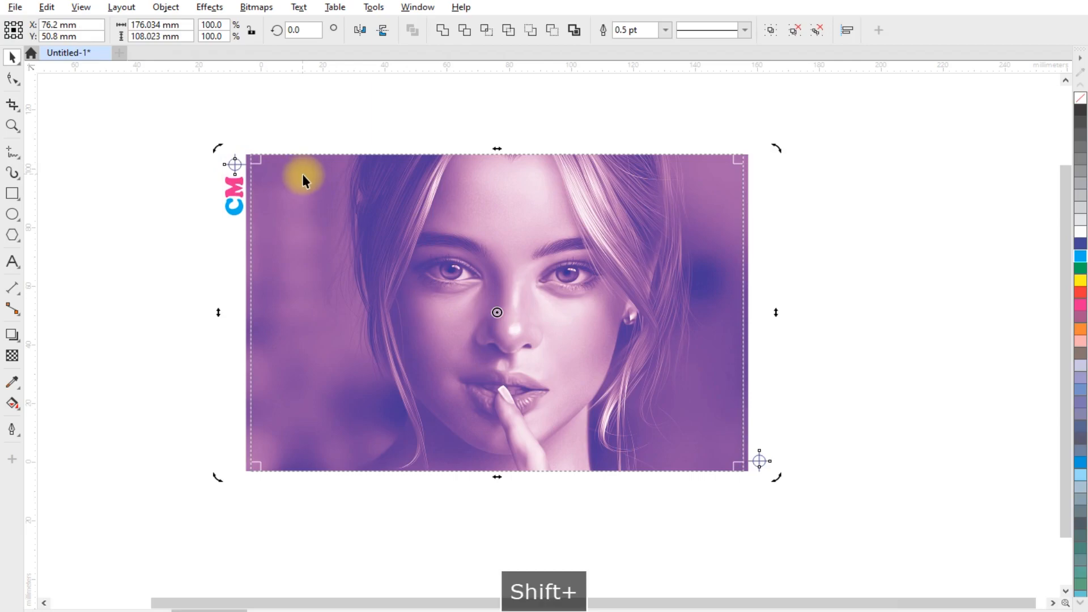
key("ctrl+v")
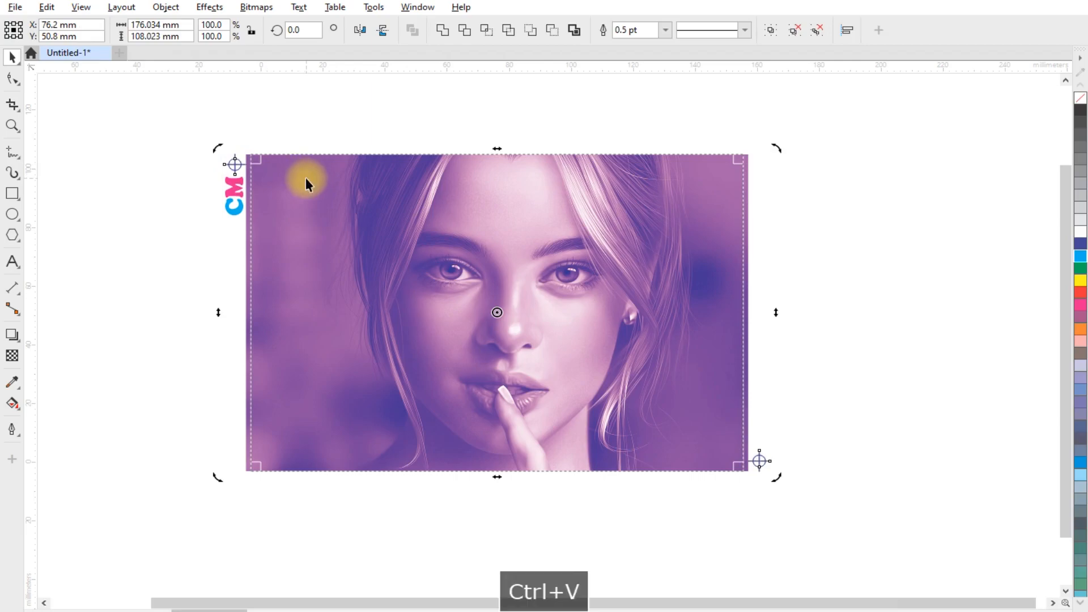
left_click(360, 30)
left_click(73, 352)
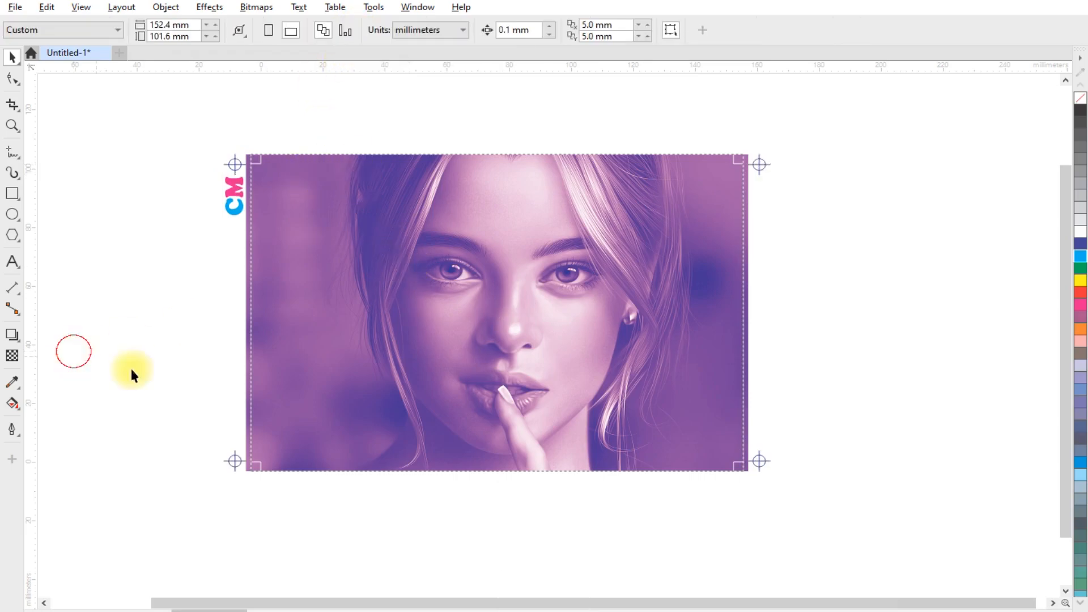
- Select the photo and all marks and group them together
left_click_drag(167, 117, 716, 412)
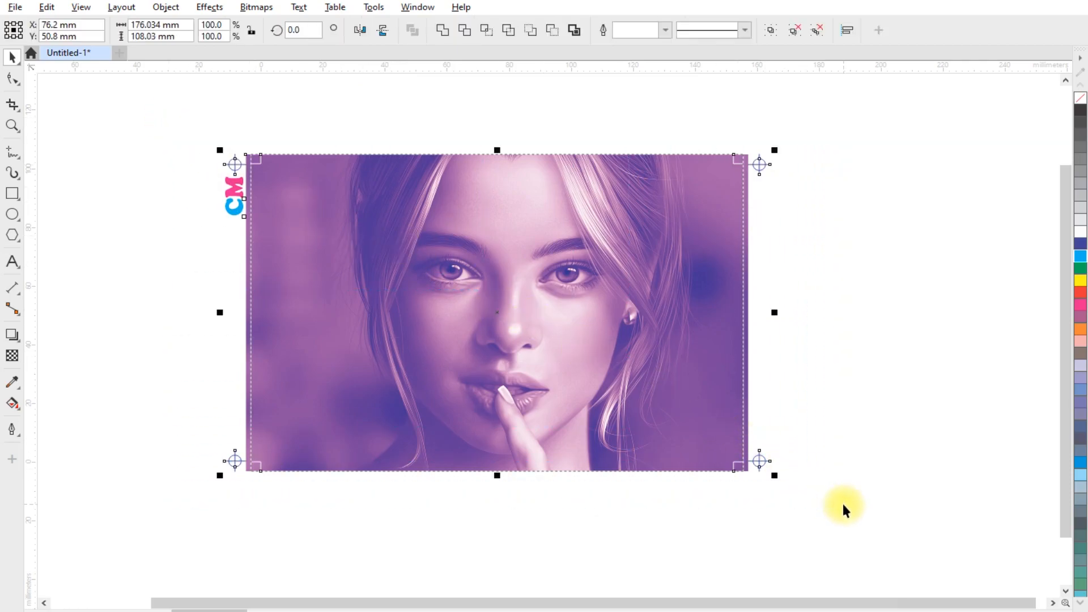
key("ctrl+g")
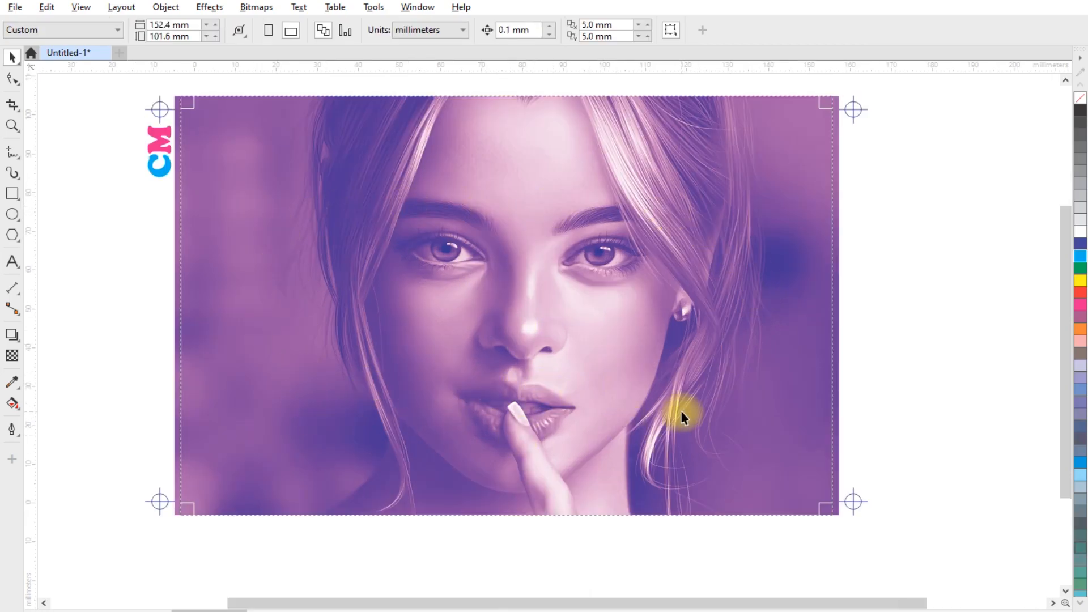
- Draw a rectangle covering the page at about 152.4 x 101.6 mm and switch the document units to inches
left_click(12, 192)
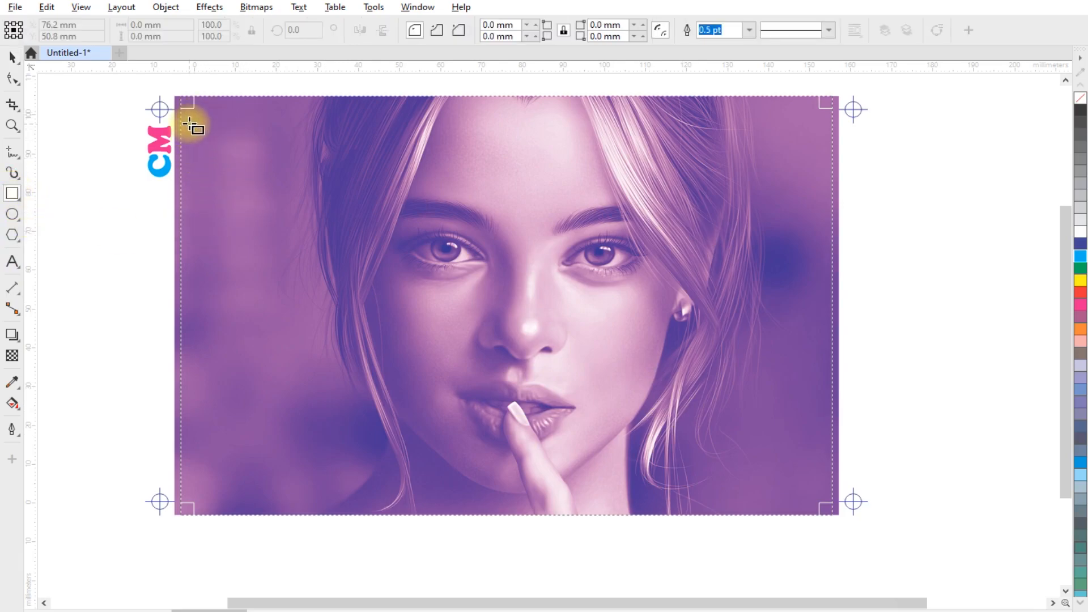
left_click_drag(194, 108, 822, 504)
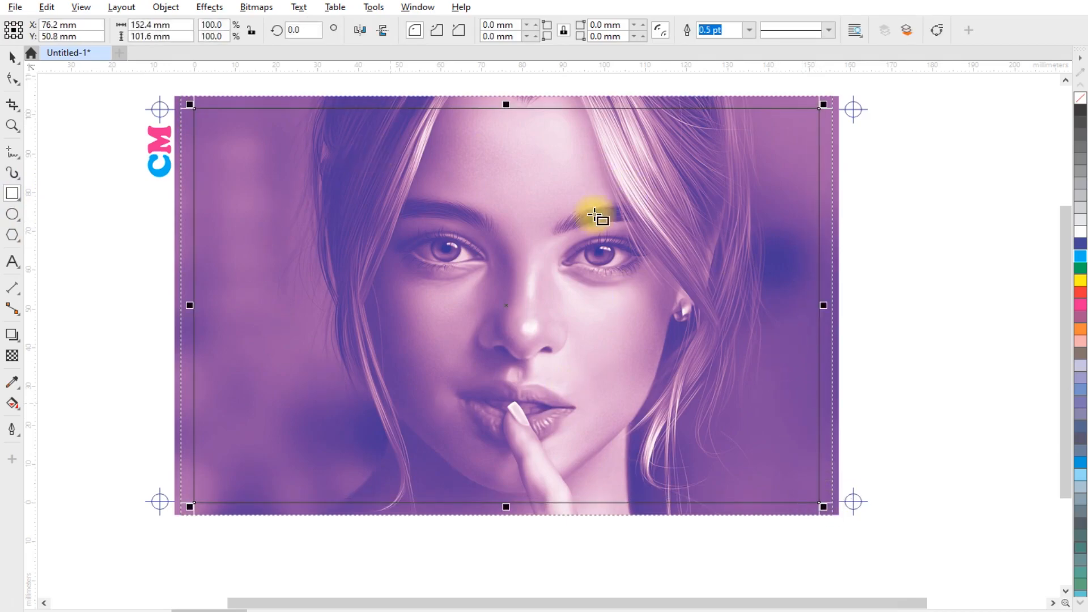
left_click(8, 59)
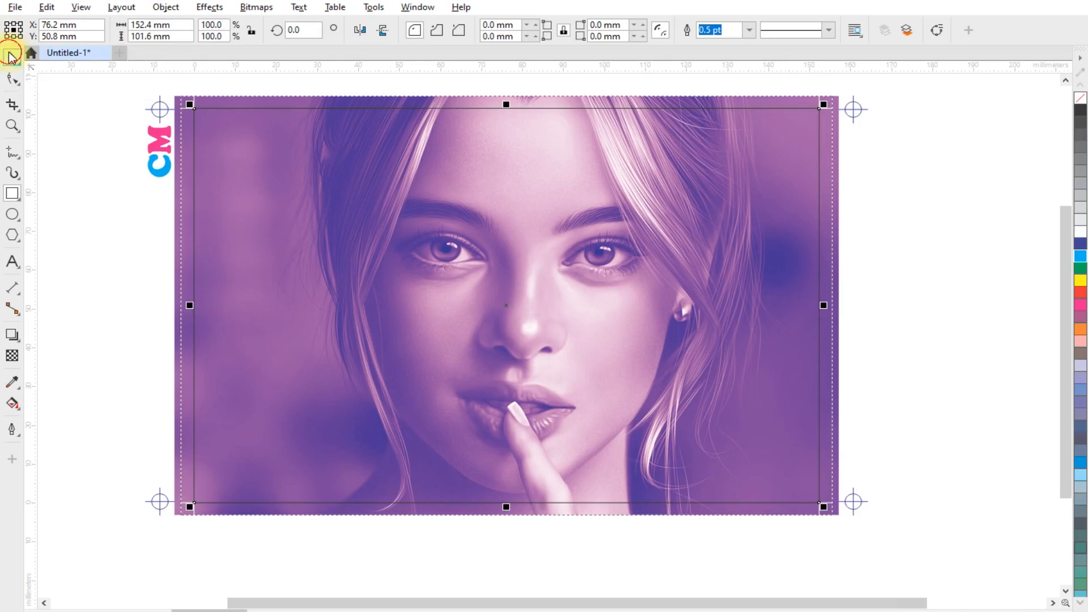
left_click(93, 145)
left_click(416, 29)
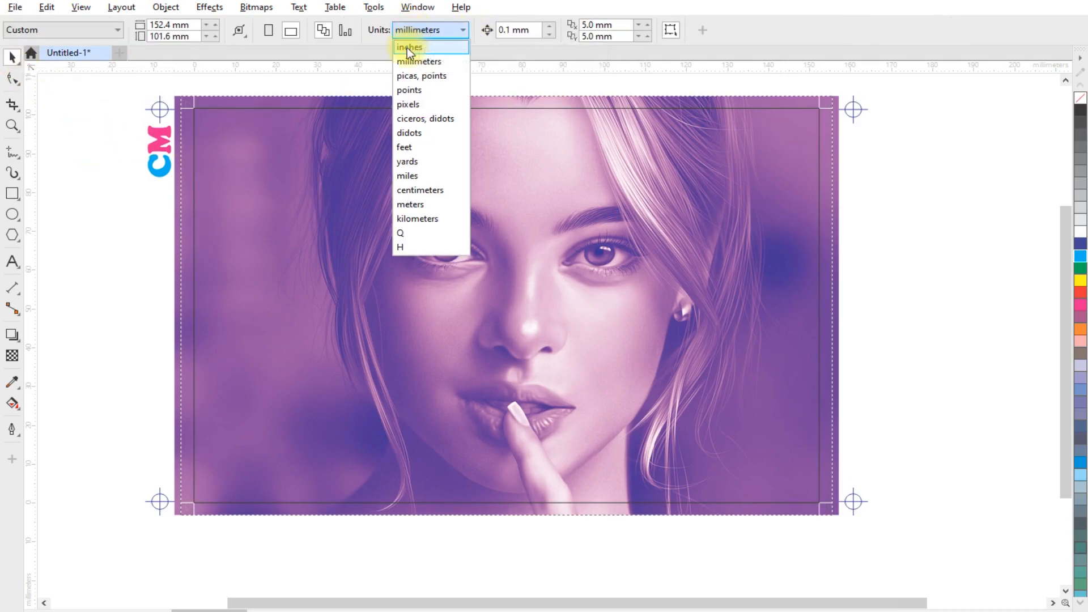
left_click(407, 48)
left_click(397, 127)
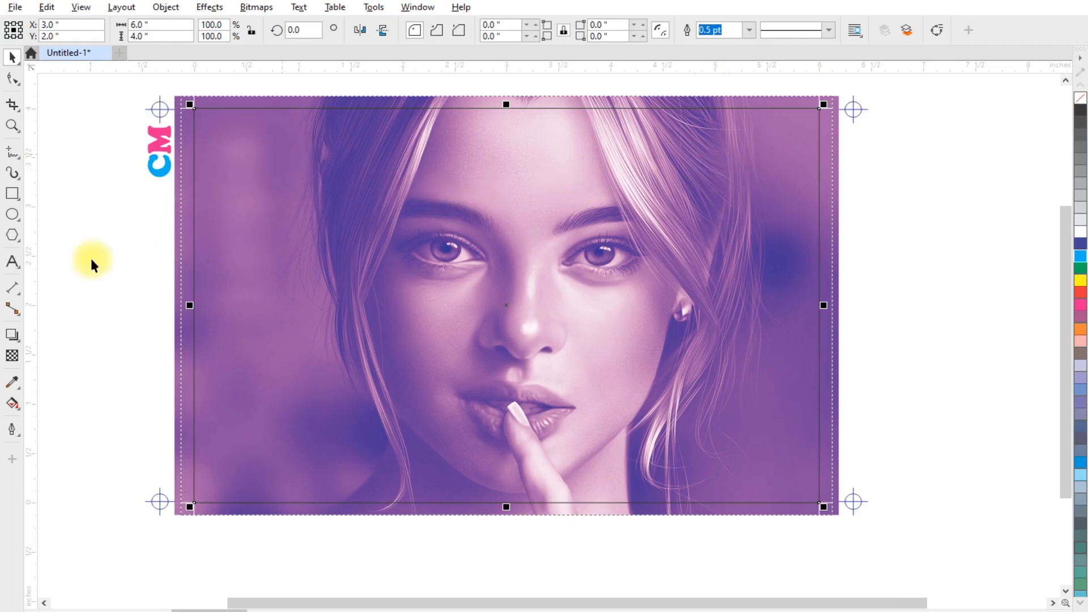
- Apply an inside contour to the rectangle
left_click(12, 335)
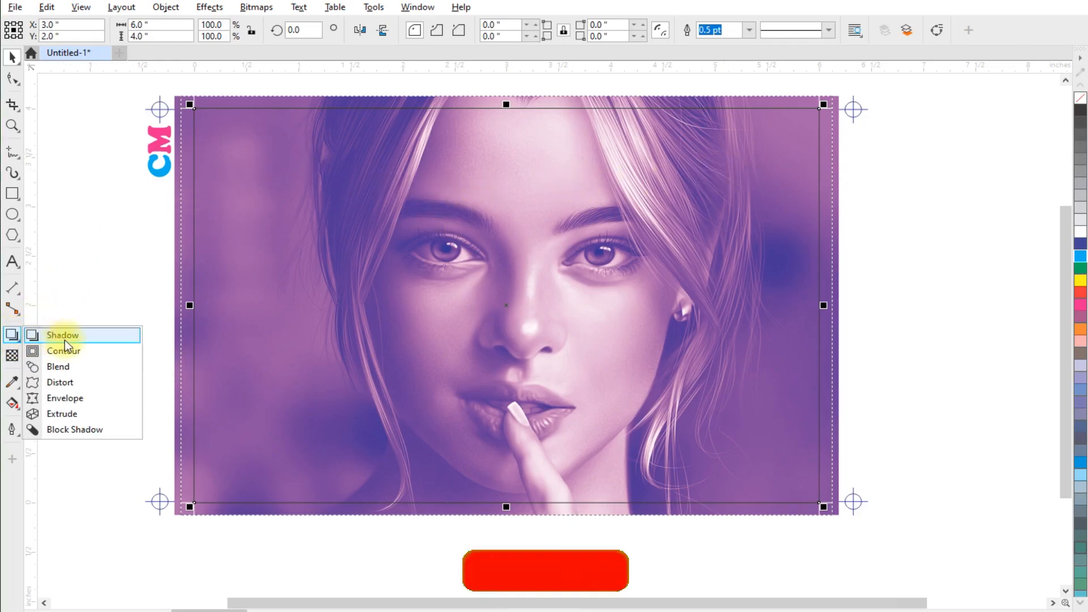
left_click(64, 351)
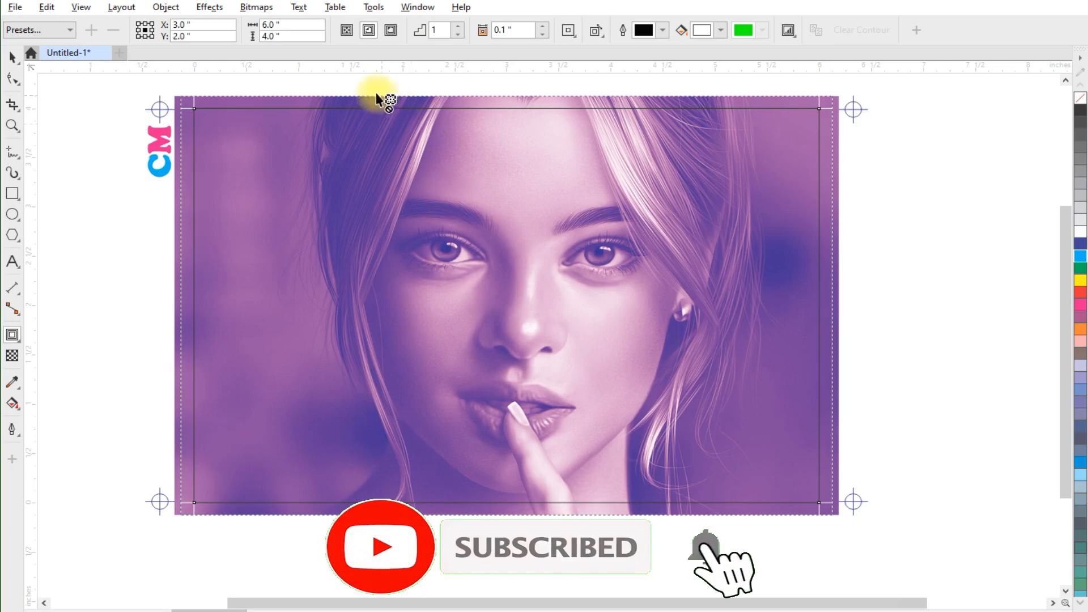
left_click(367, 29)
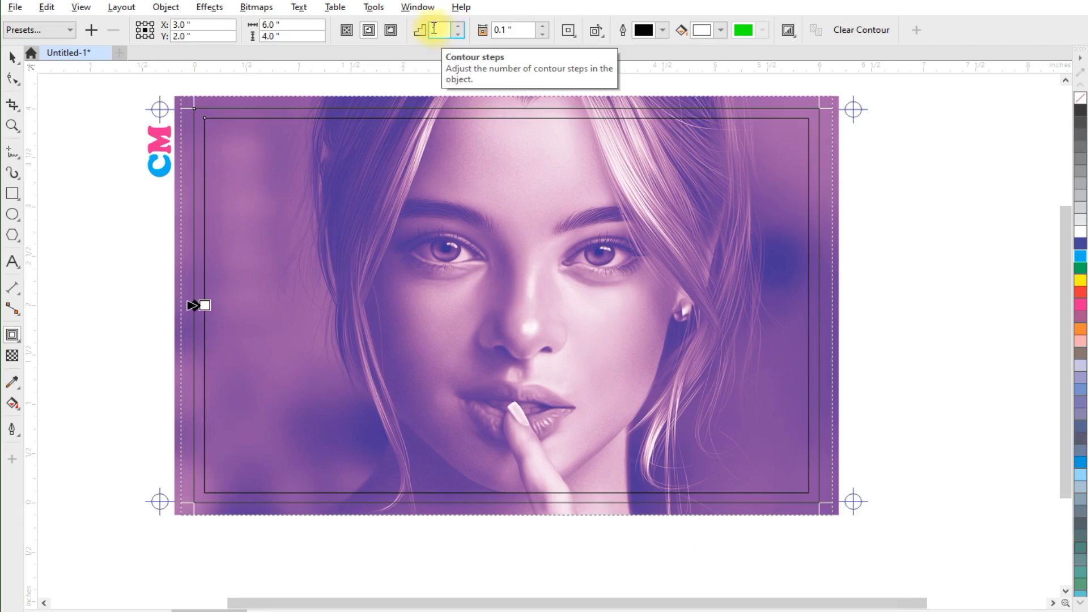
left_click(13, 58)
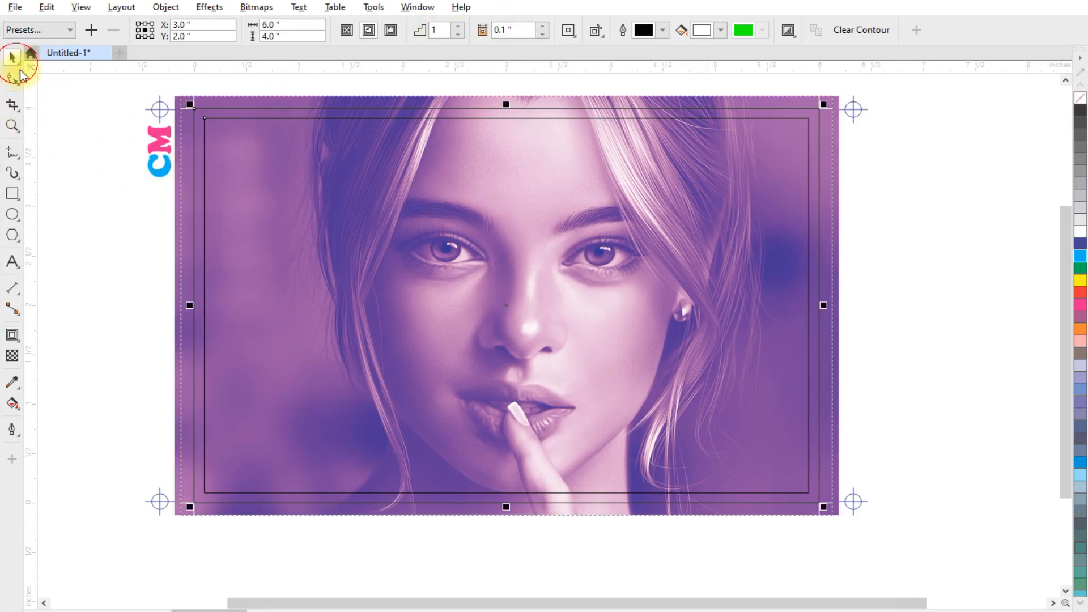
left_click(82, 138)
- Switch the units back to millimeters and set the rectangle's contour offset to 3 mm
left_click(417, 31)
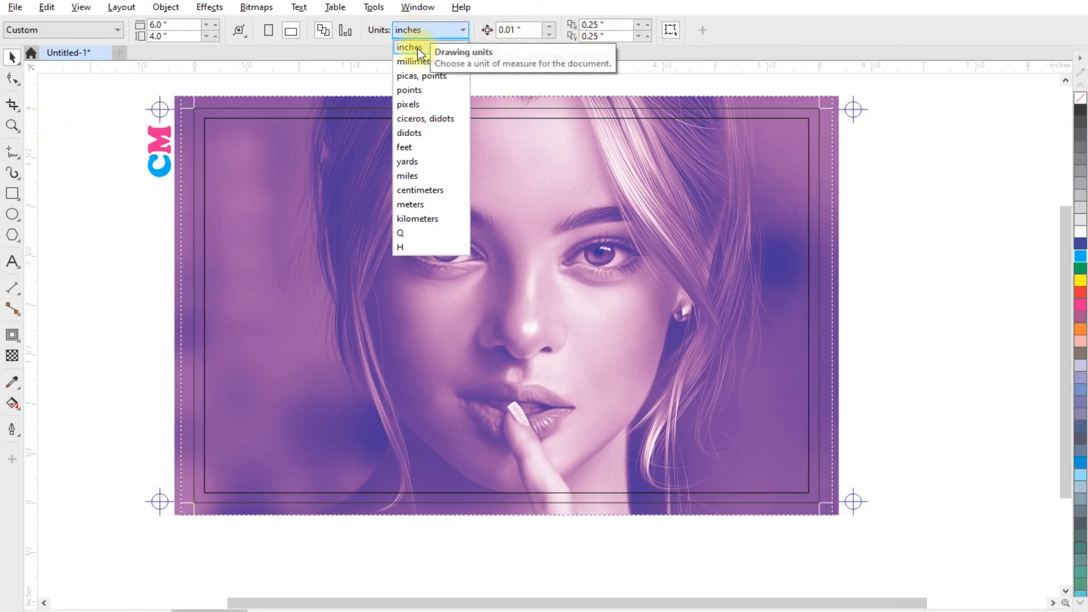
left_click(417, 61)
left_click(321, 118)
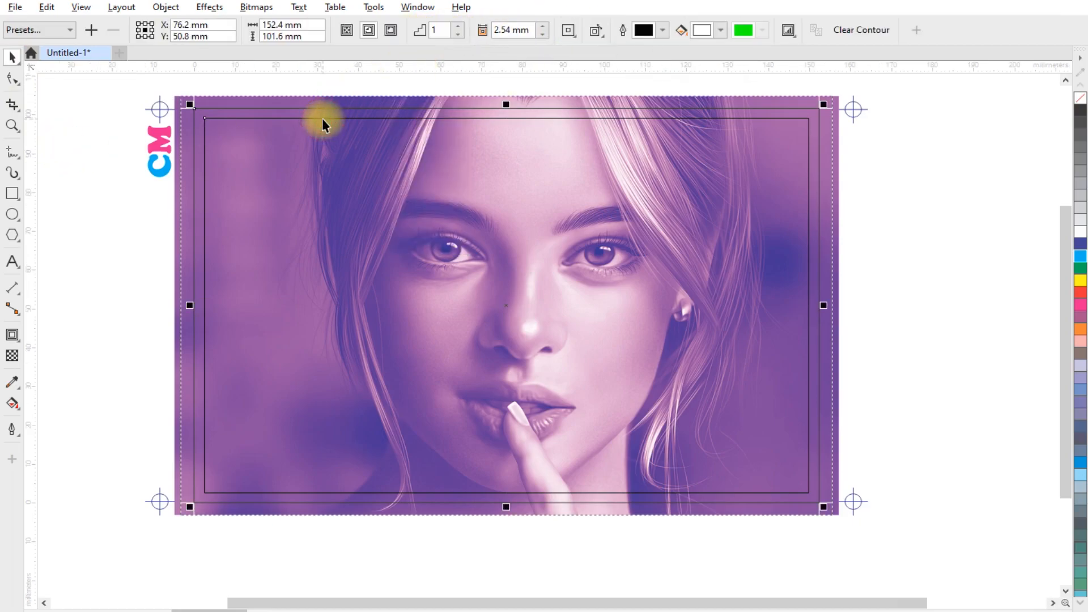
double_click(508, 30)
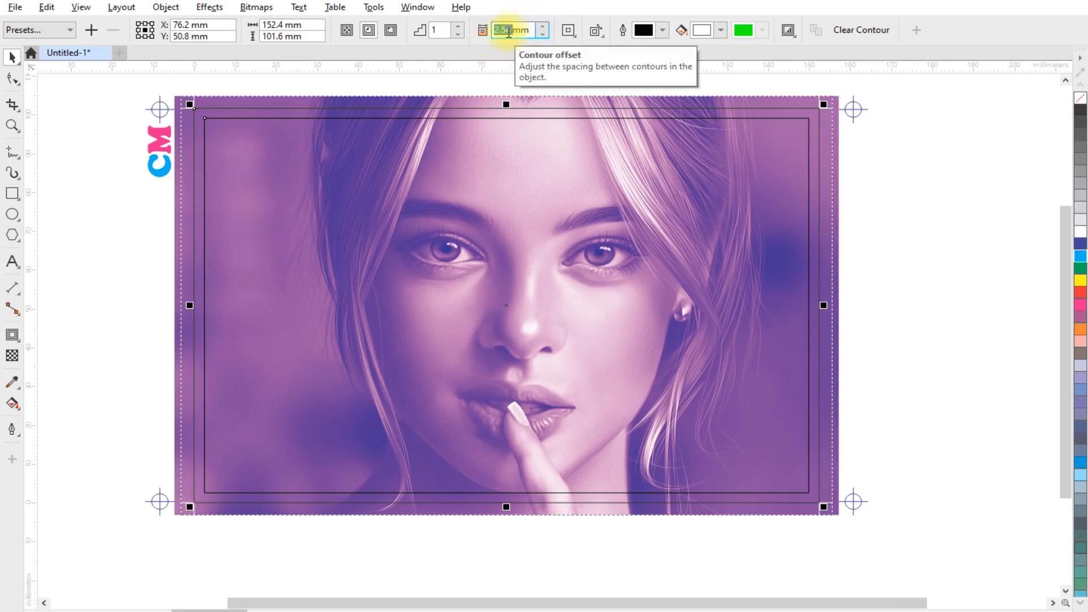
type("3")
key("Return")
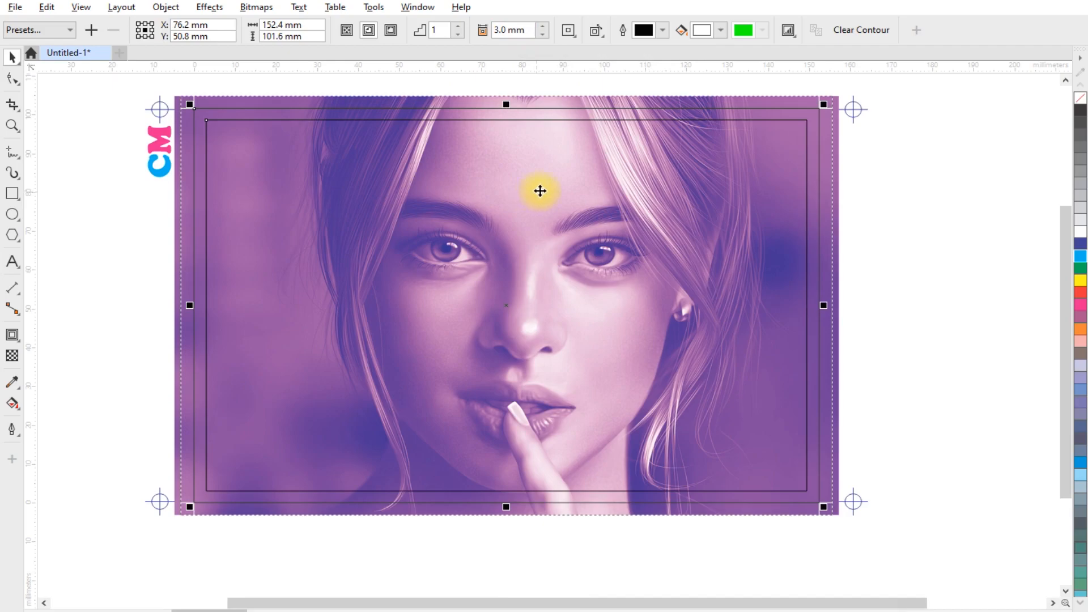
- Set the contour's outline colour to yellow #FFF200
left_click(661, 31)
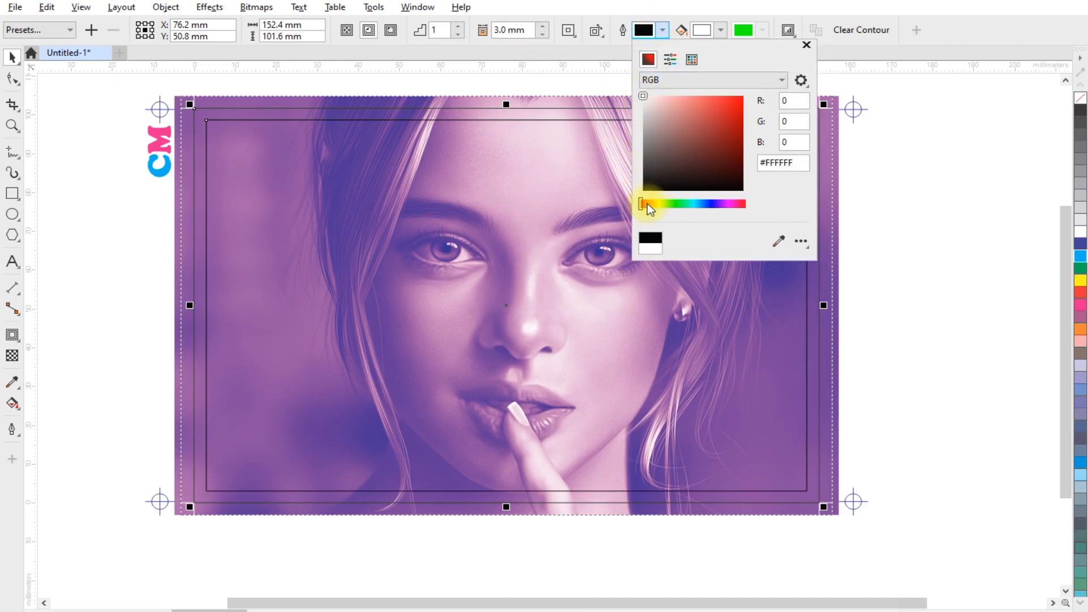
left_click_drag(641, 204, 658, 204)
left_click_drag(725, 107, 744, 96)
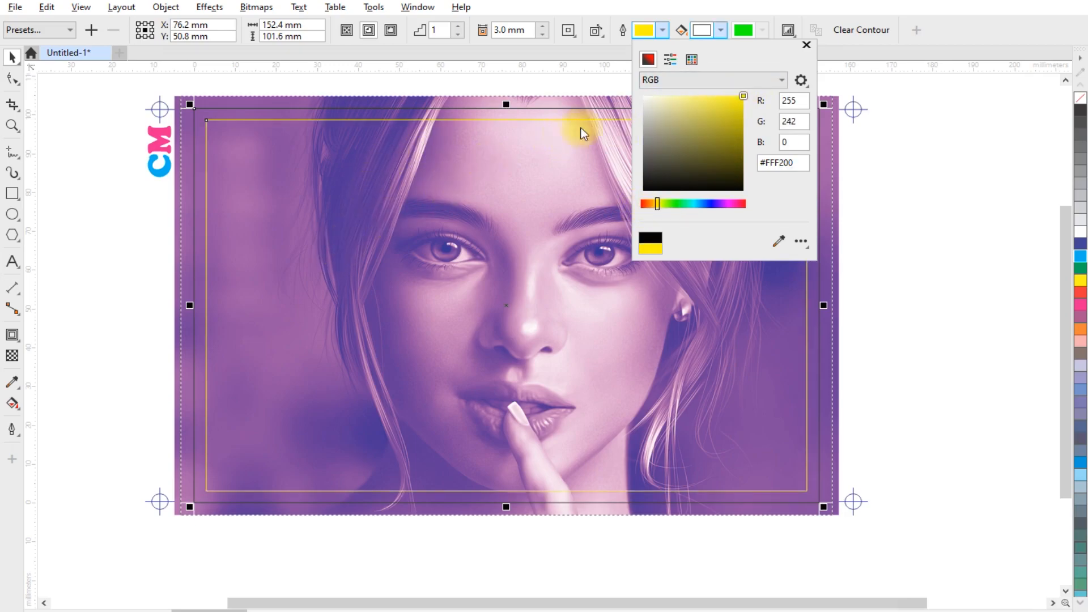
left_click(11, 57)
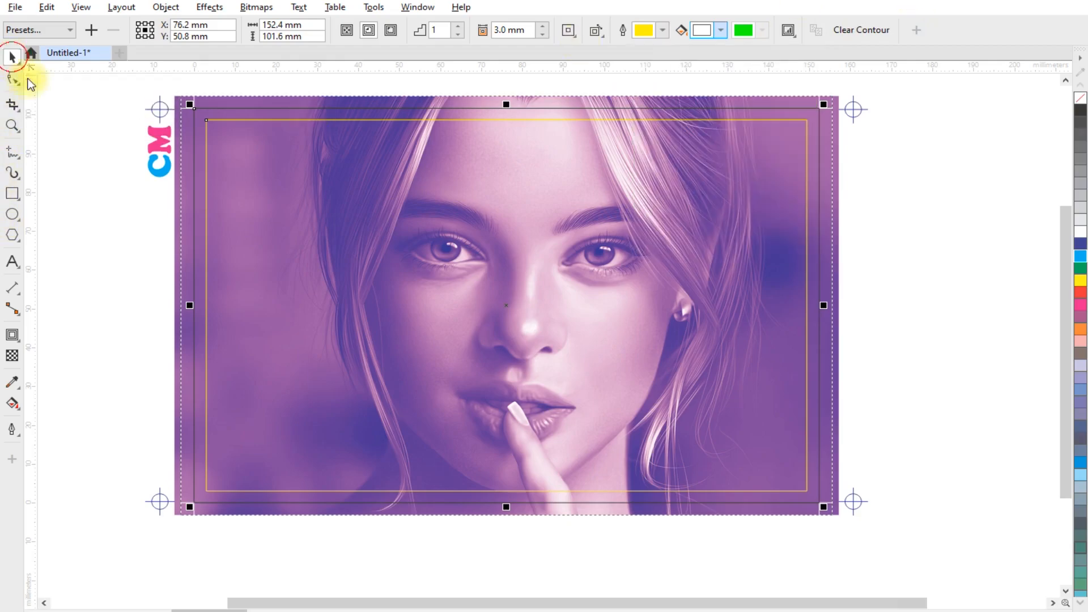
left_click(68, 135)
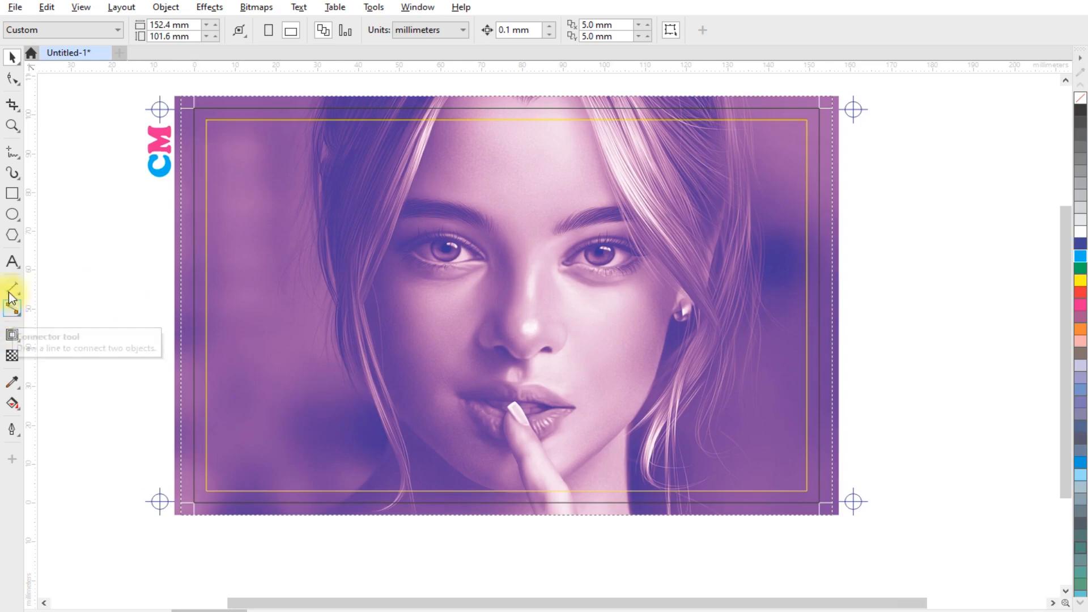
- Add the text "Duotone Effect" to the left of the page
left_click(12, 261)
left_click(101, 352)
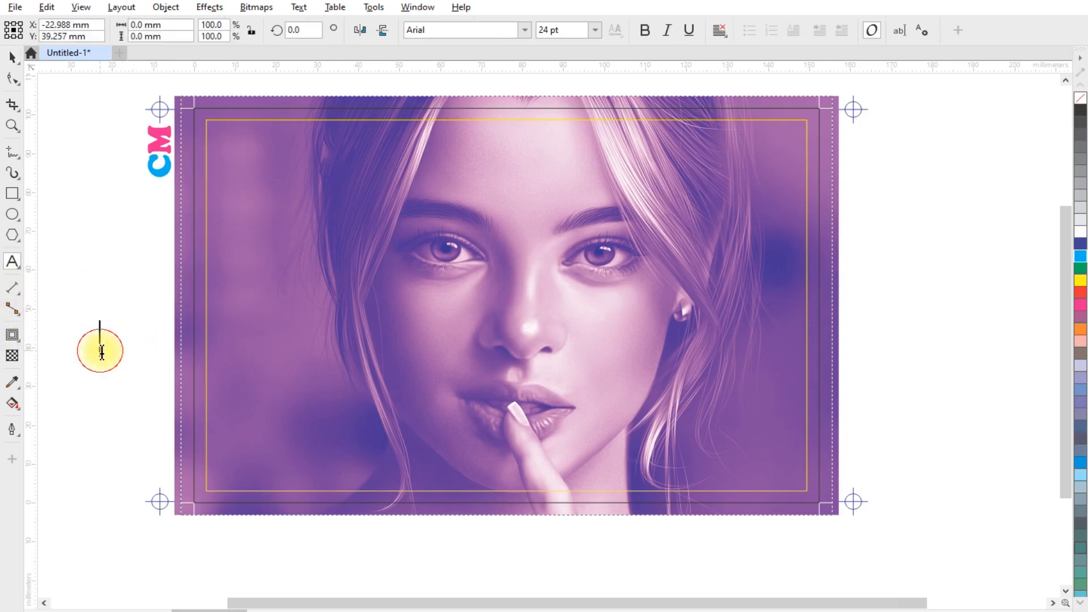
type("D")
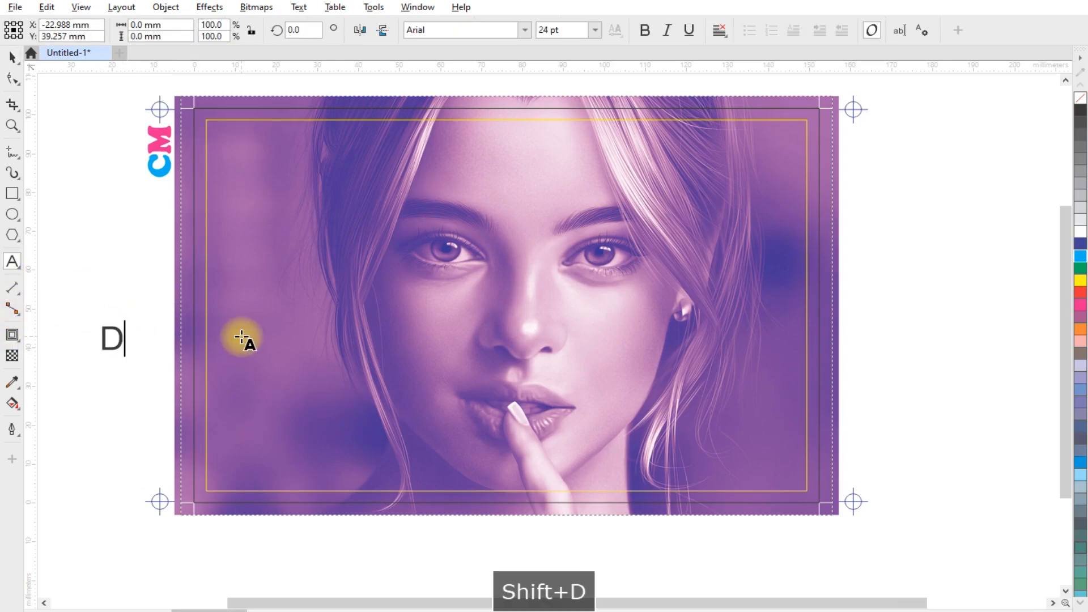
type("uoton")
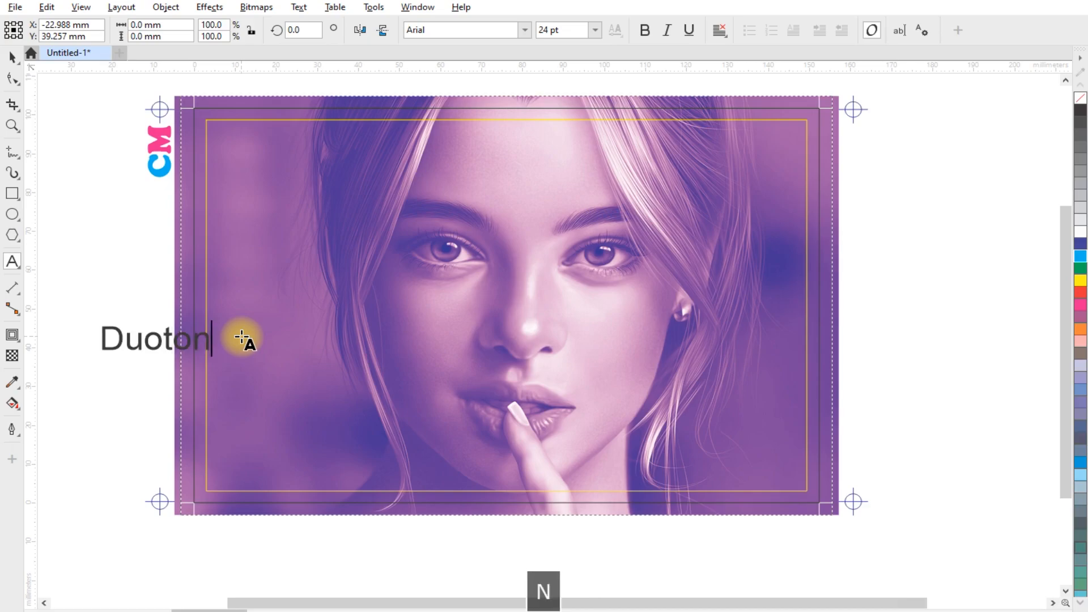
type("e Effect")
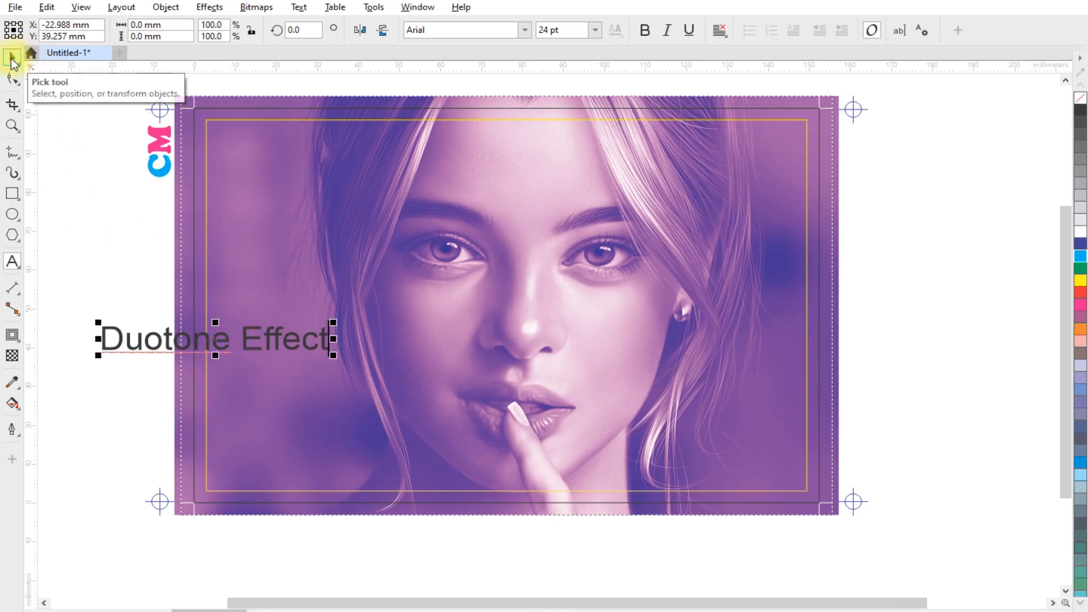
- Set the title's font to Cooper Black and enlarge it to about 46 pt
left_click(10, 59)
left_click(526, 29)
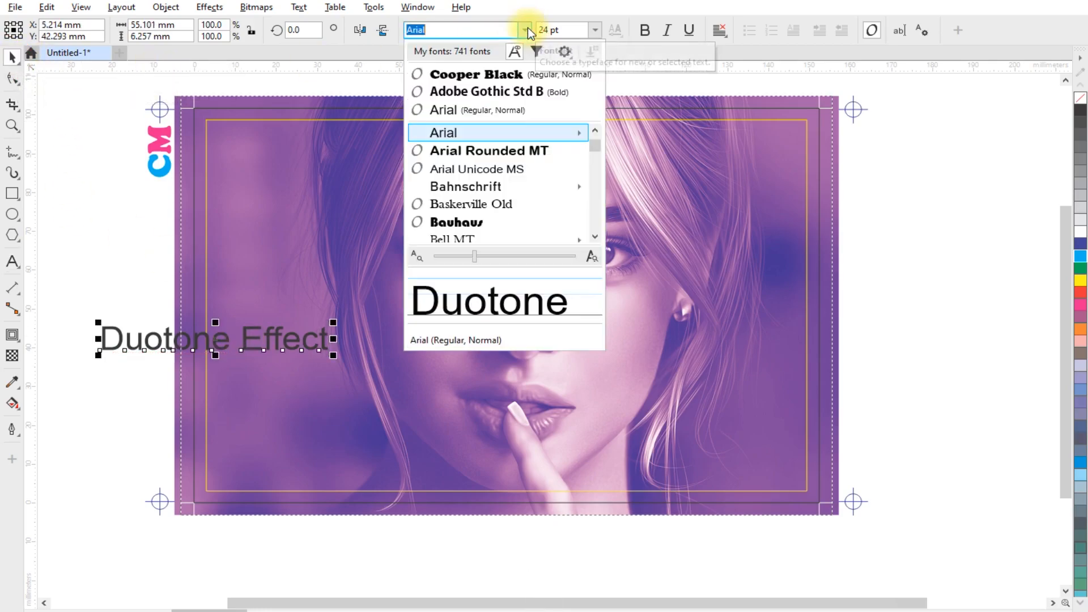
left_click(467, 76)
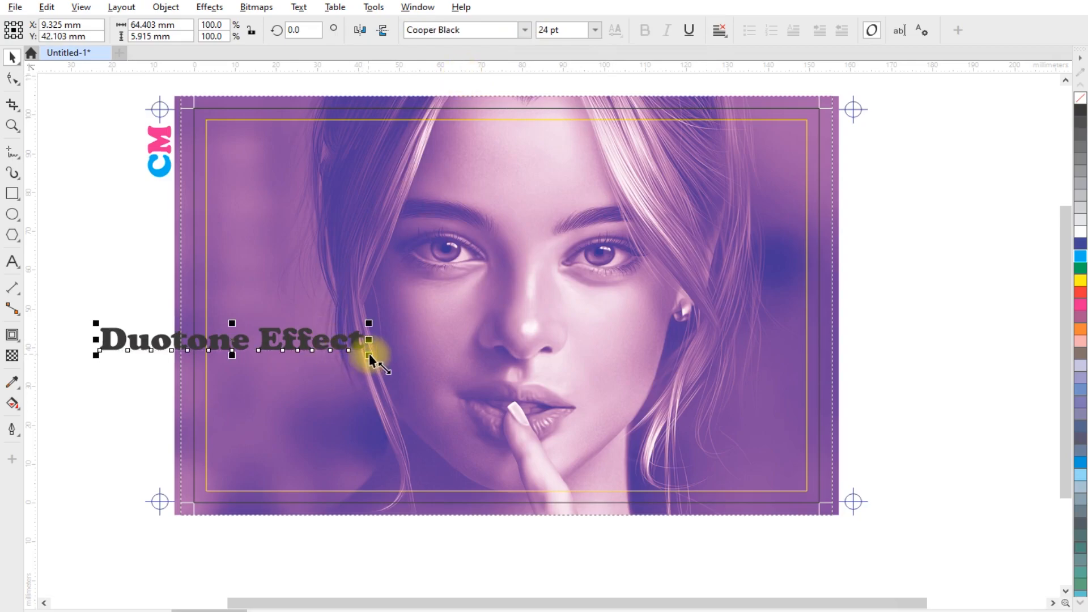
left_click_drag(369, 353, 612, 376)
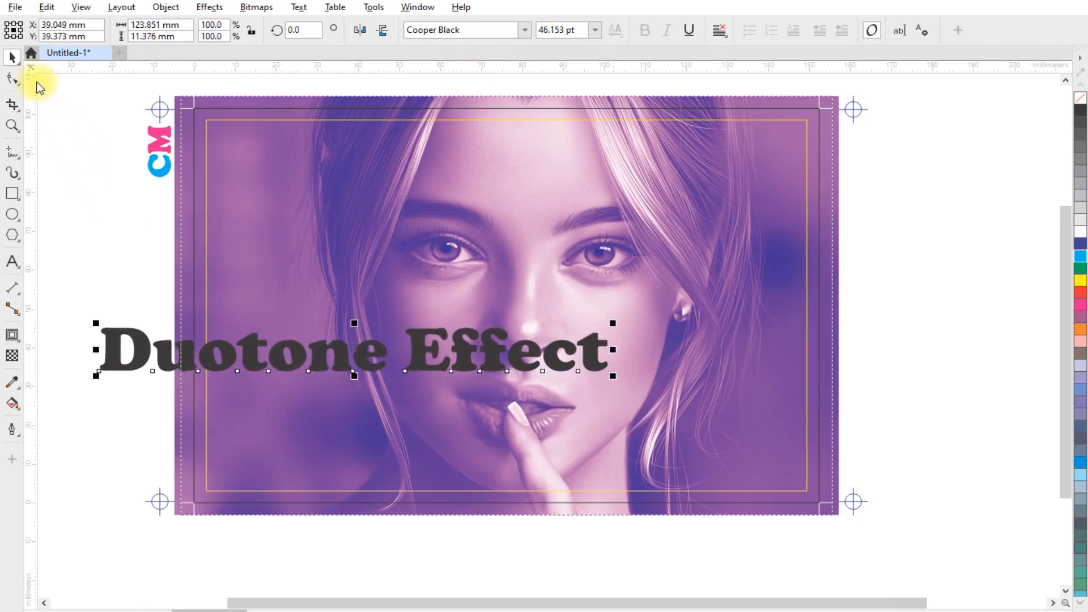
- Center the title horizontally on the image and move it down near the bottom of the page
left_click(10, 59)
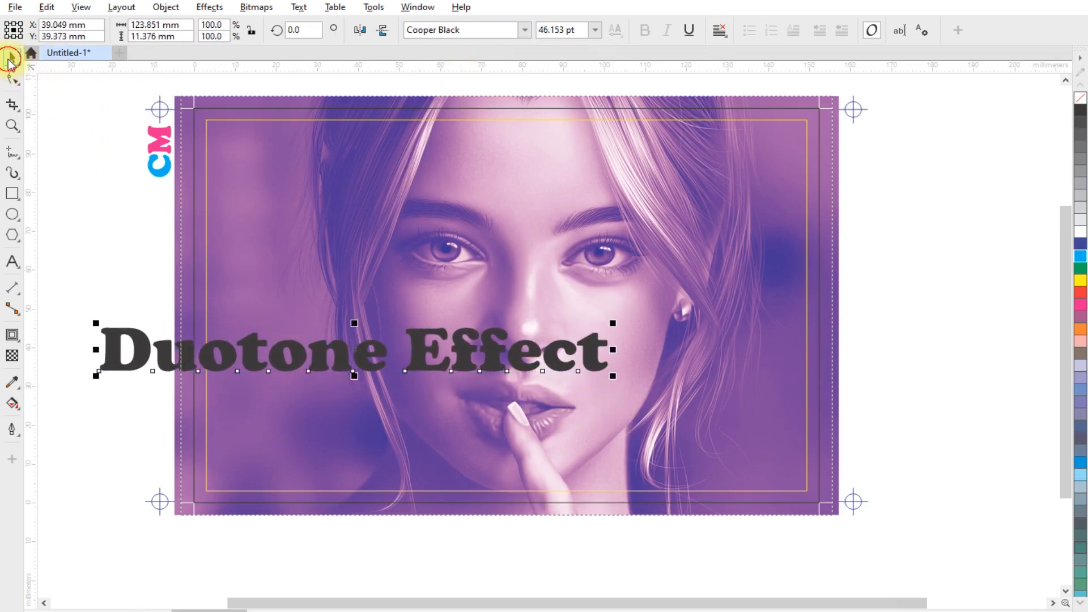
left_click(796, 311, "shift")
key("c")
left_click(895, 295)
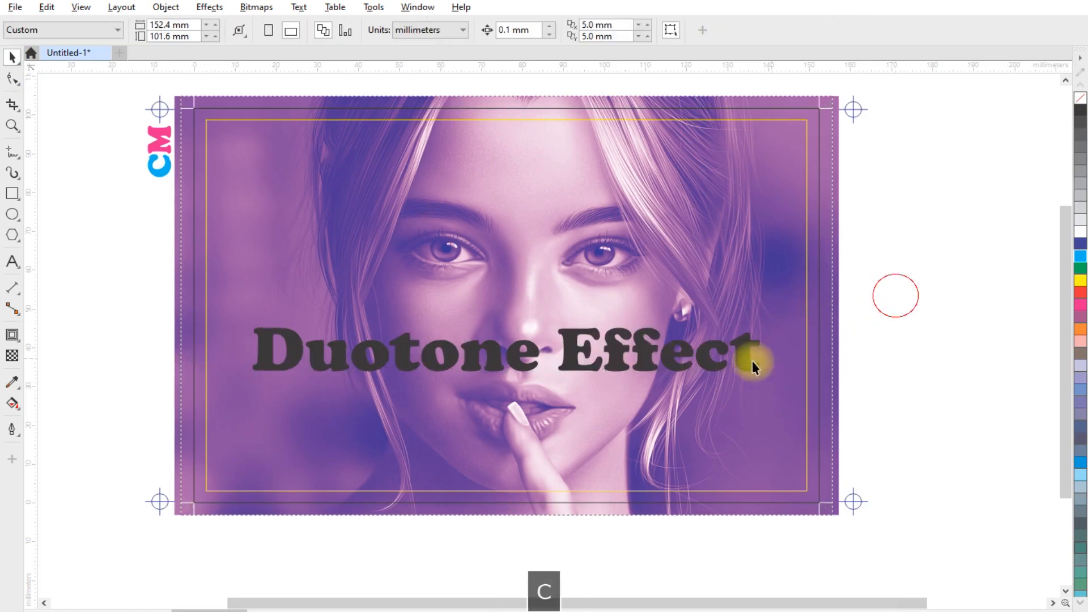
left_click_drag(645, 344, 656, 444)
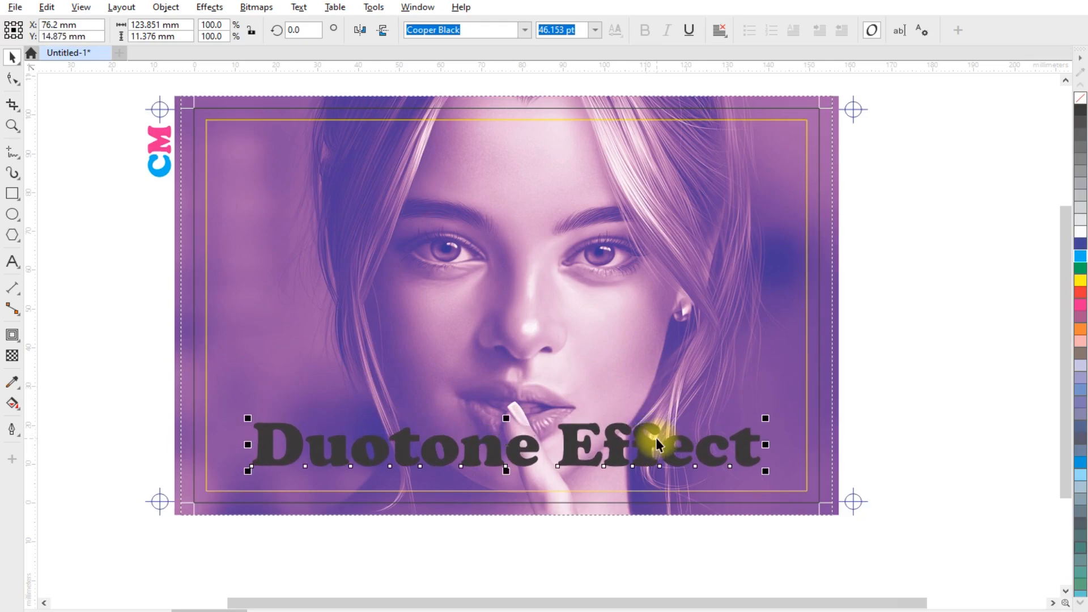
- Fill the title text with cyan
scroll(542, 508, "up", 1)
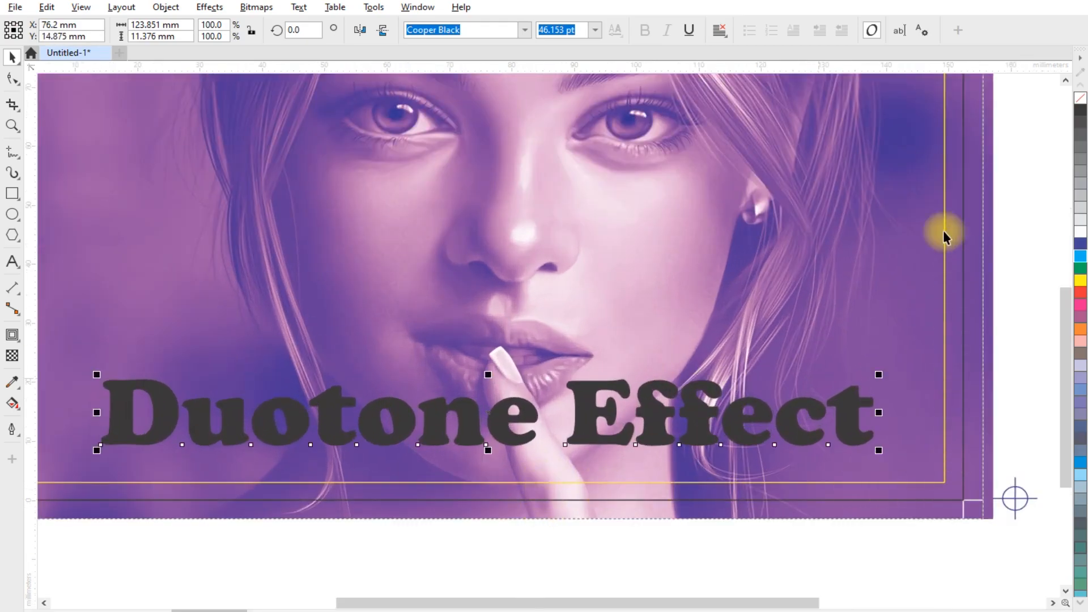
scroll(433, 396, "down", 2)
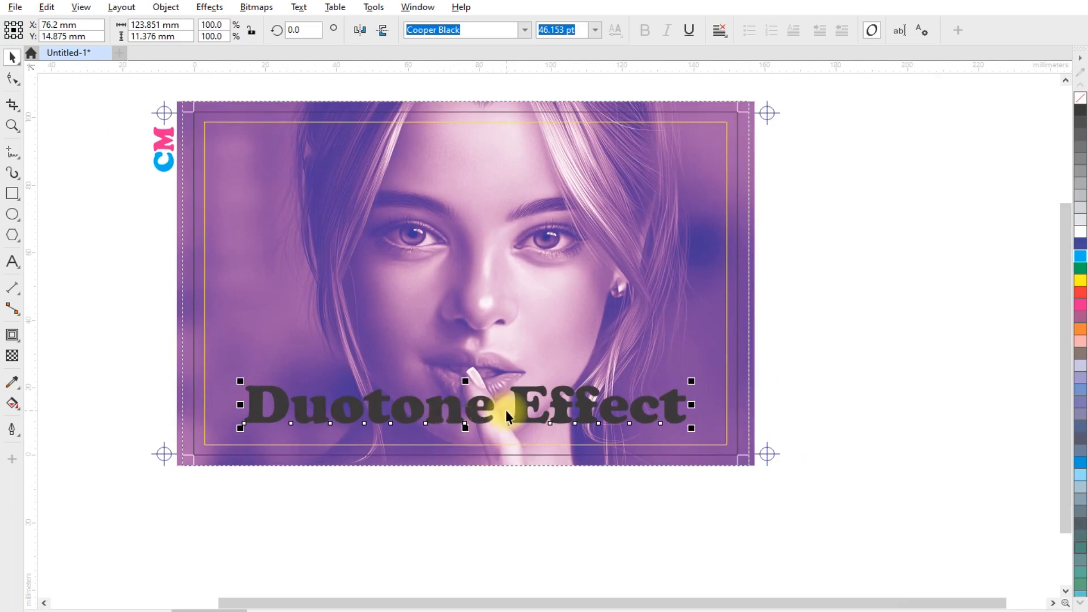
scroll(506, 409, "up", 2)
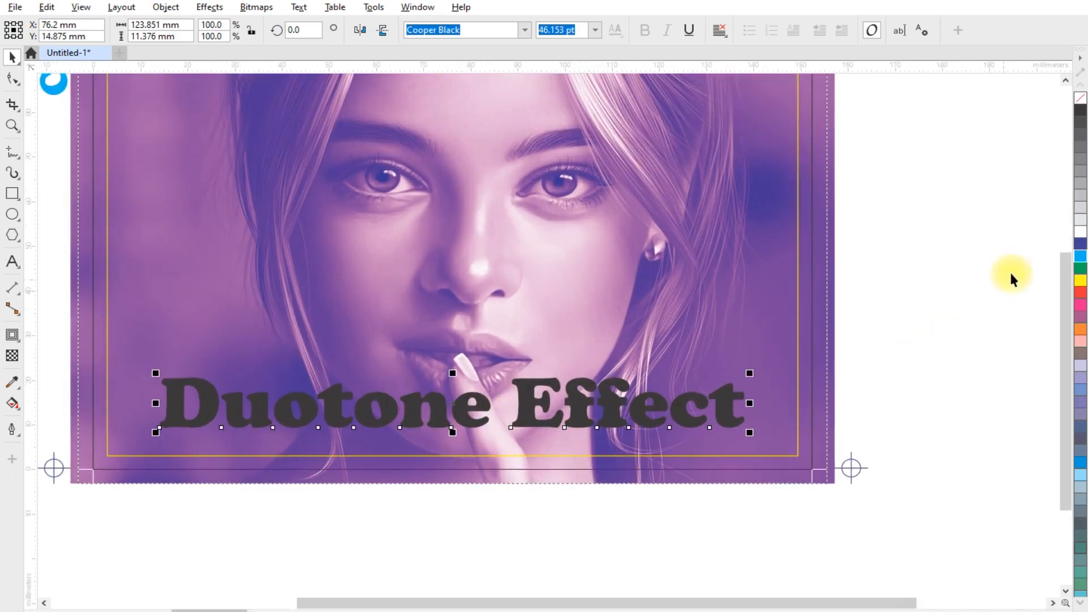
left_click(1081, 256)
scroll(580, 413, "up", 1)
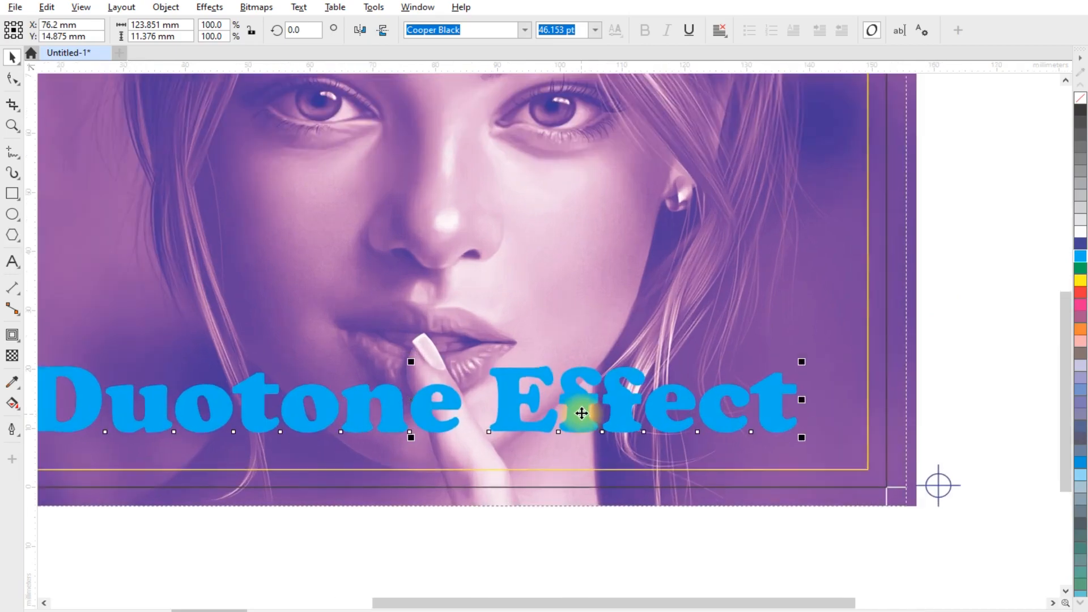
- Apply an outside contour to the title with 2 steps and a 1.5 mm offset
left_click(13, 336)
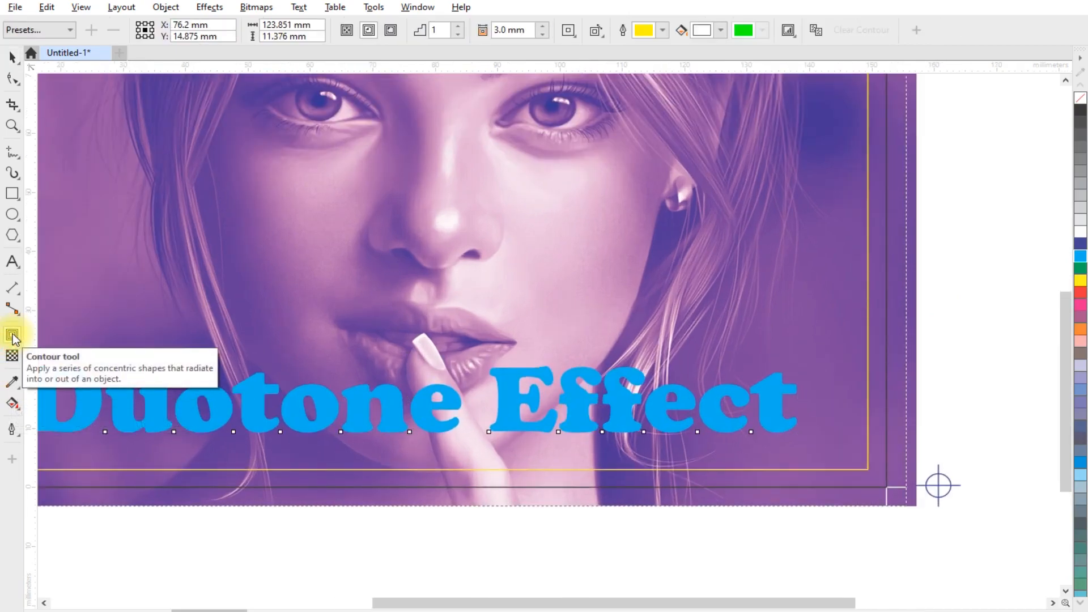
left_click(392, 32)
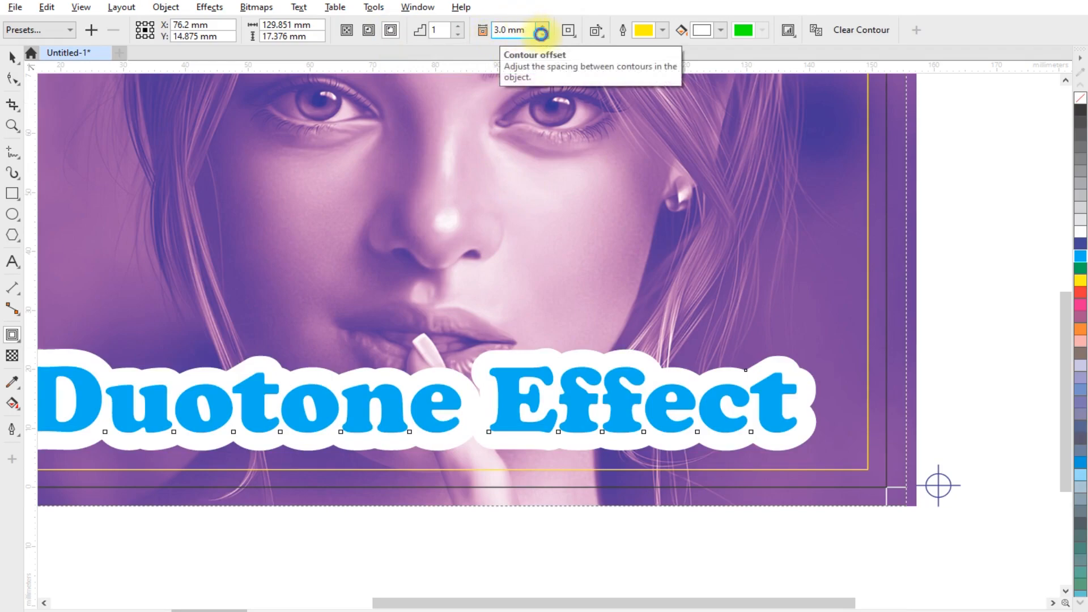
double_click(542, 34)
left_click(542, 34)
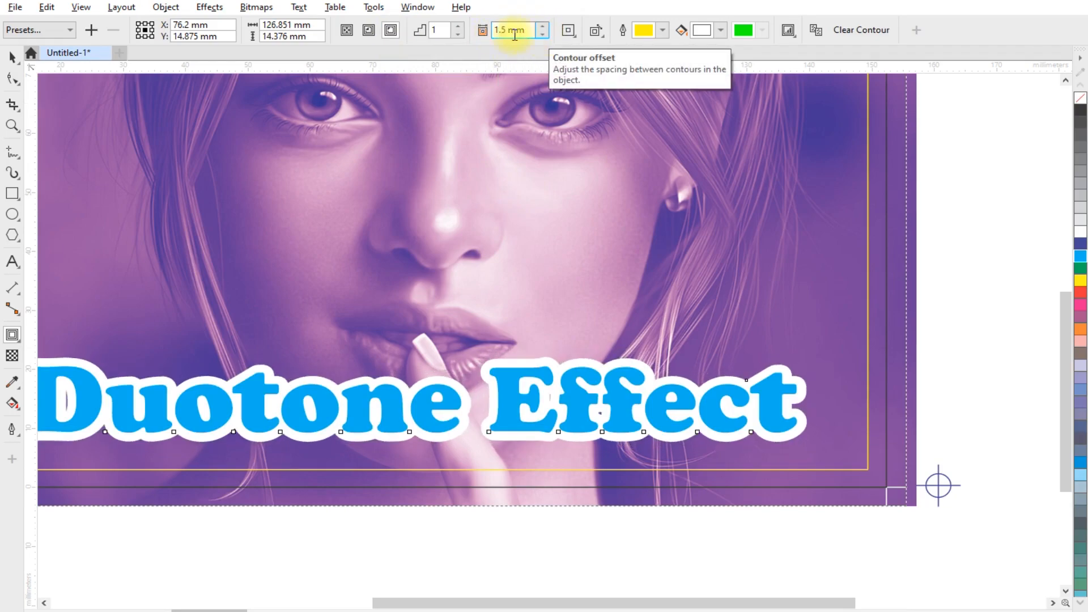
left_click(458, 25)
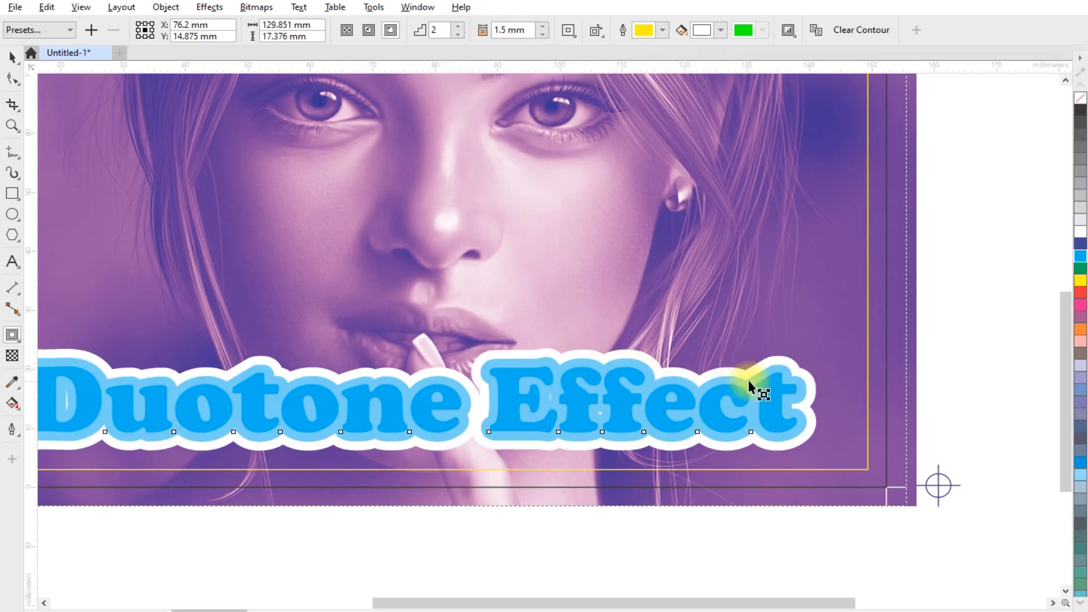
- Break the contour apart from the title and ungroup the contour shapes
right_click(775, 363)
left_click(805, 373)
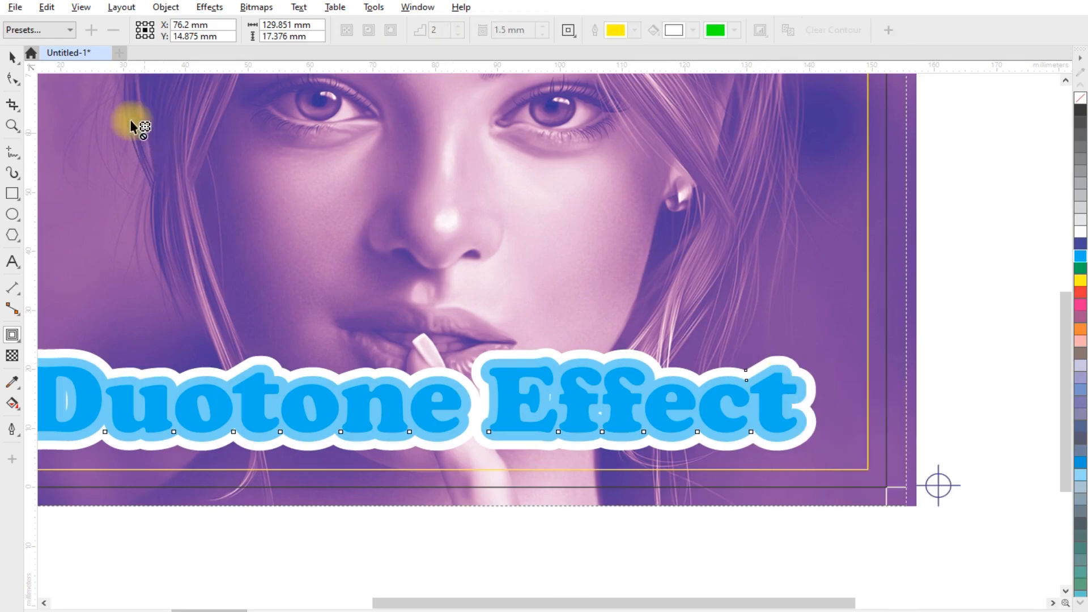
left_click(12, 56)
left_click(949, 260)
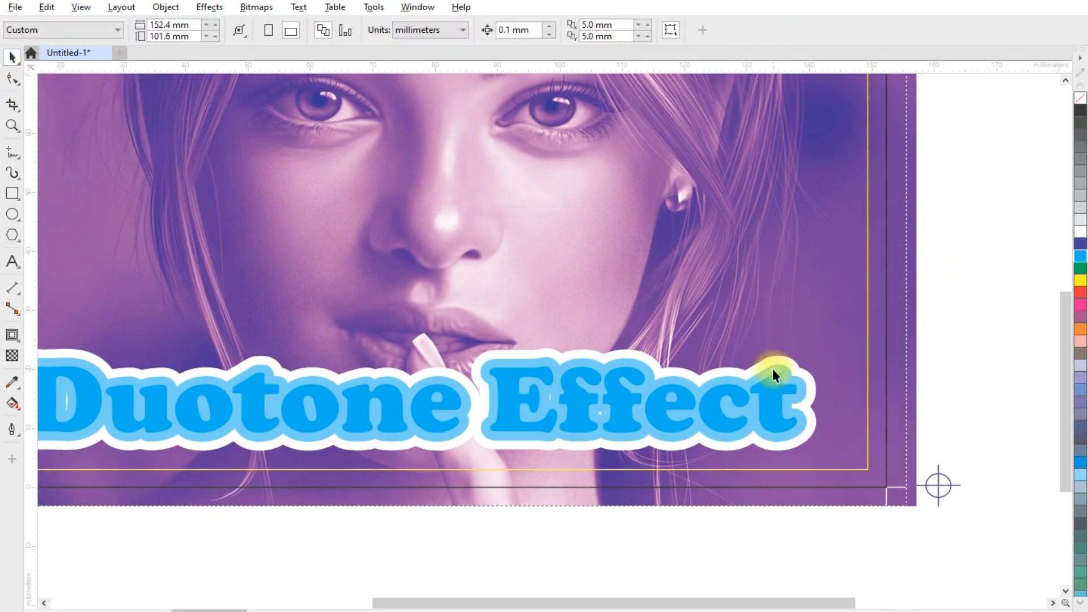
left_click(780, 361)
right_click(787, 362)
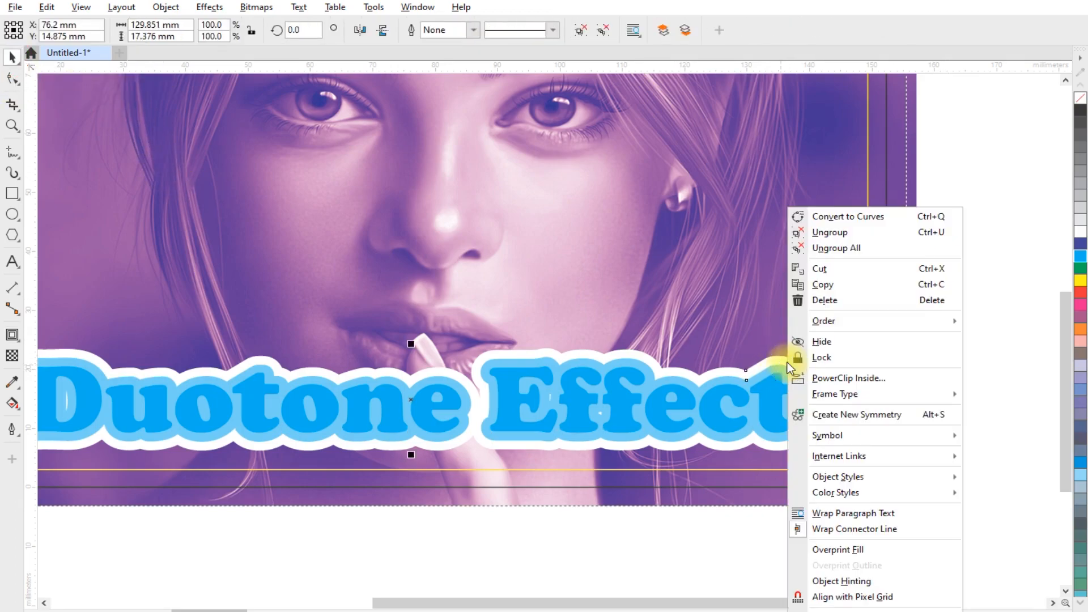
left_click(840, 232)
key("Escape")
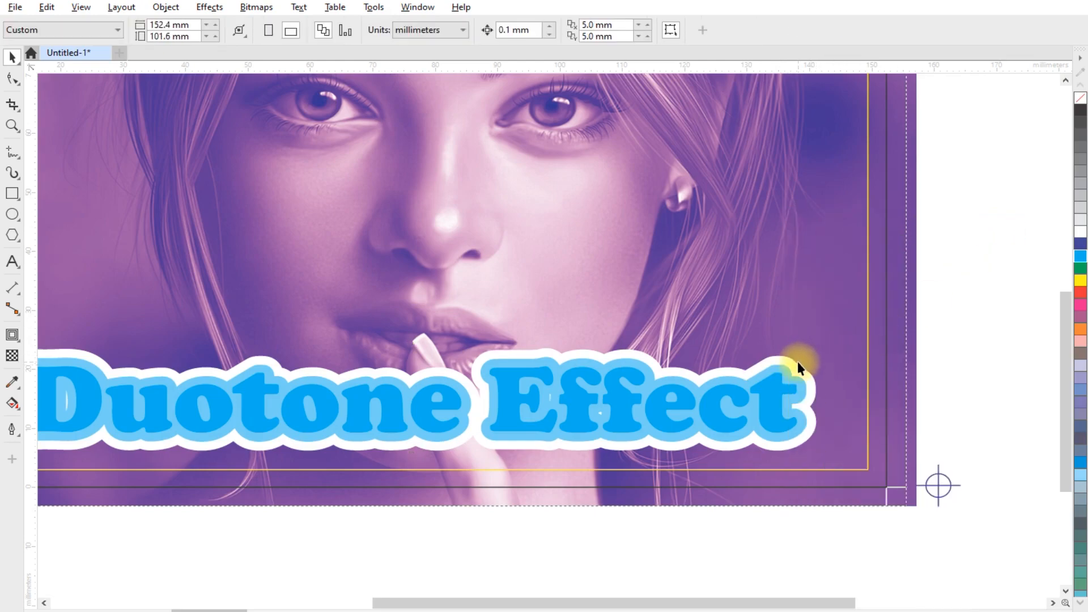
- Fill the outer contour ring with pink
left_click(790, 367)
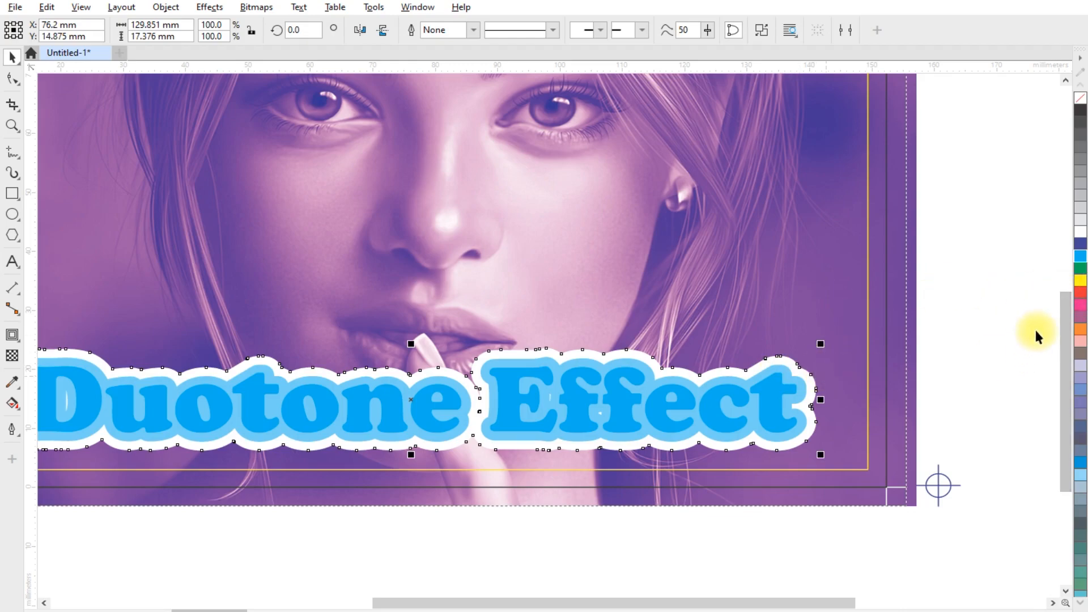
left_click(1080, 309)
left_click(956, 346)
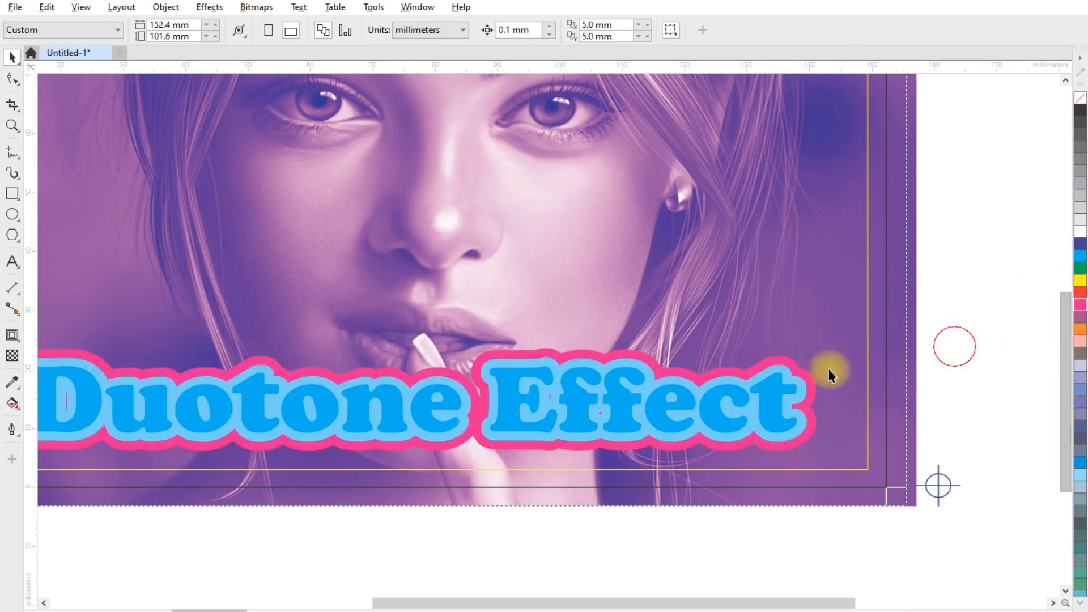
- Fill the inner contour ring with white
left_click(797, 379)
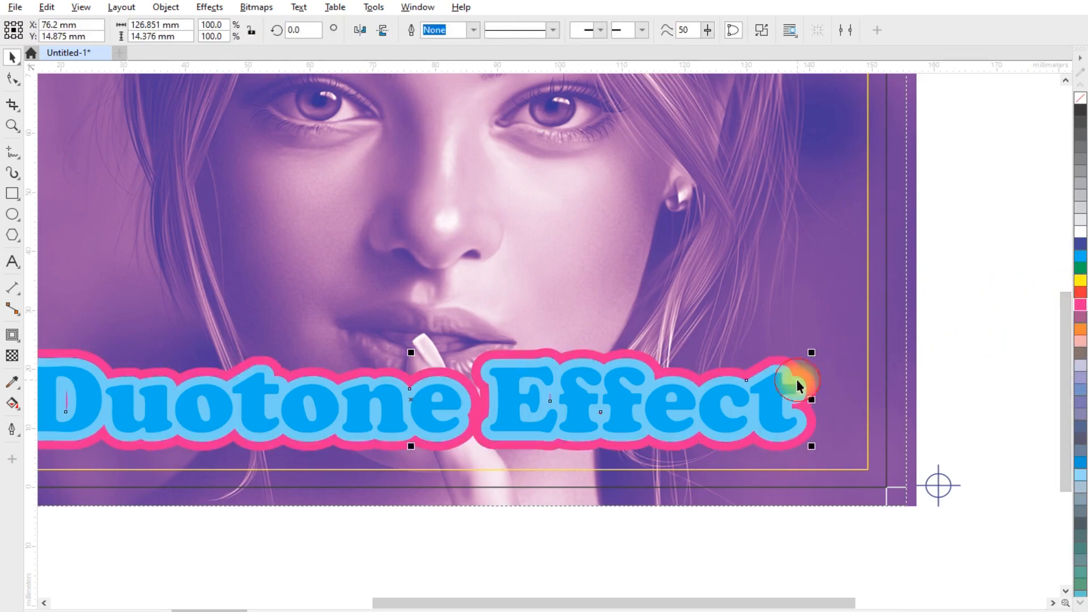
left_click(1079, 231)
left_click(955, 290)
scroll(593, 297, "down", 4)
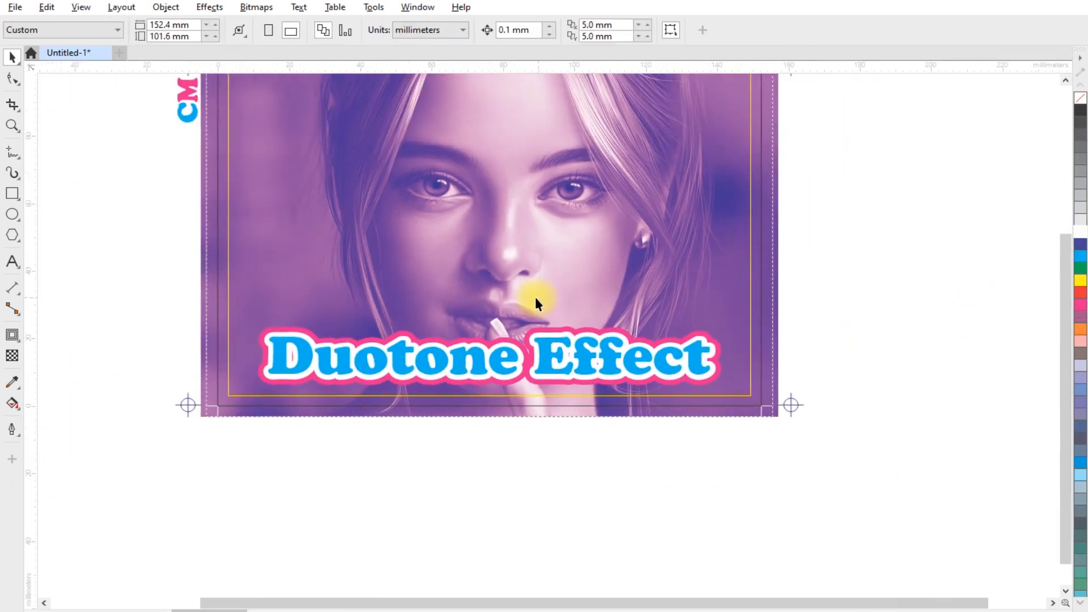
scroll(424, 406, "down", 3)
scroll(460, 250, "up", 4)
- Delete the safe-margin rectangle and its contour
left_click(331, 133)
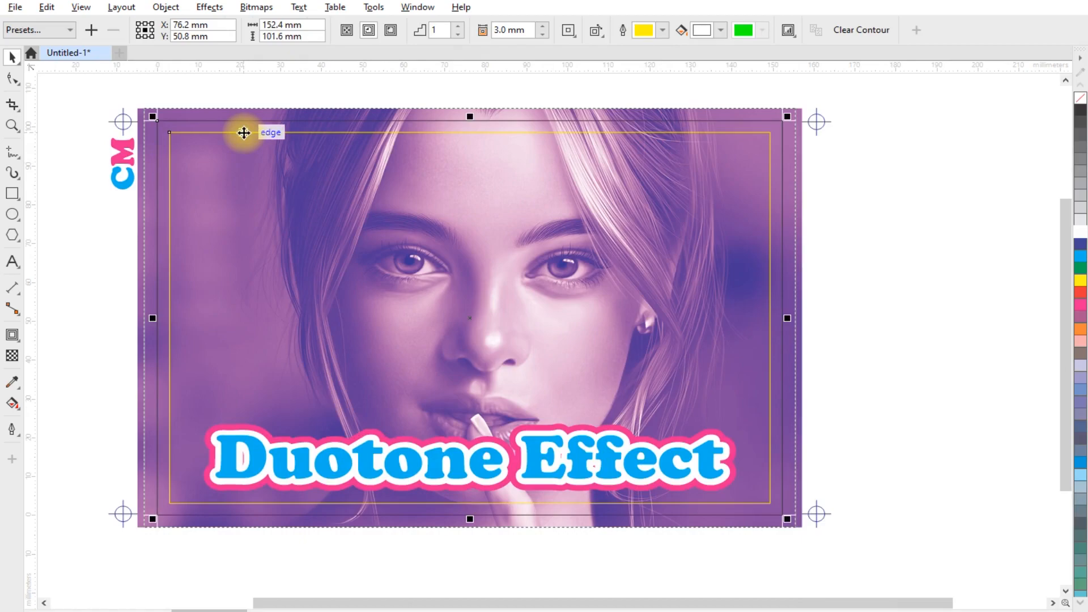
key("Delete")
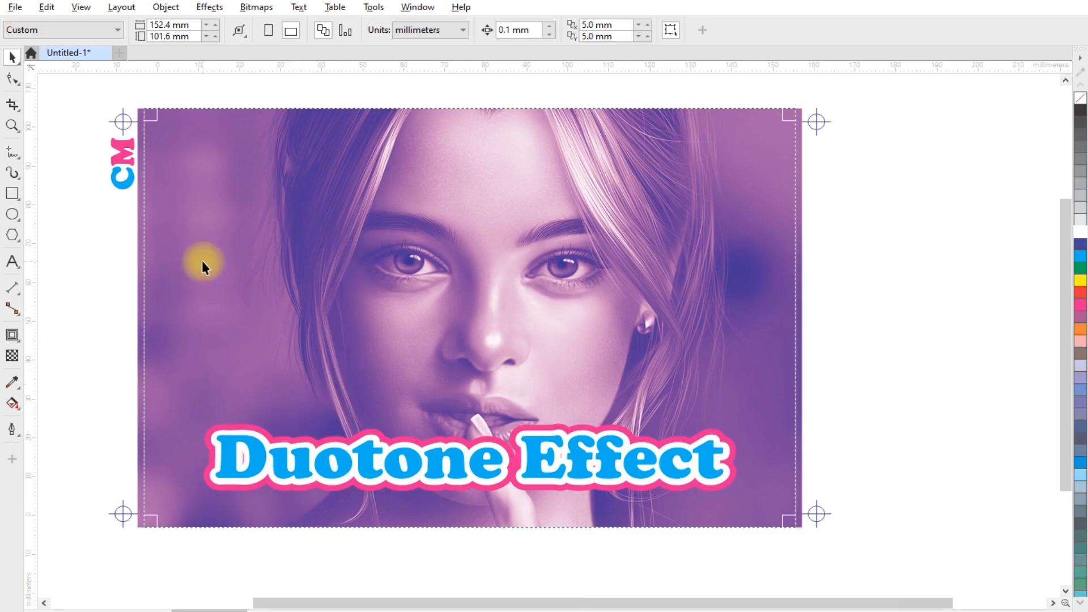
- Select all objects and review the layout in Print Preview
left_click_drag(81, 86, 900, 577)
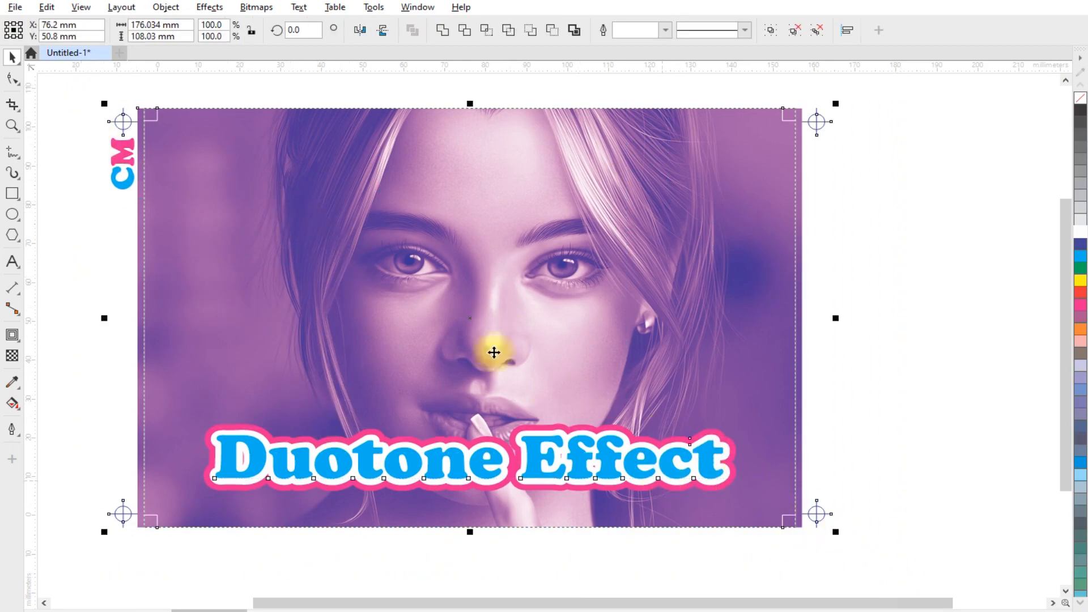
left_click(17, 8)
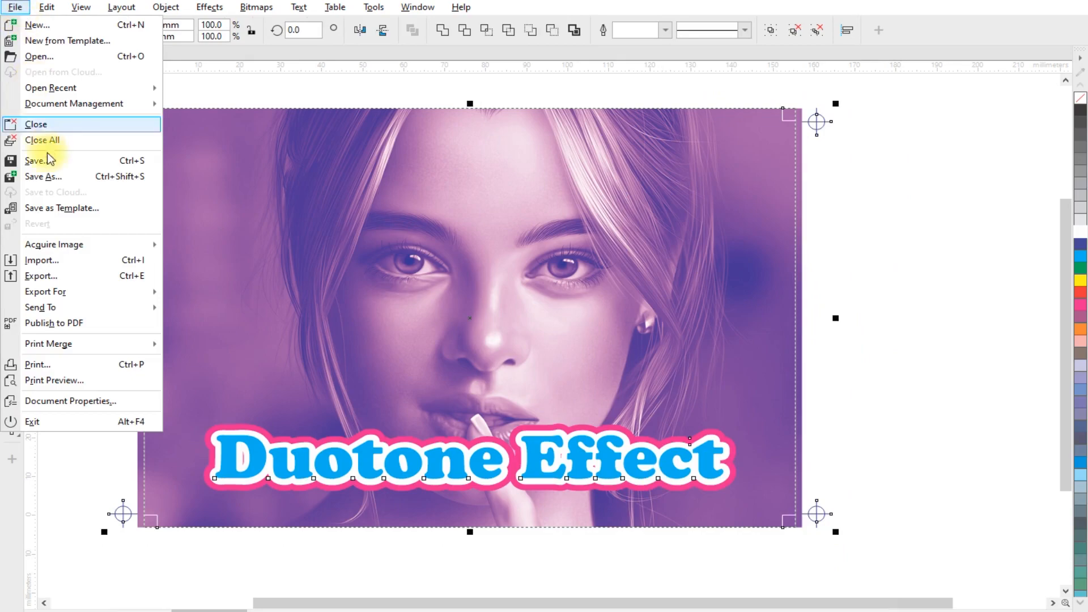
mouse_move(73, 296)
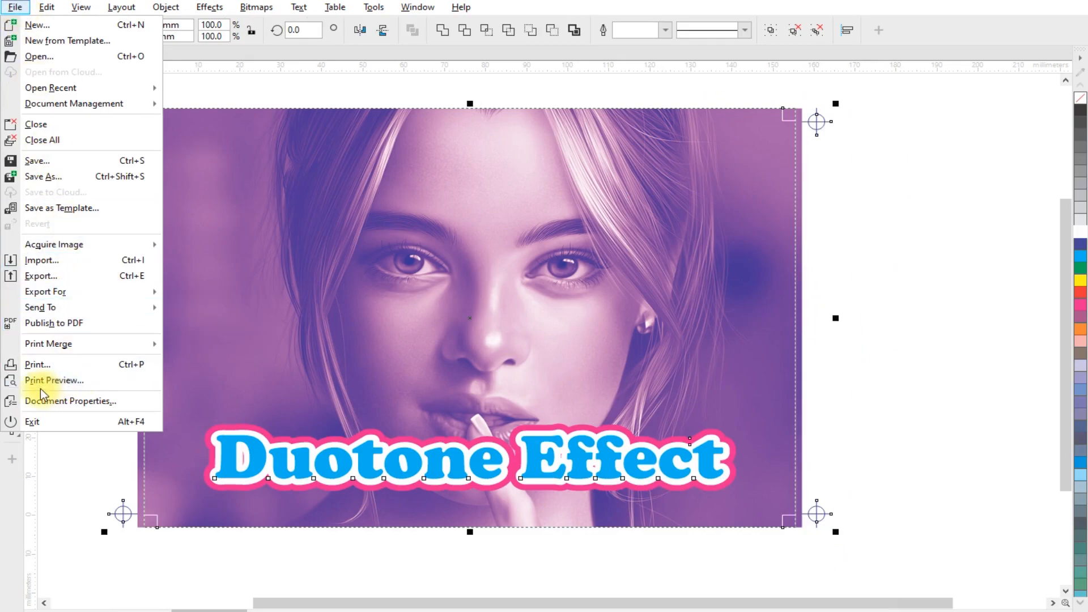
left_click(108, 380)
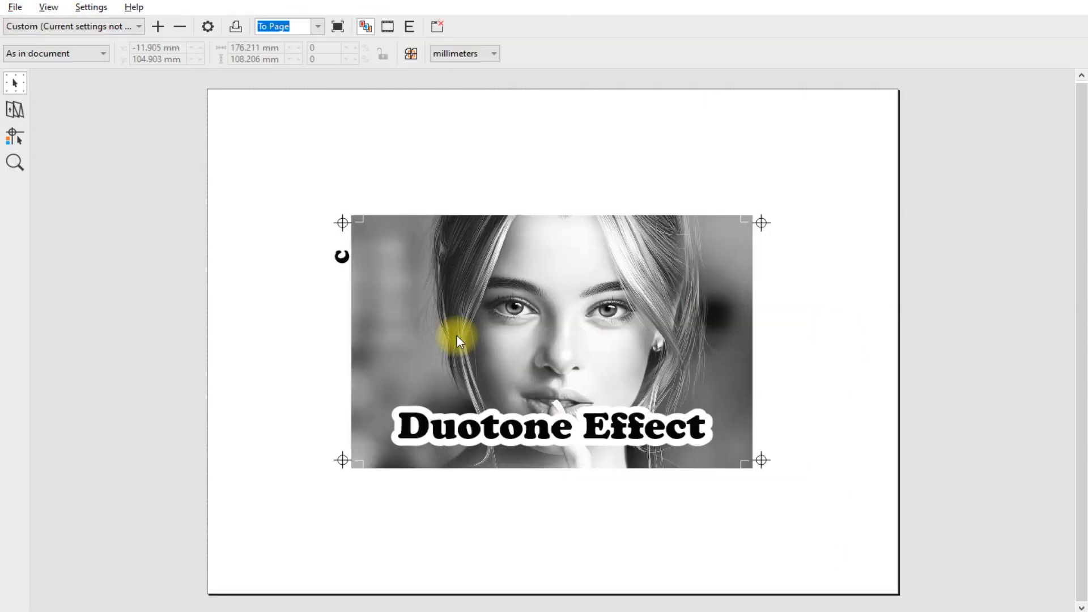
scroll(649, 408, "up", 2)
scroll(589, 370, "down", 1)
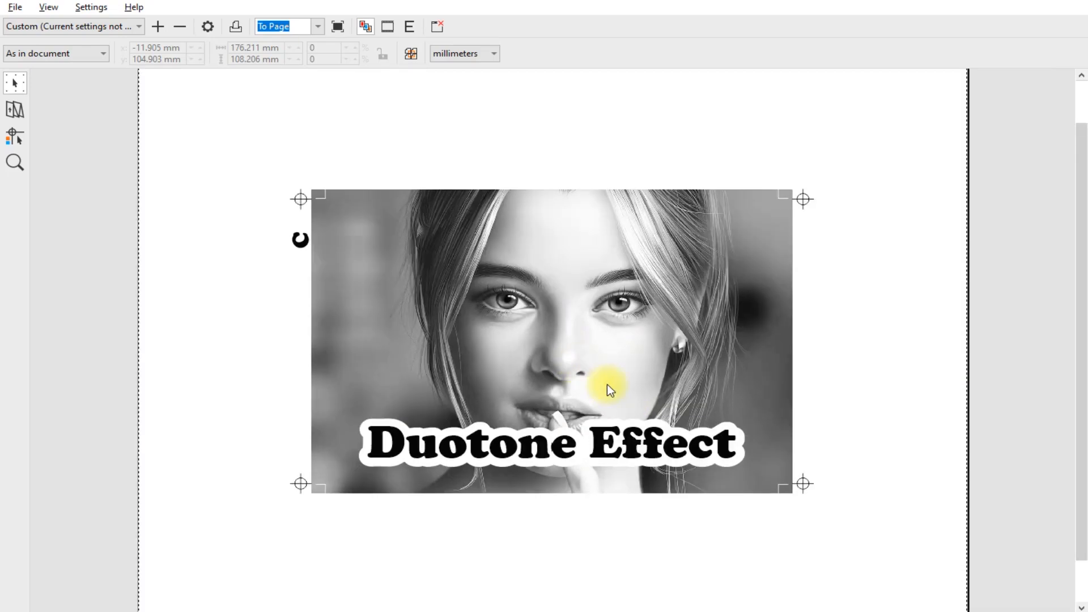
scroll(604, 381, "up", 1)
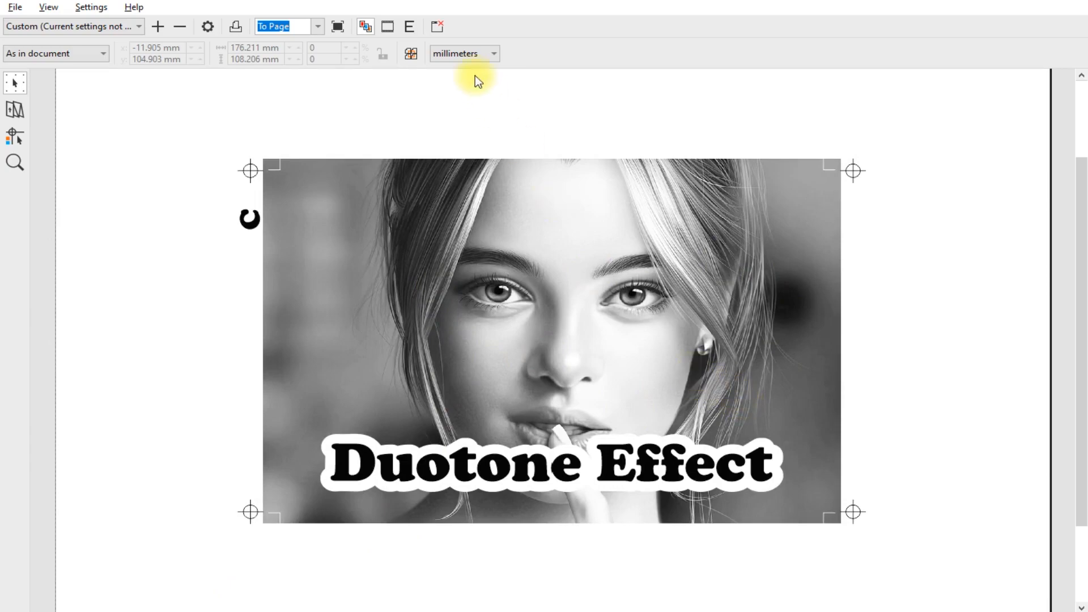
left_click(437, 27)
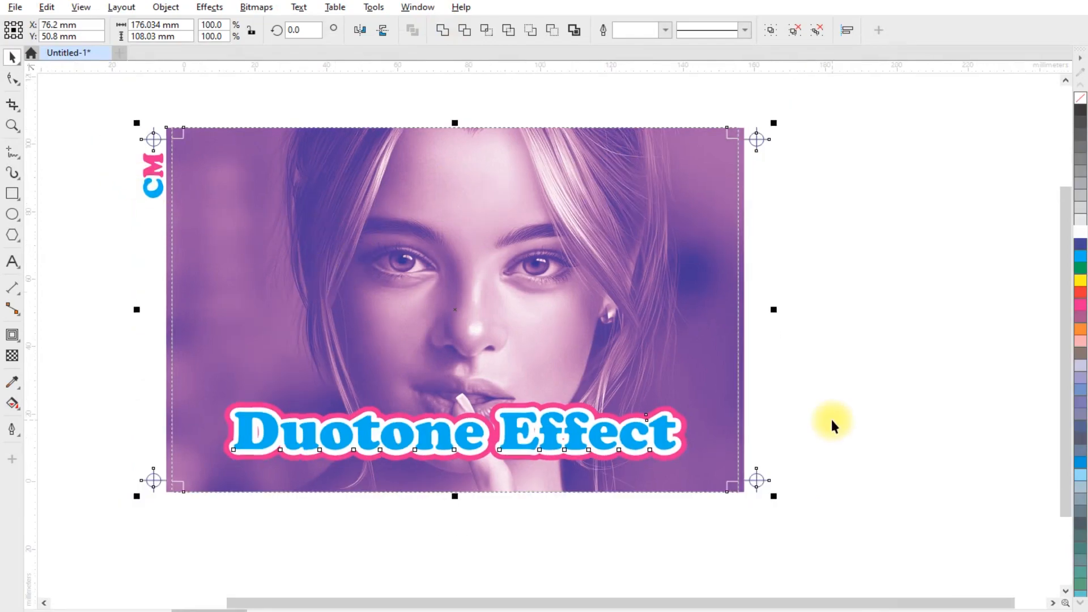
- Export the selected artwork as a JPEG named "print" into the Desktop folder "2"
left_click_drag(99, 106, 834, 536)
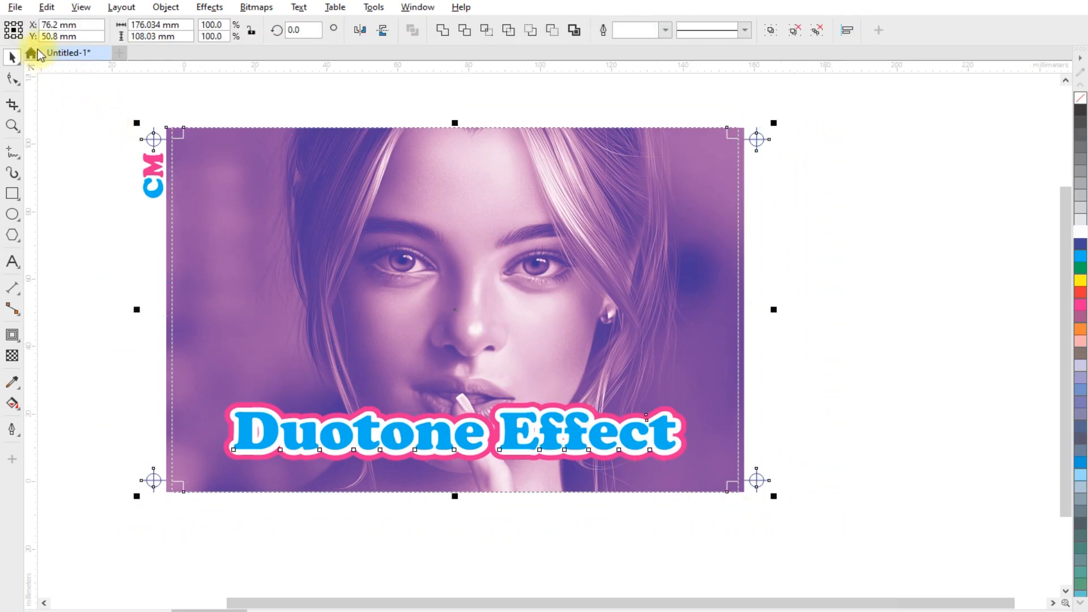
left_click(15, 7)
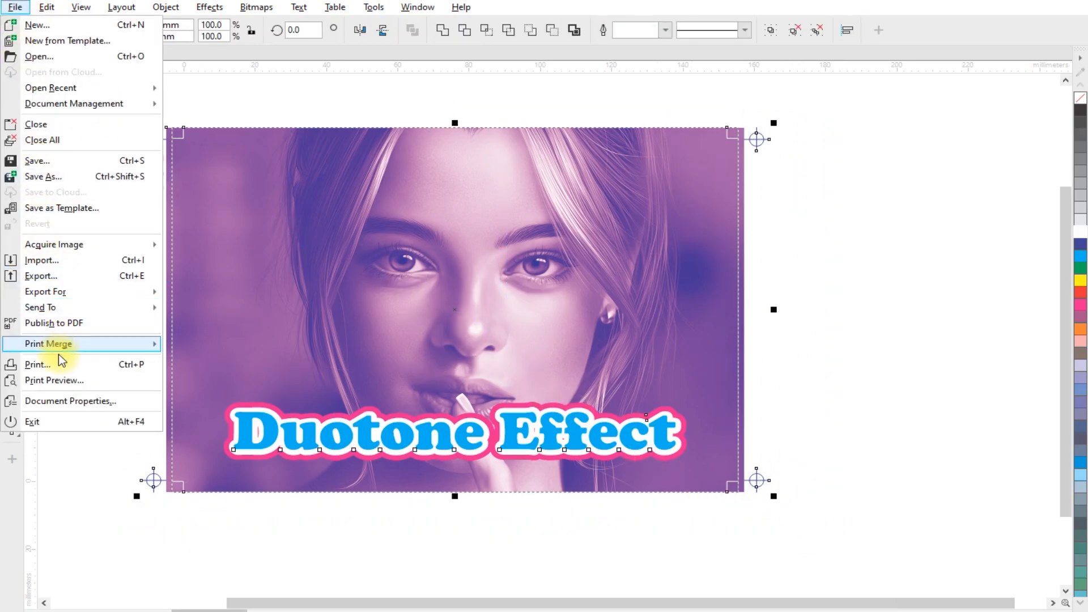
left_click(48, 277)
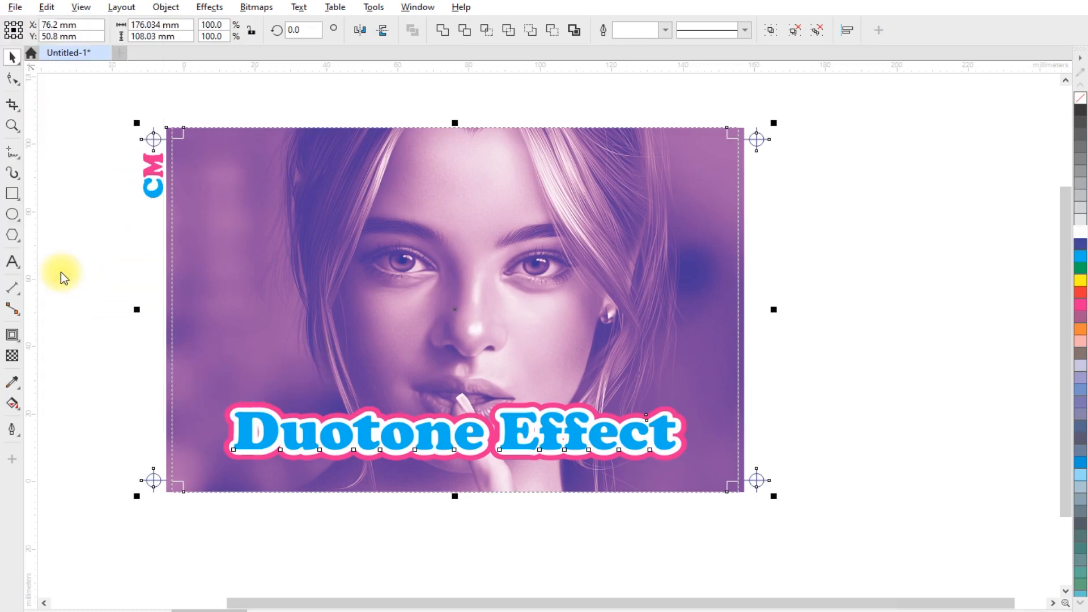
left_click_drag(422, 57, 429, 56)
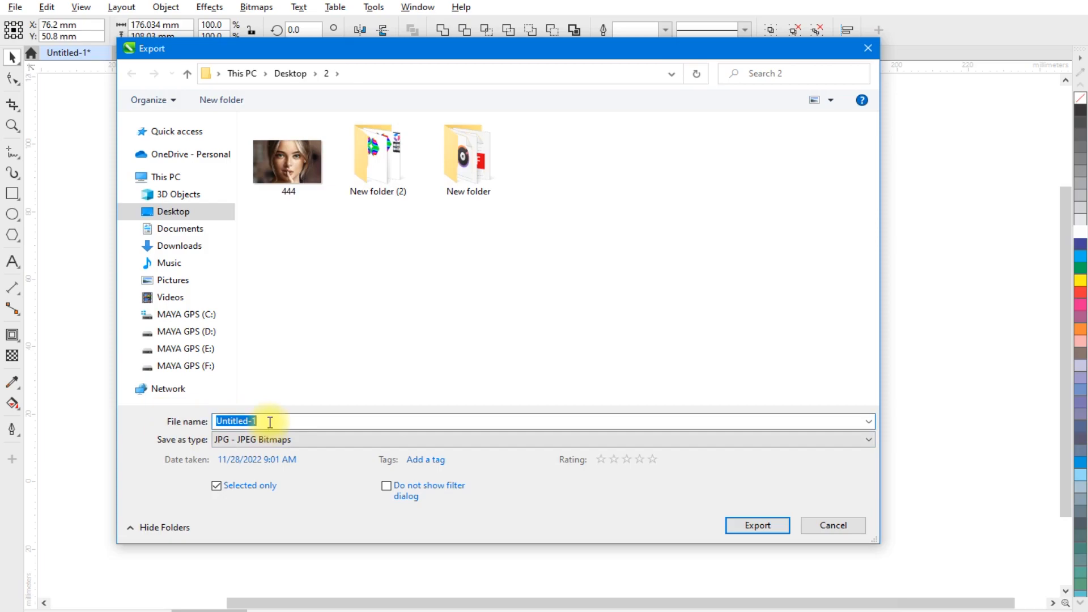
type("print")
left_click(752, 527)
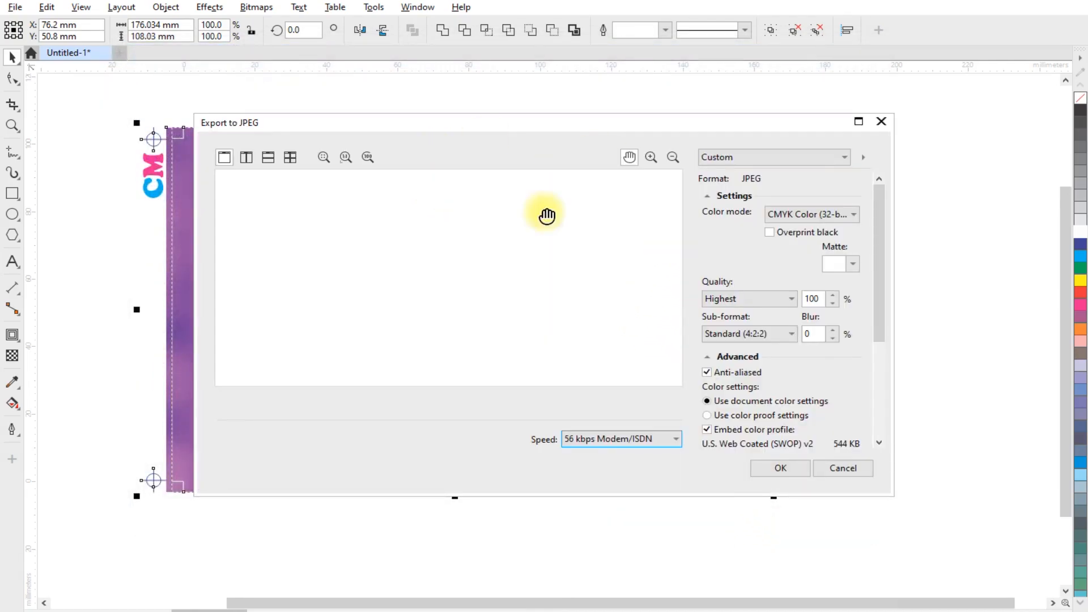
- Set the JPEG export colour mode to CMYK Color (32-bit), enable Maintain size, and confirm the export
left_click_drag(716, 126, 672, 122)
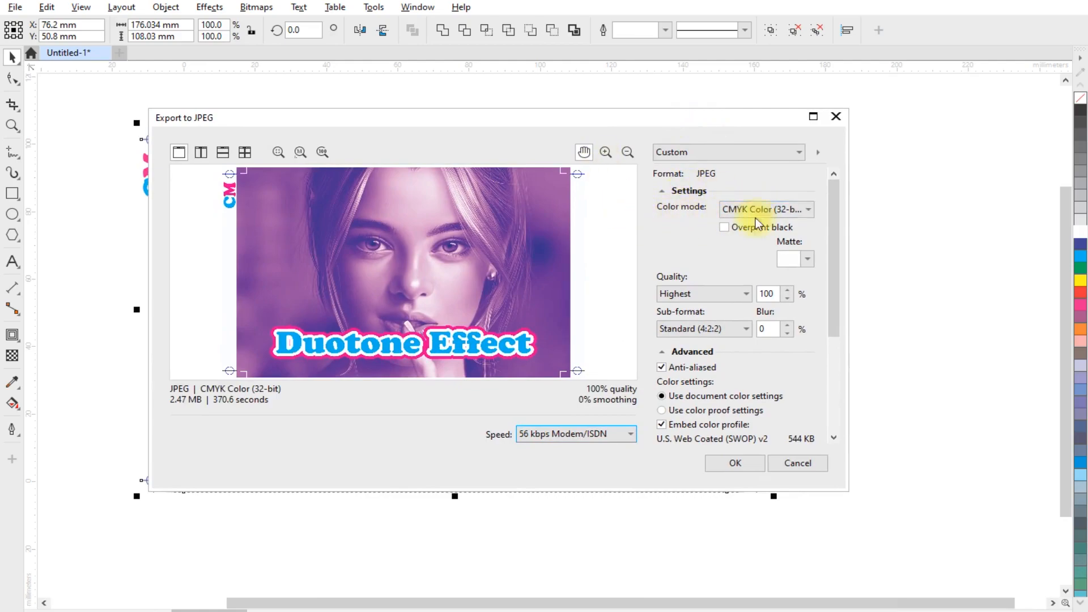
left_click(808, 209)
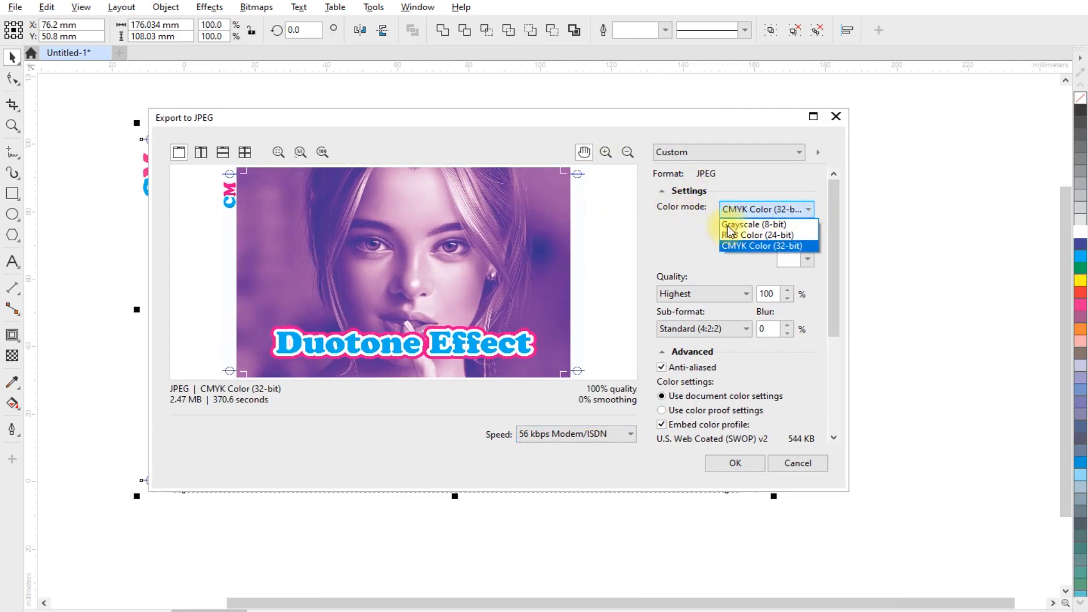
left_click(743, 248)
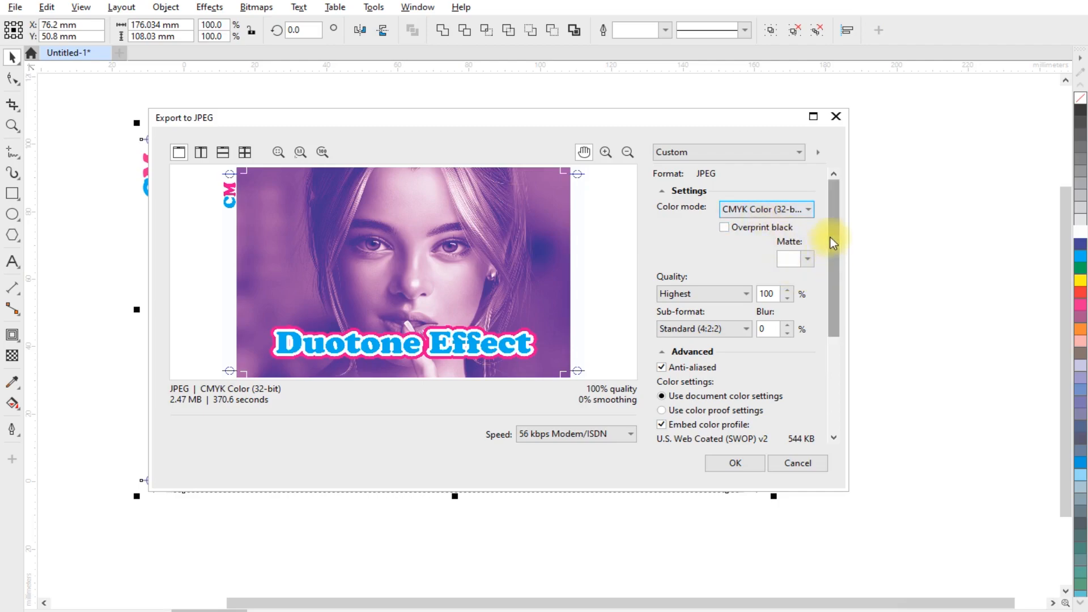
scroll(838, 281, "down", 2)
scroll(838, 280, "down", 2)
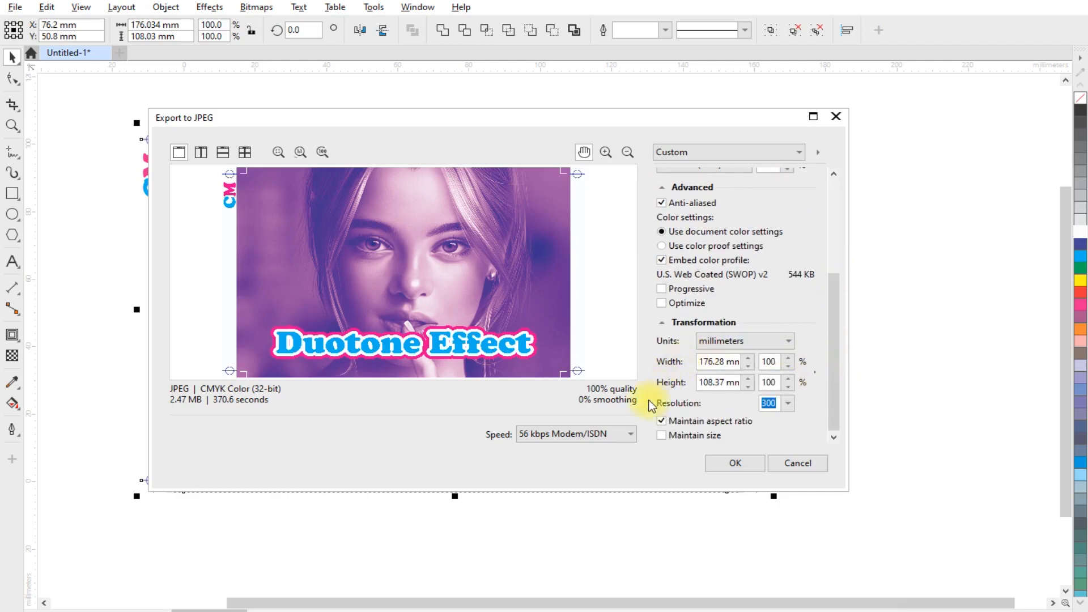
left_click(661, 435)
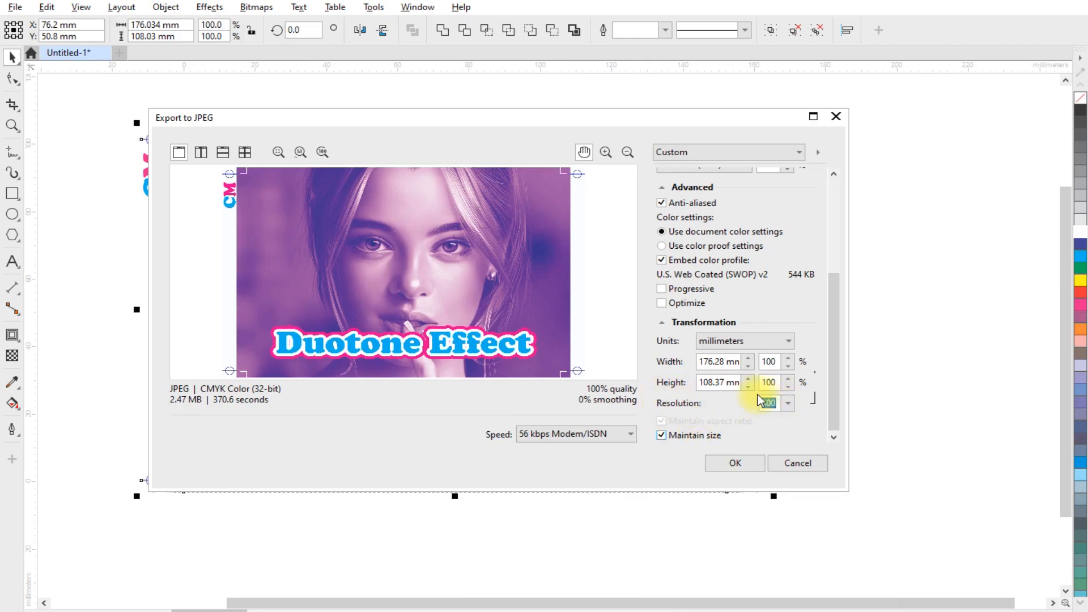
left_click(736, 464)
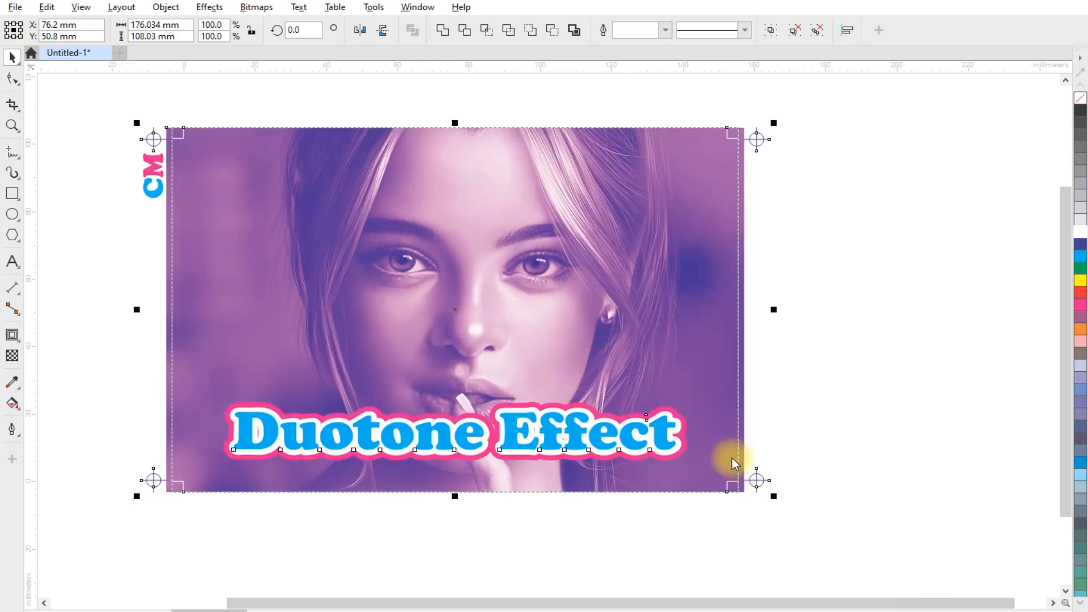
- Import the exported "print" JPEG from the Desktop folder "2" and place it below the layout to check it
left_click(804, 331)
scroll(358, 222, "down", 3)
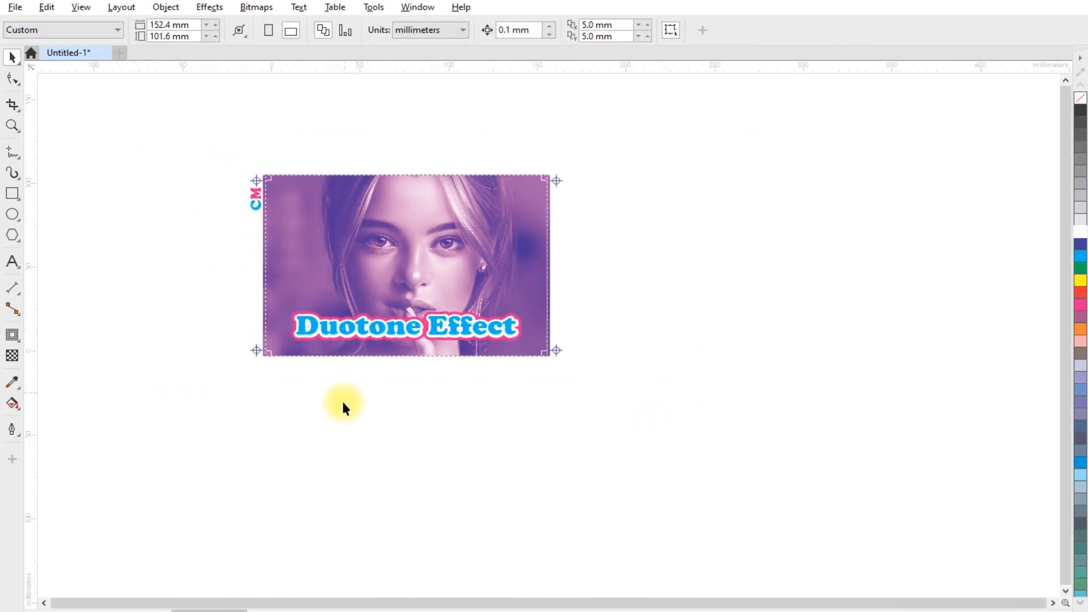
scroll(505, 223, "down", 1)
scroll(425, 437, "up", 2)
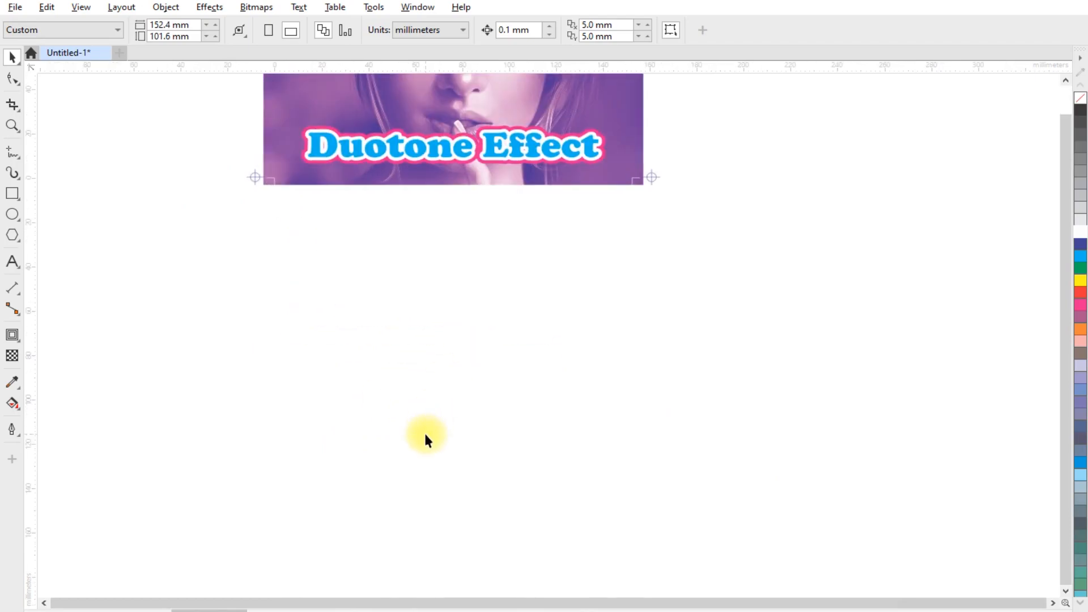
right_click(300, 307)
left_click(356, 382)
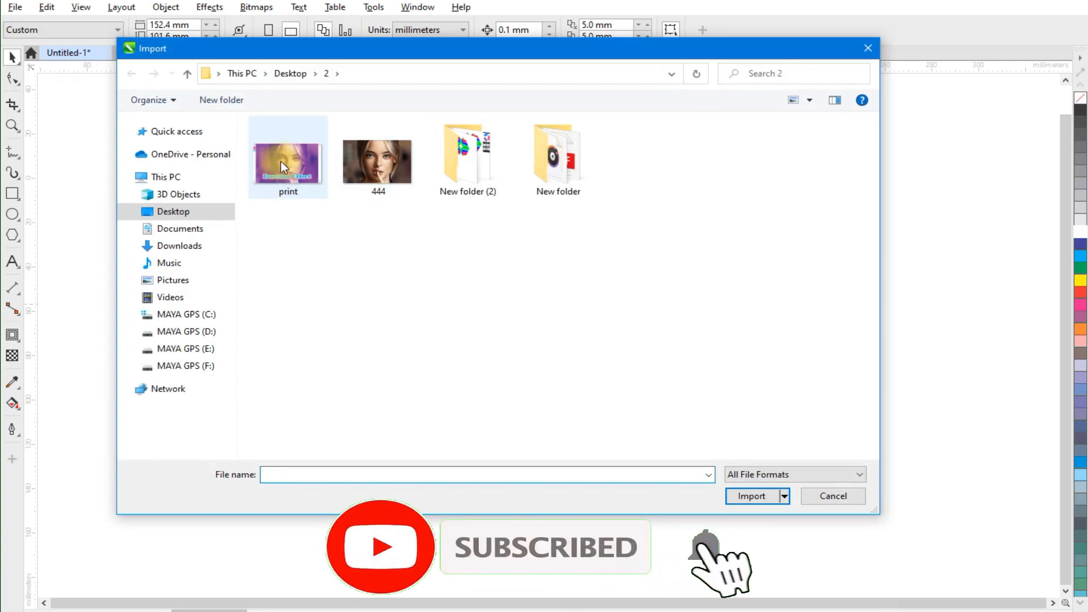
double_click(278, 166)
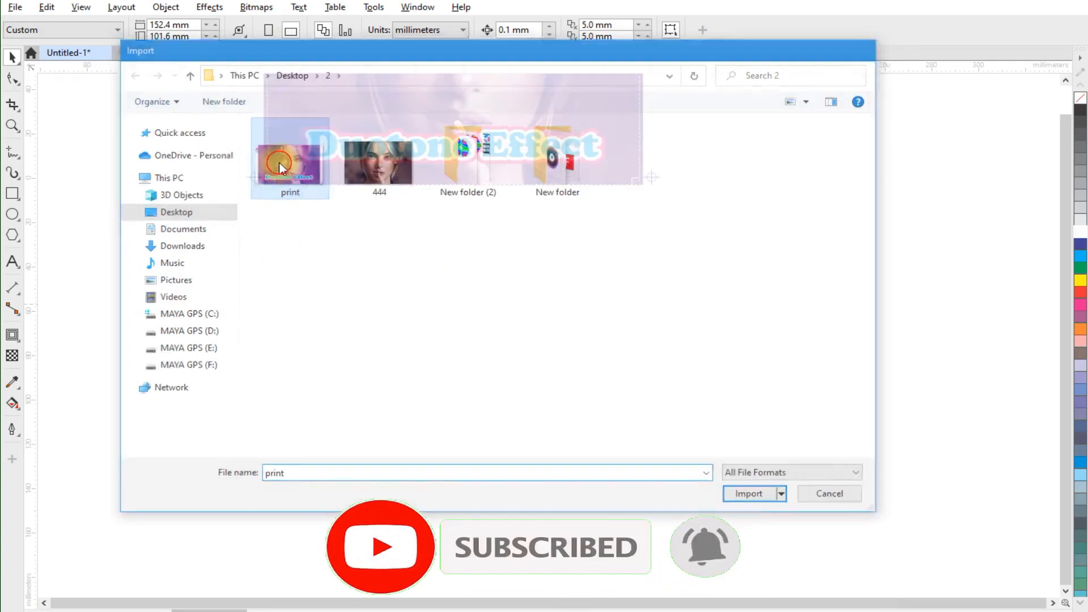
left_click(258, 236)
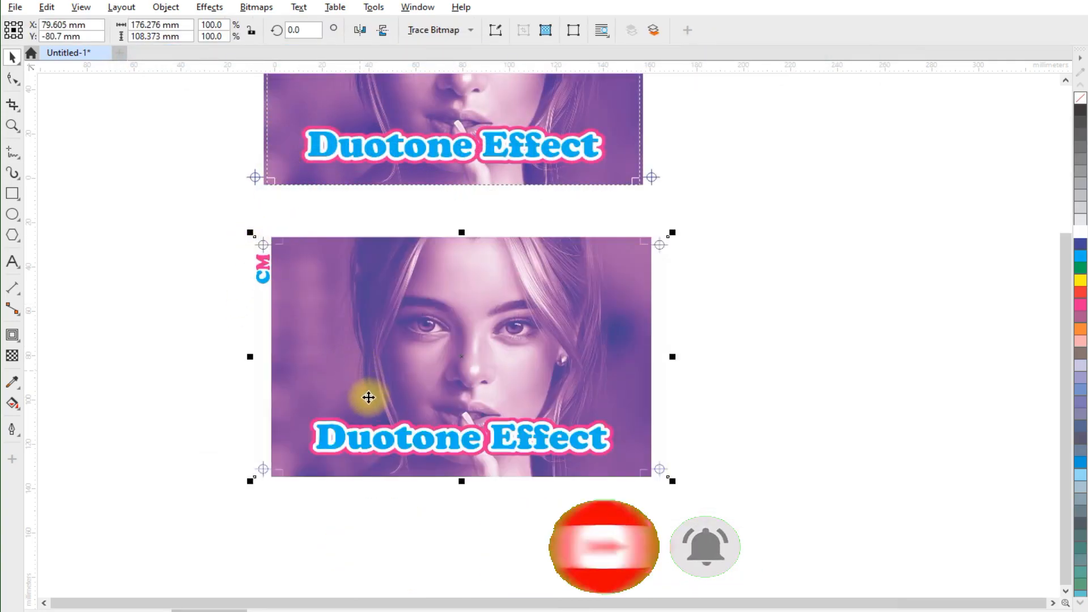
scroll(365, 393, "up", 2)
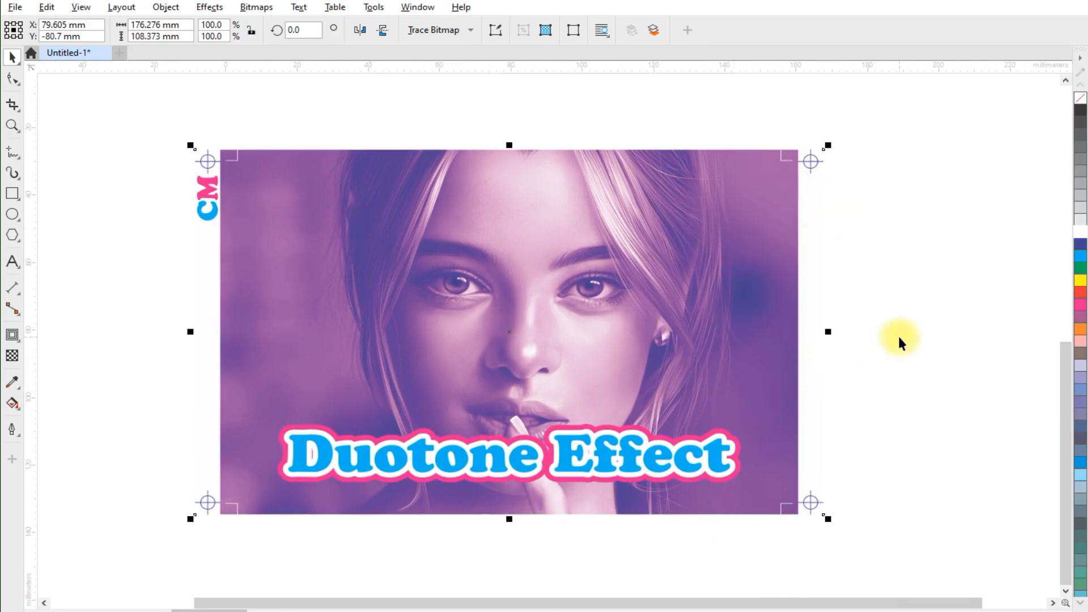
left_click(871, 345)
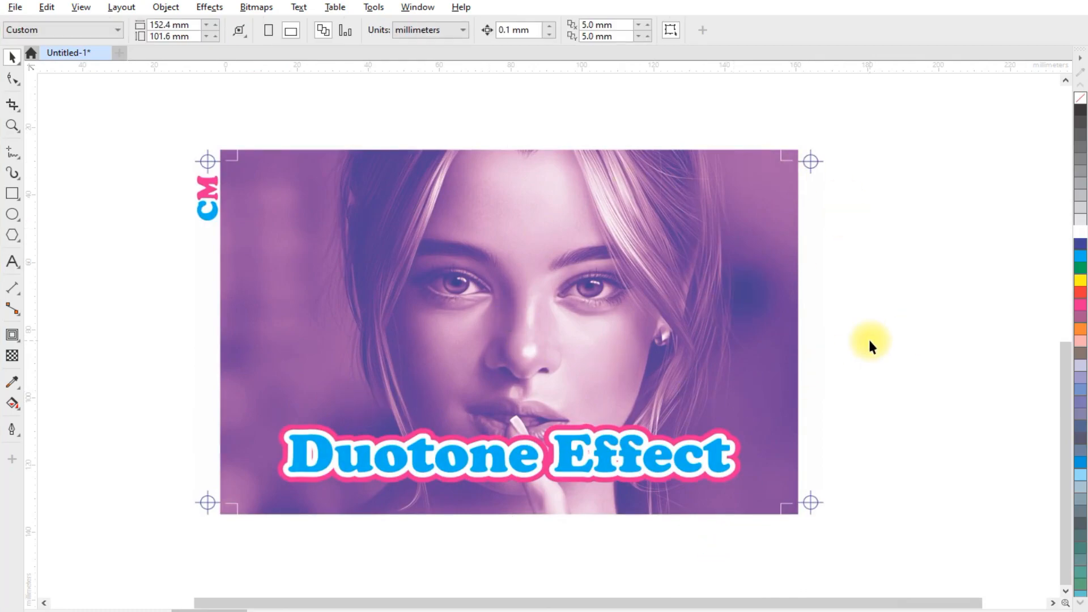